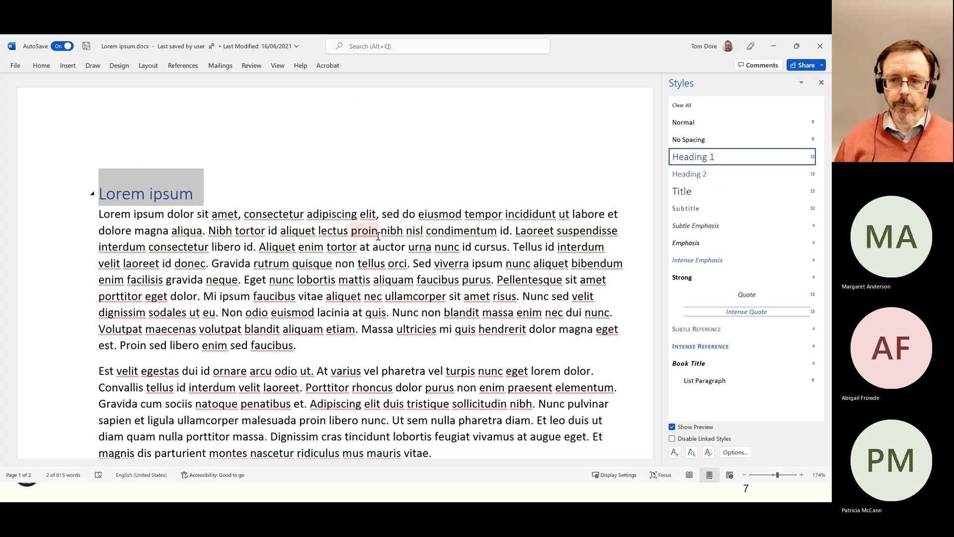
- Add the title "Covid policy" in the Title style on a new line above the "Lorem ipsum" heading
key("Left")
key("Return")
key("Up")
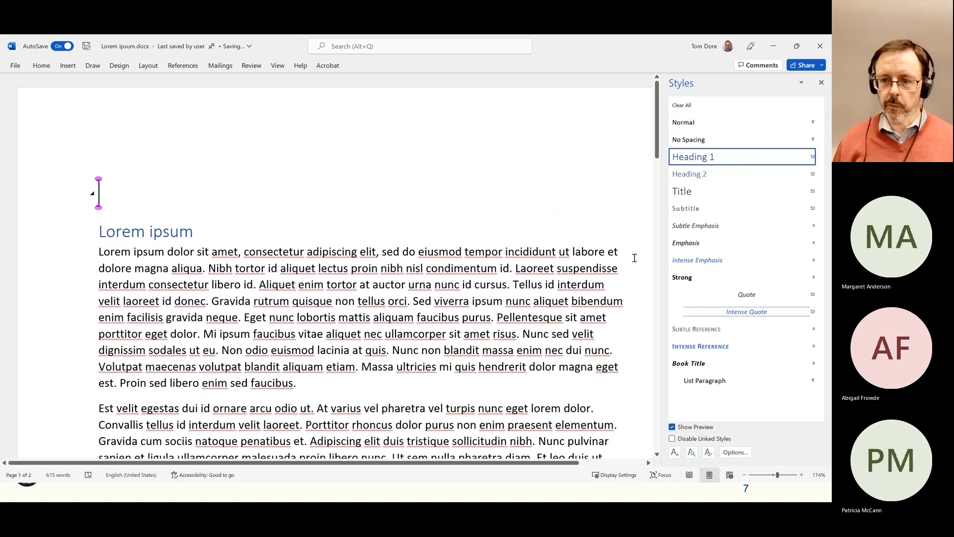
left_click(690, 193)
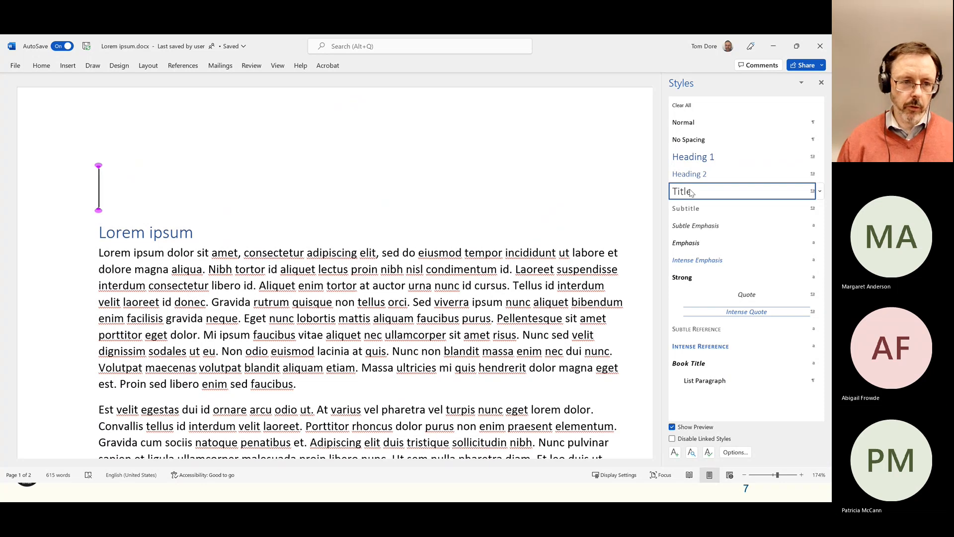
type("Co")
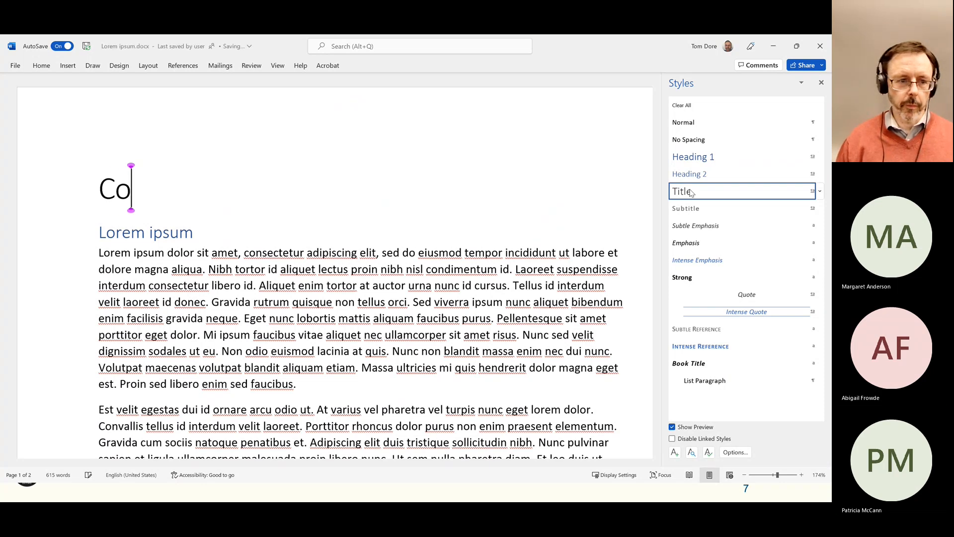
type("vid pol")
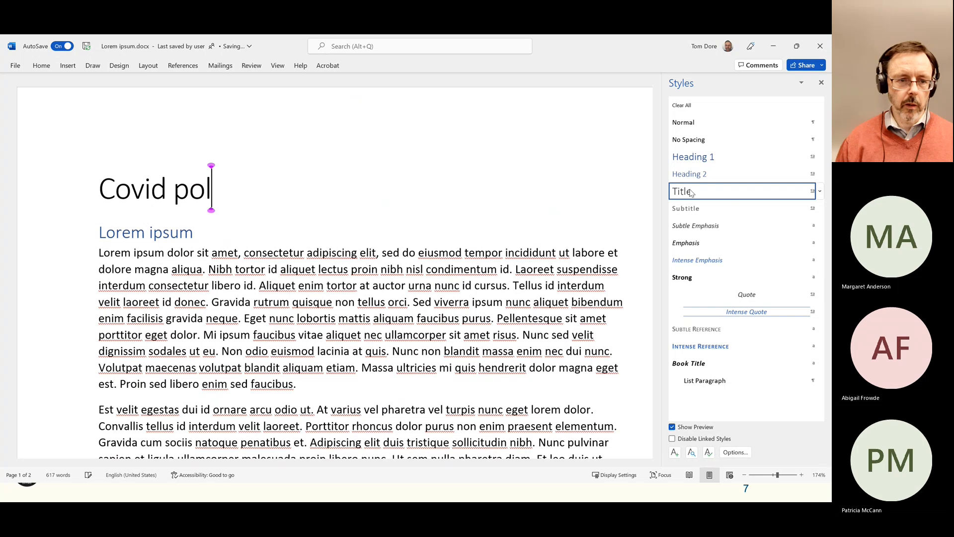
type("icy")
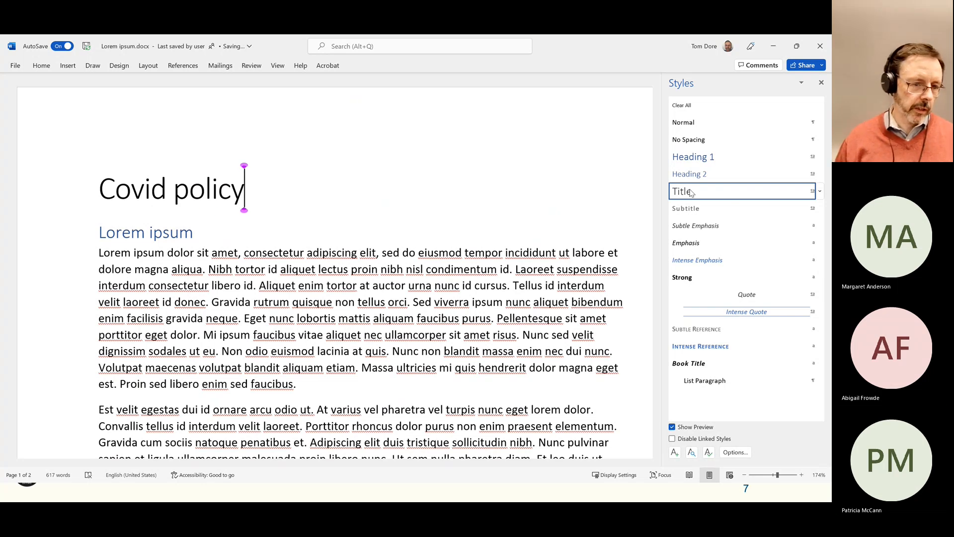
- Replace the text of the "Lorem ipsum" heading with "UK-wide"
key("Down")
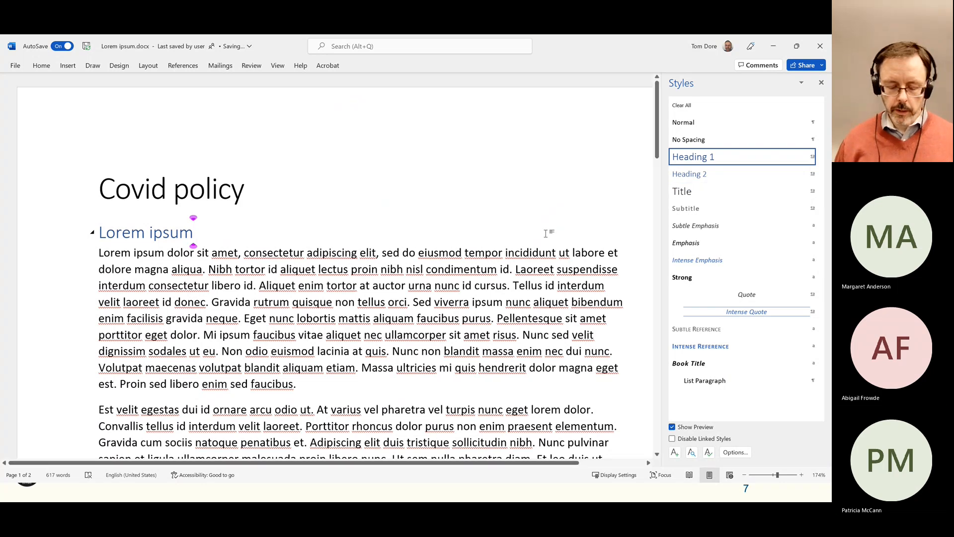
key("shift+Home")
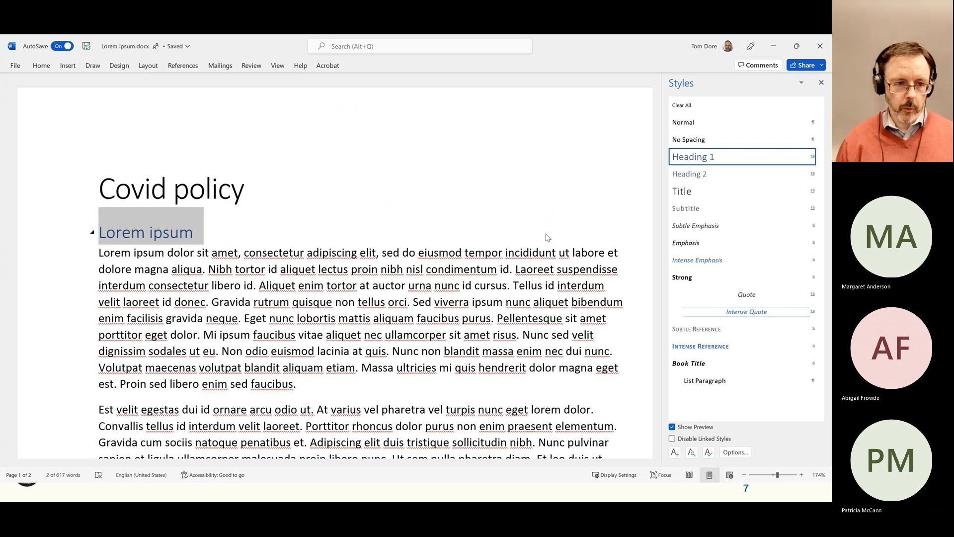
type("UK-w")
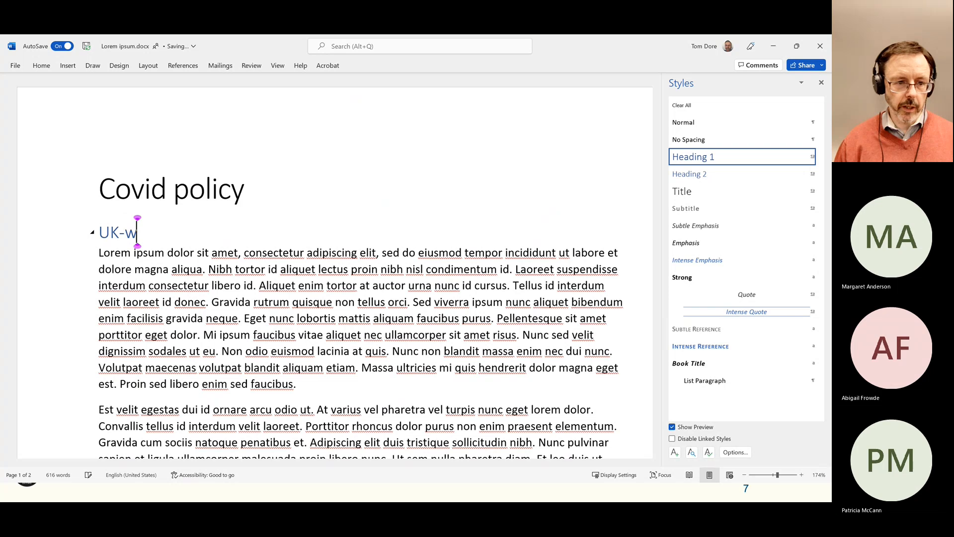
type("ide")
- Insert the heading "Devolved powers" after the first body paragraph and apply the Heading 1 style to it
key("Down")
key("Down")
key("Down")
key("Down")
key("Down")
key("Down")
key("Down")
key("Down")
key("Down")
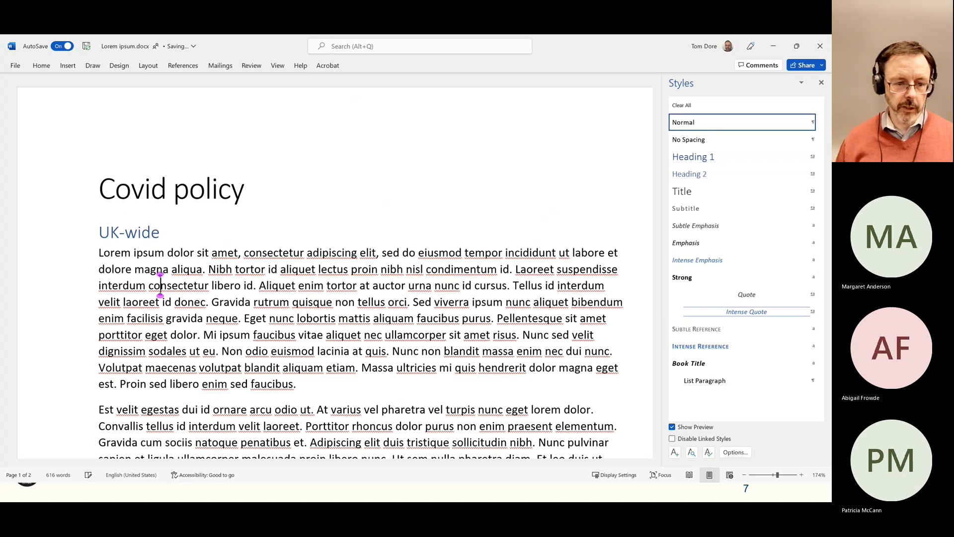
key("End")
key("Return")
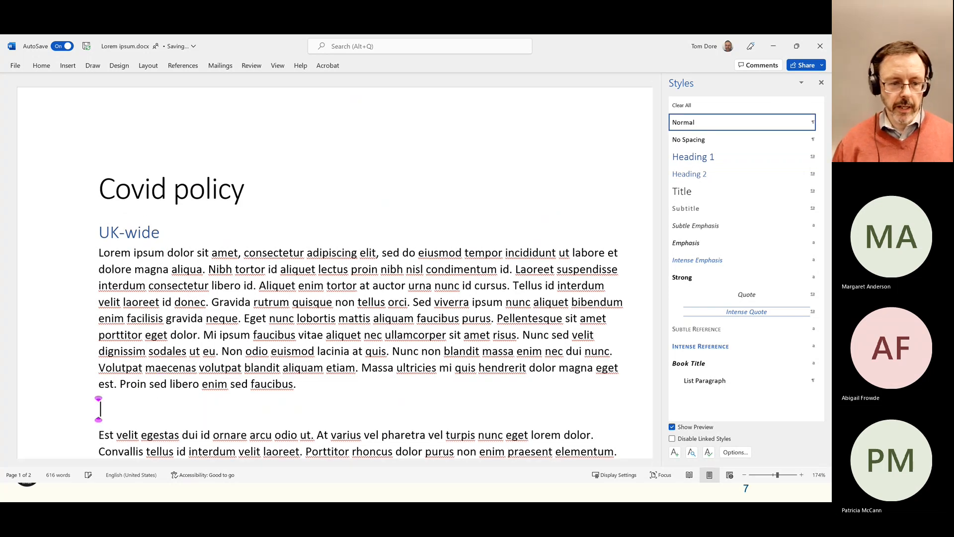
type("Devolved powers")
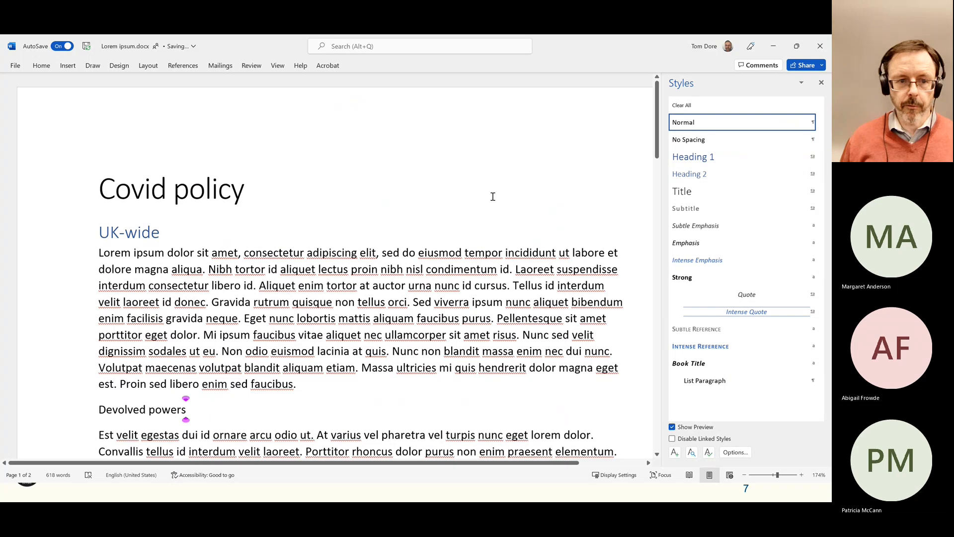
left_click(242, 233)
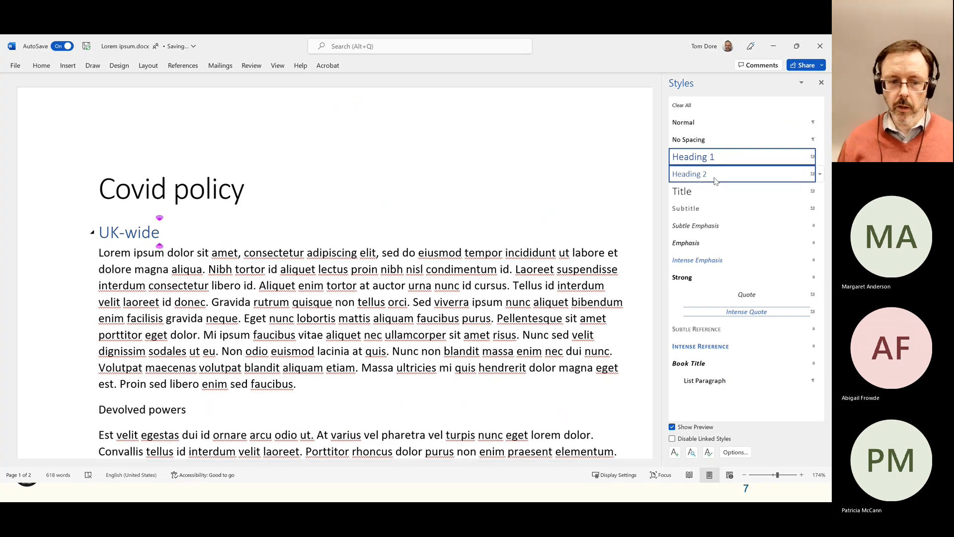
left_click(272, 408)
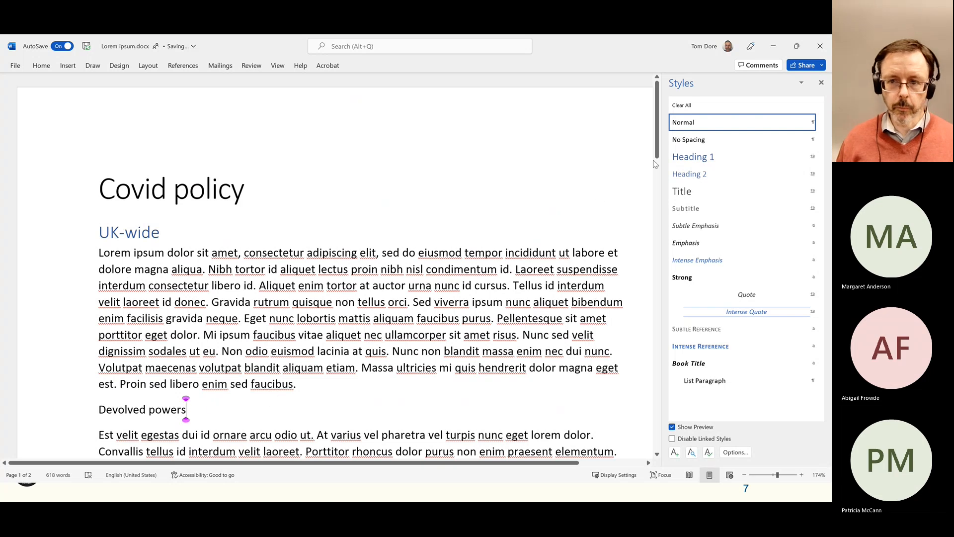
left_click(682, 161)
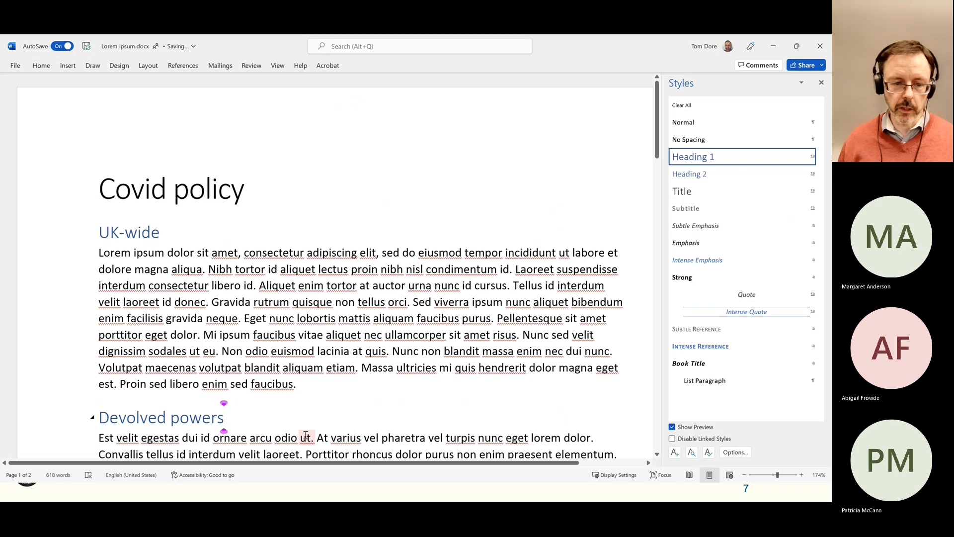
- Insert the subheading "NI" after the paragraph under "Devolved powers" and format it as Heading 2
scroll(348, 422, "down", 3)
left_click(449, 403)
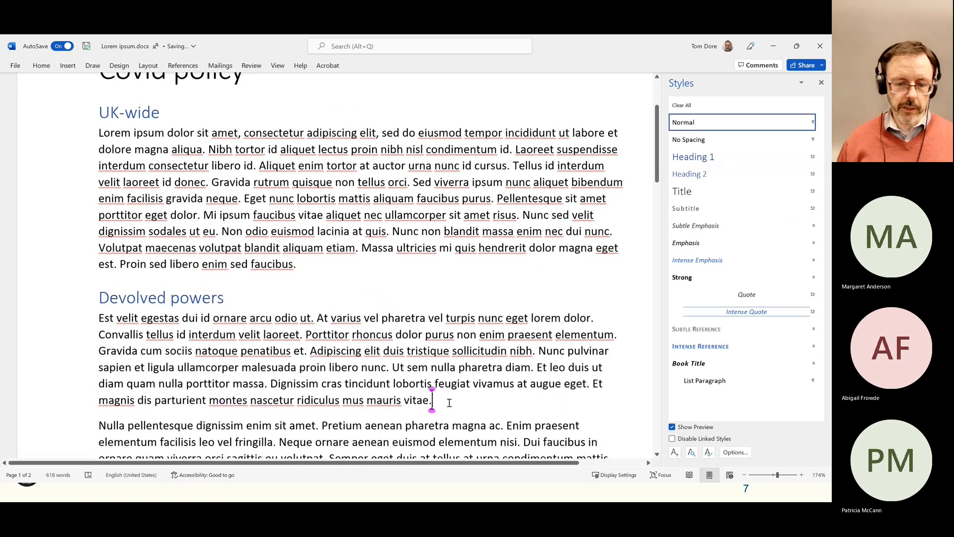
key("Return")
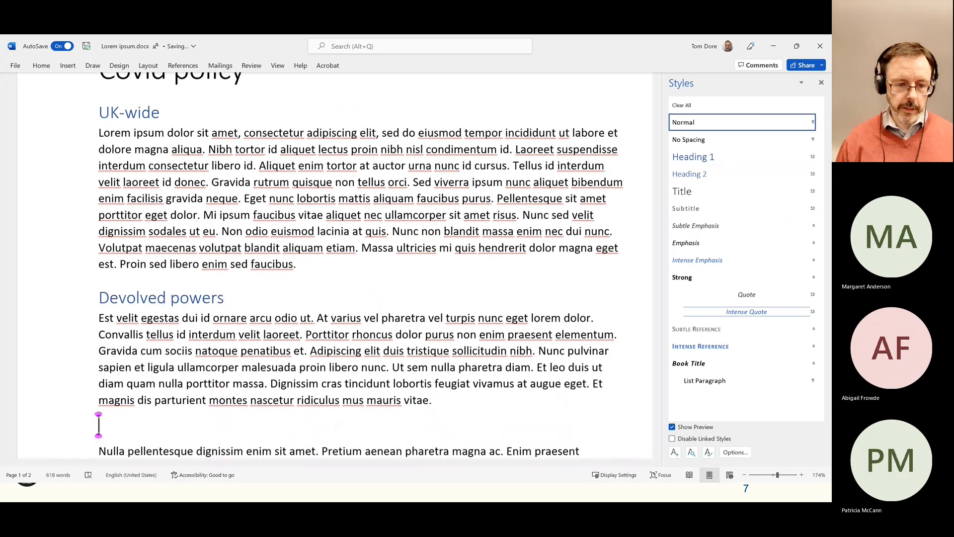
type("Nro")
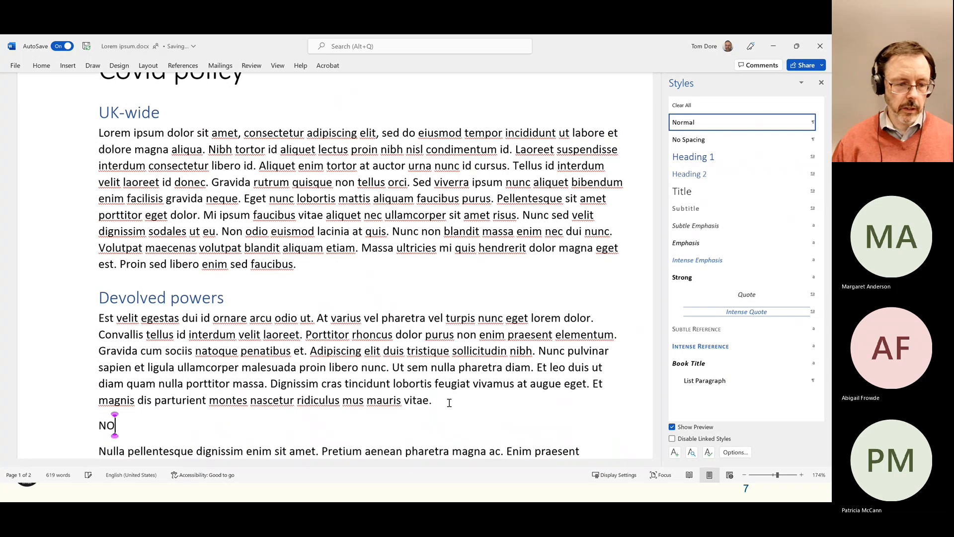
key("BackSpace")
key("BackSpace")
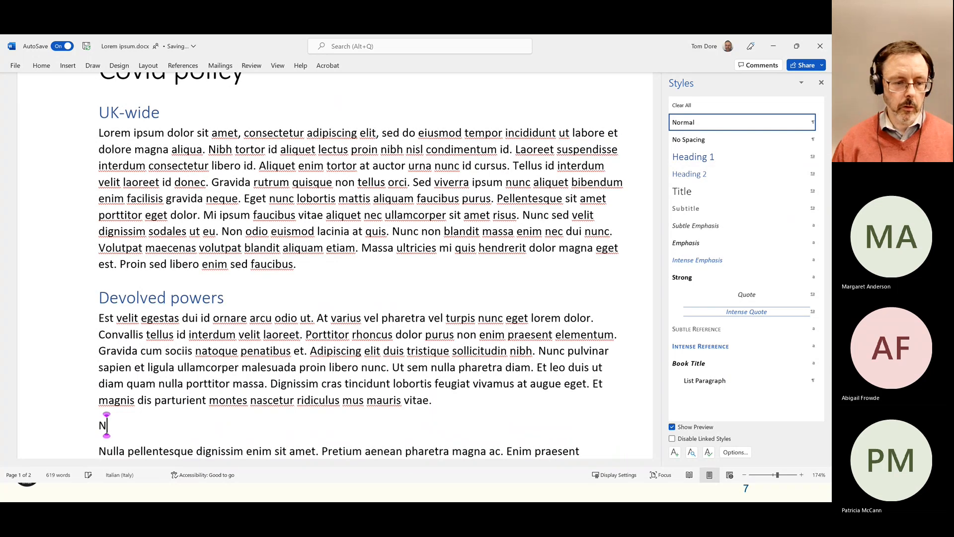
type("orthern")
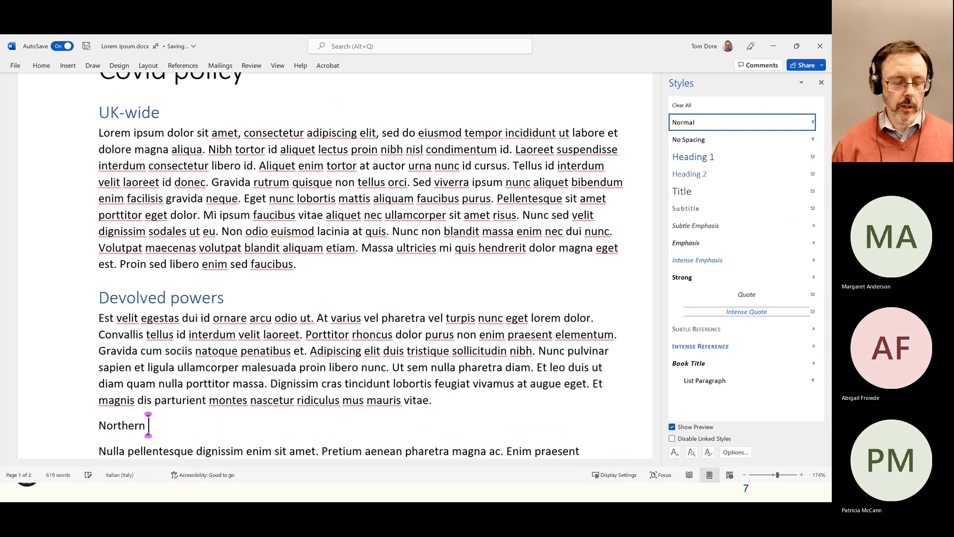
key("shift+Home")
type("NI")
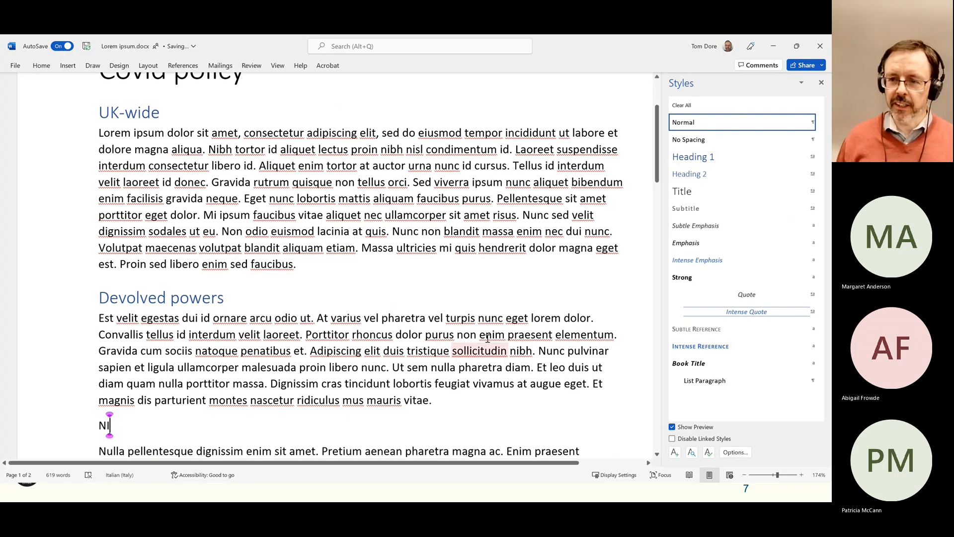
key("ctrl+alt+2")
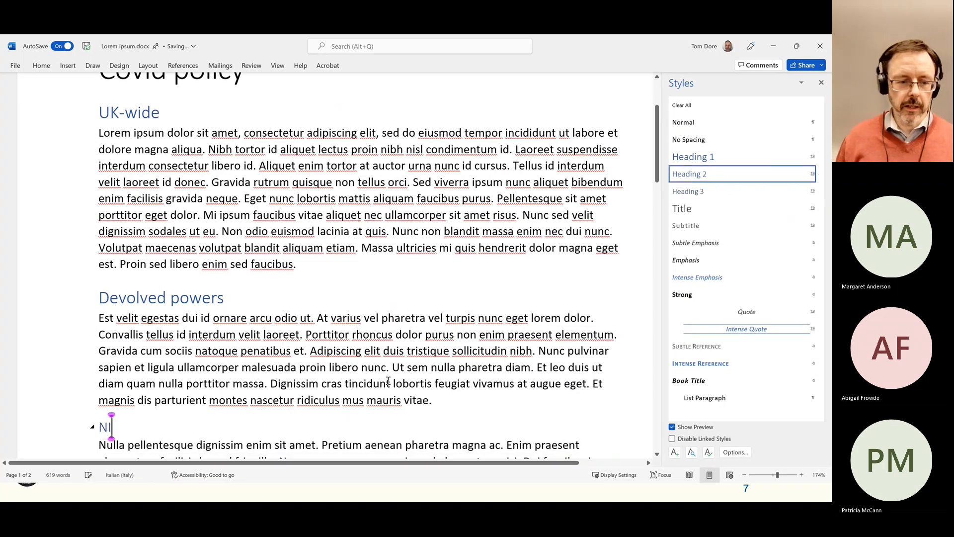
- Insert the subheading "Scotland" after the paragraph under "NI" and format it as Heading 2
scroll(385, 380, "down", 2)
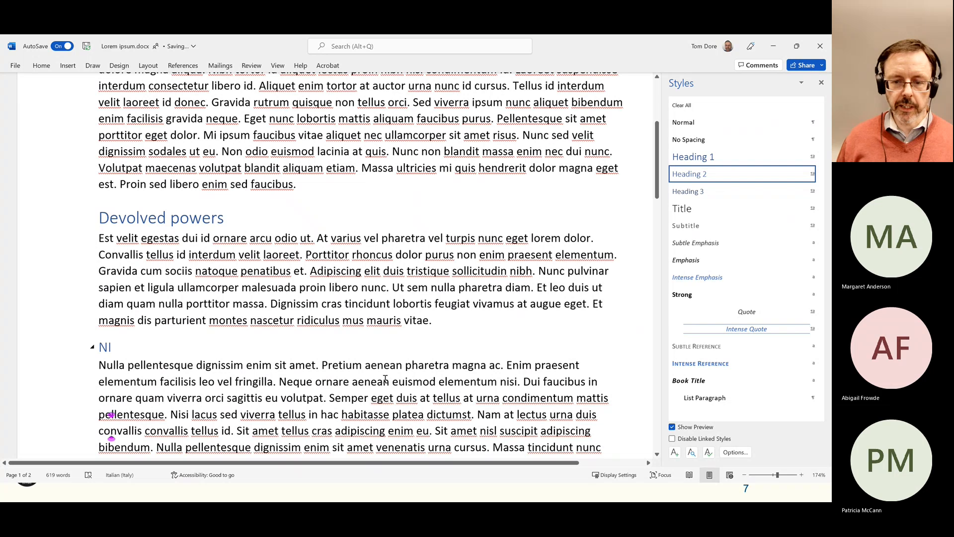
scroll(385, 379, "down", 4)
left_click(604, 347)
key("Return")
type("S")
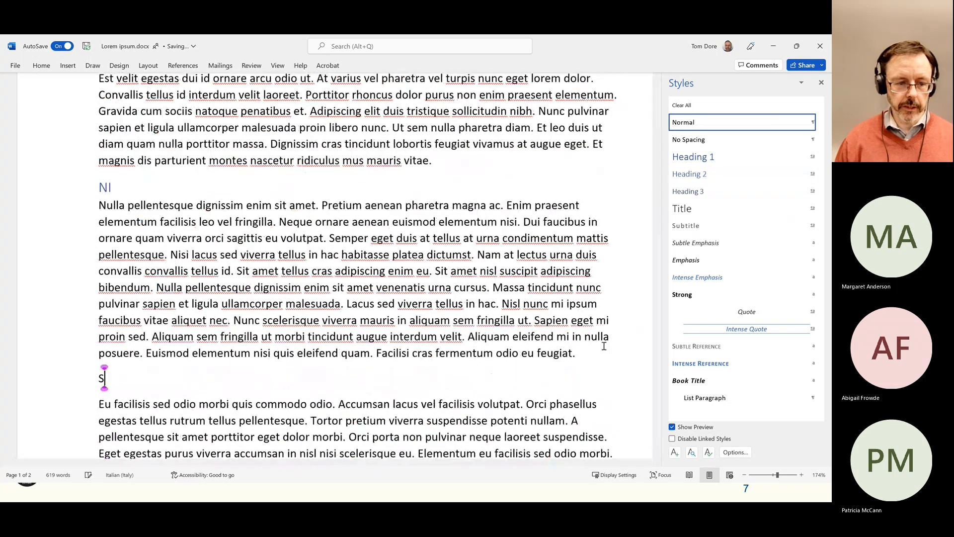
type("cotland")
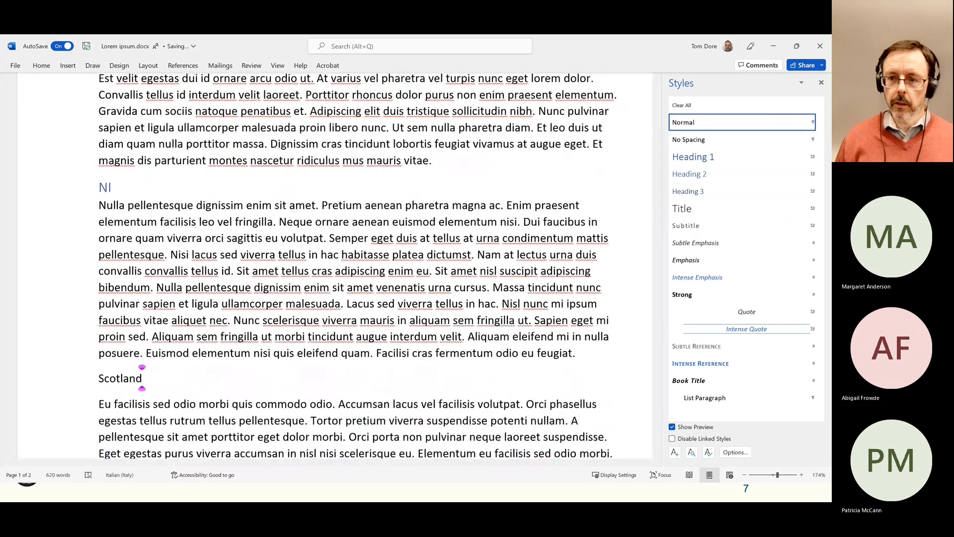
left_click(695, 174)
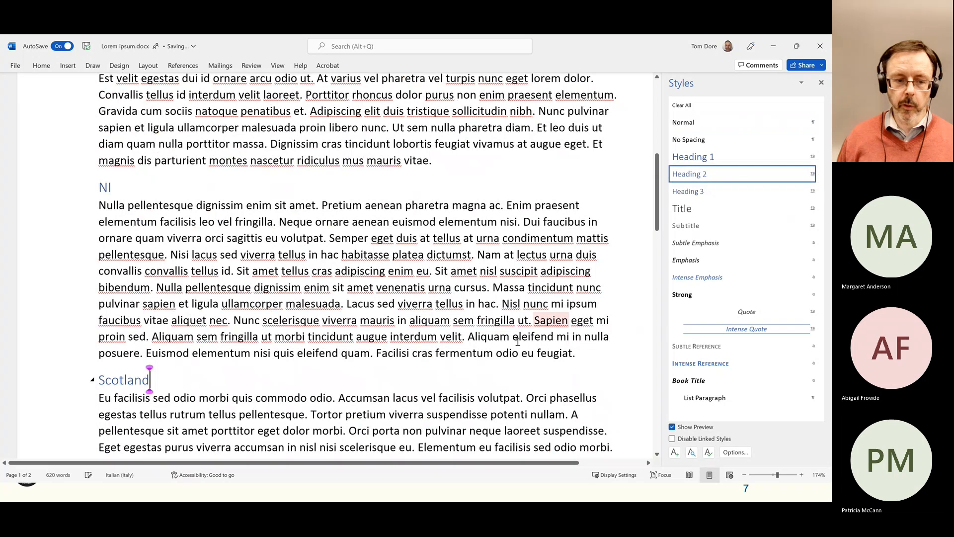
- Insert the subheading "Wales" before the paragraph starting "Pellentesque eu tincidunt" on page 2 and format it as Heading 2
scroll(413, 396, "down", 10)
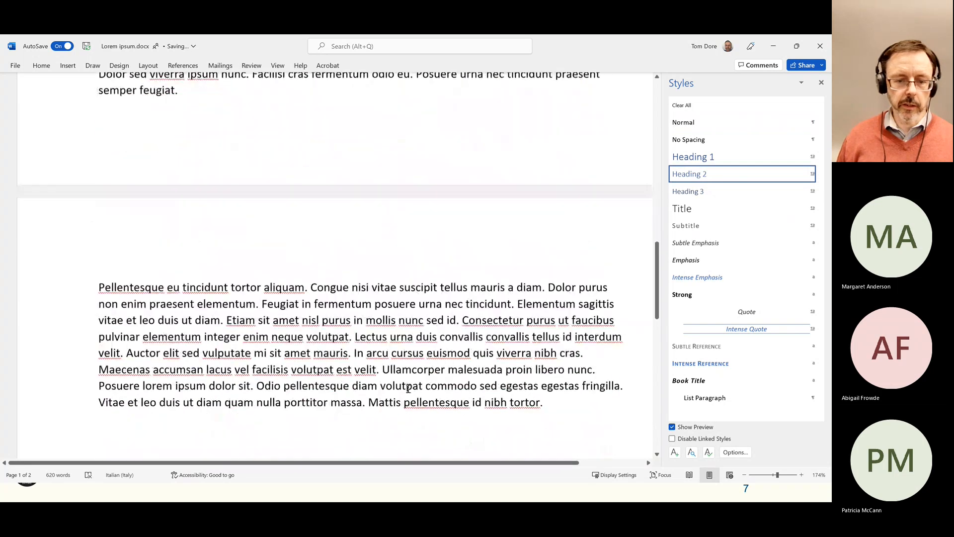
left_click(438, 287)
left_click(99, 287)
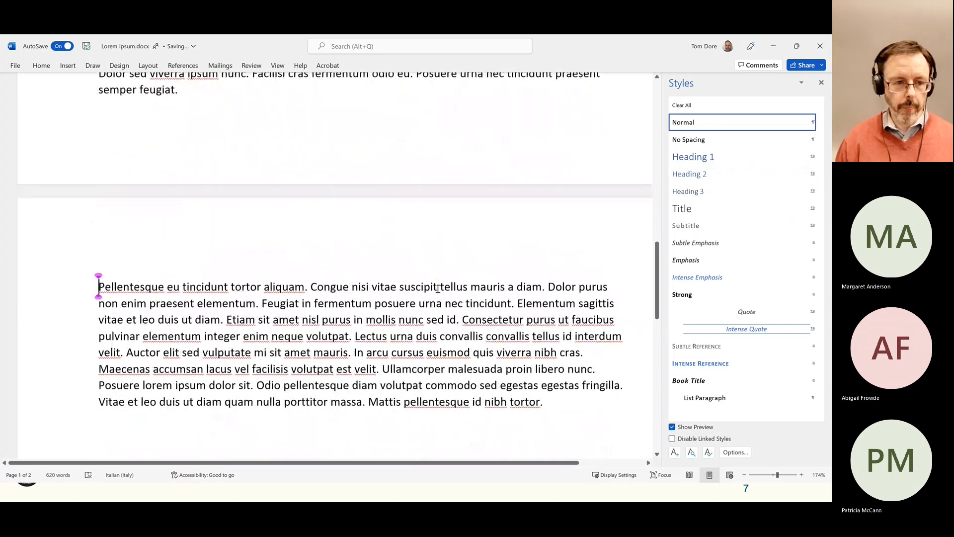
type("Wals")
key("BackSpace")
type("es")
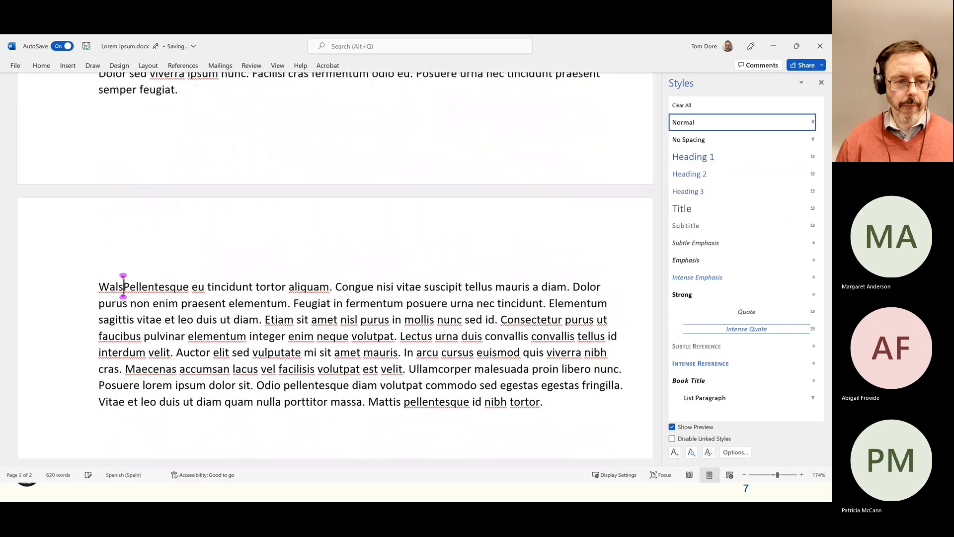
key("Return")
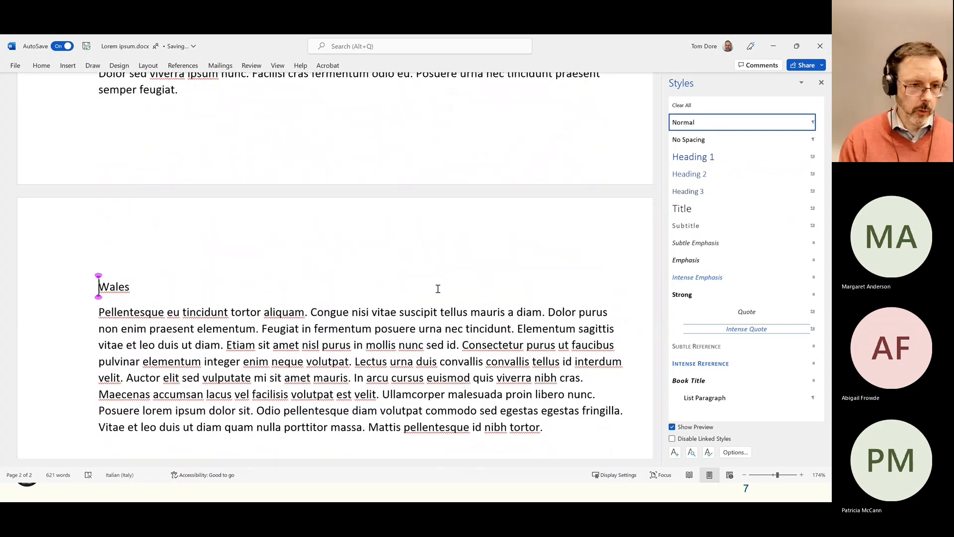
key("ctrl+alt+2")
- Review the document's title and heading hierarchy, and check which style the "Devolved powers" heading uses
scroll(438, 288, "up", 15)
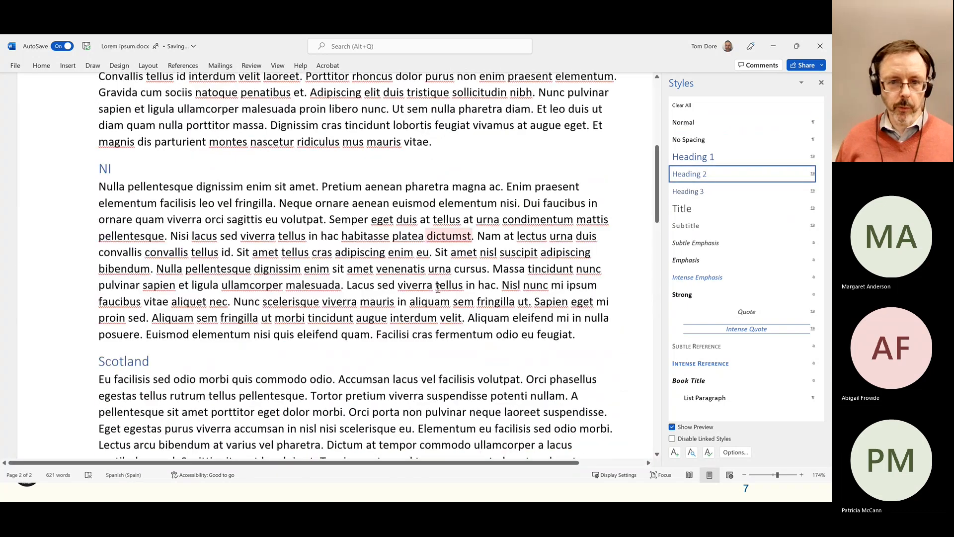
scroll(437, 288, "up", 5)
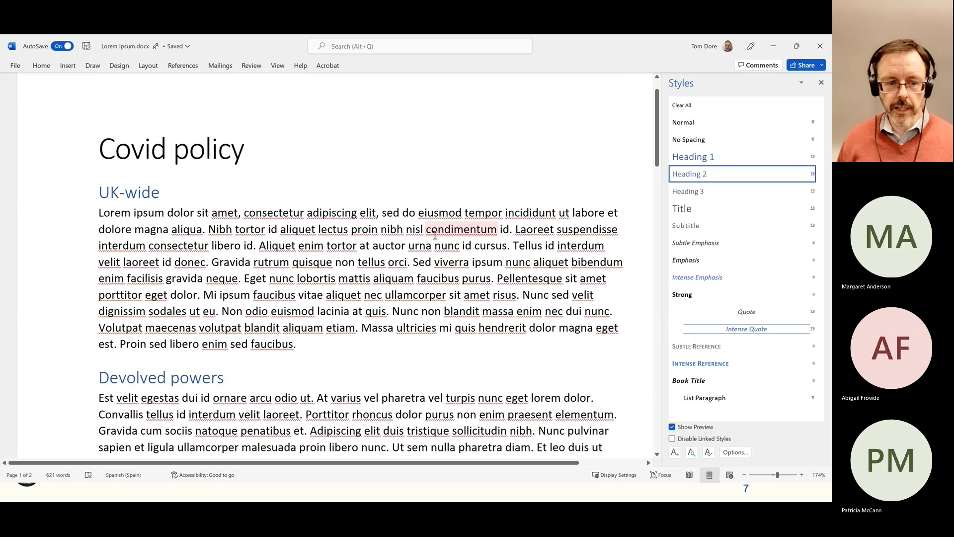
scroll(435, 235, "down", 2)
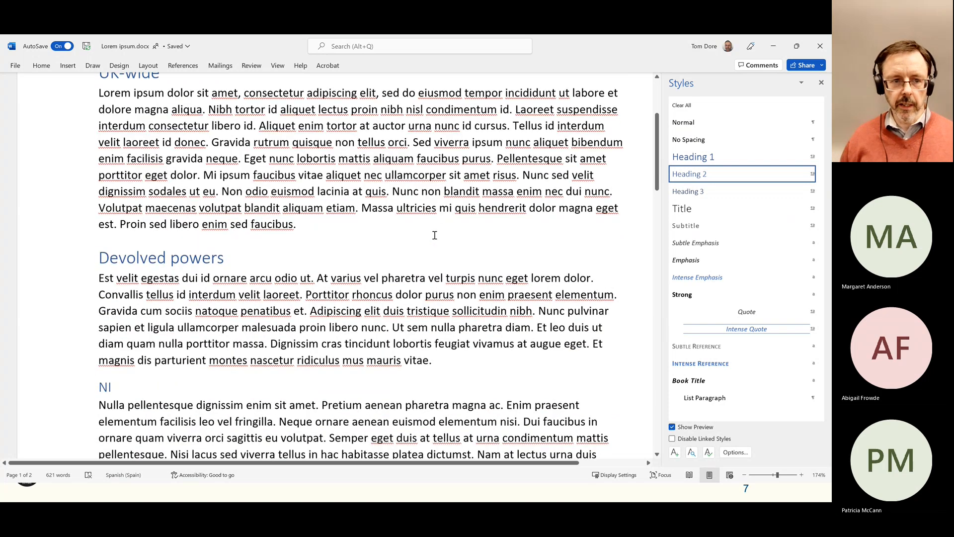
scroll(434, 235, "up", 2)
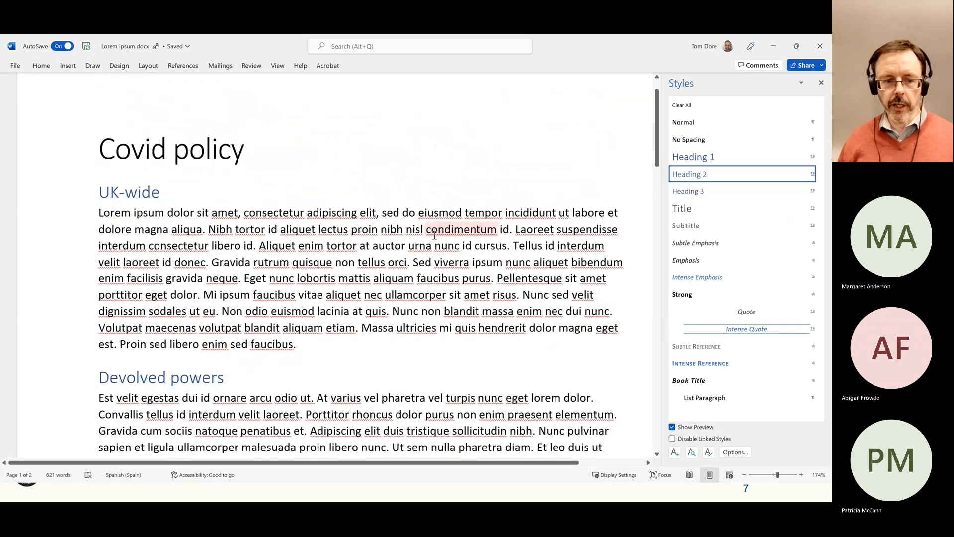
scroll(435, 236, "down", 2)
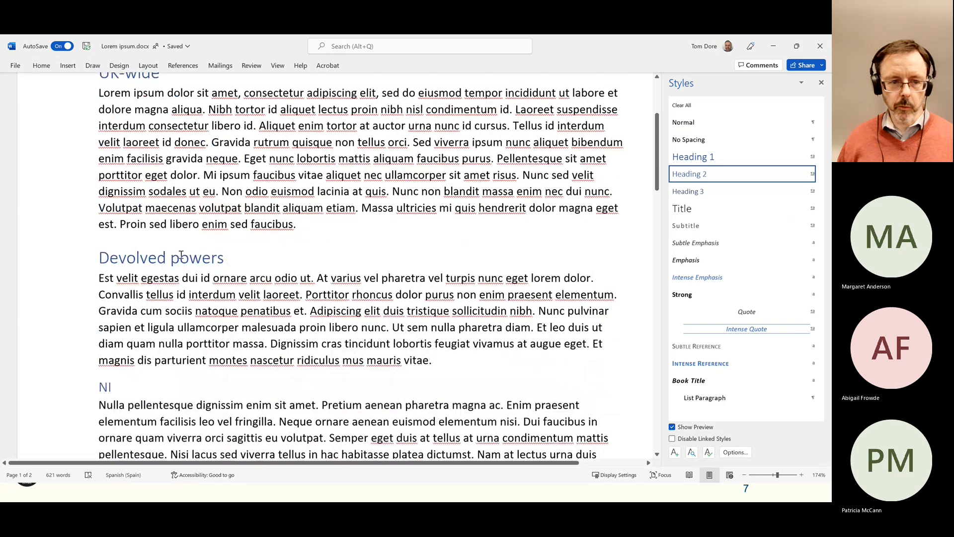
left_click(181, 255)
scroll(180, 254, "down", 2)
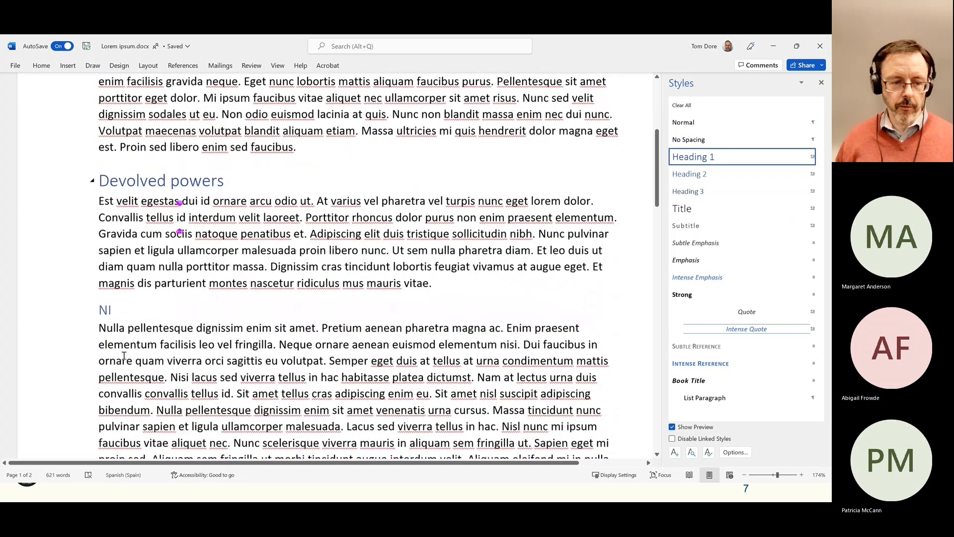
- Insert an automatic table of contents headed "Contents" on a new line below the "Covid policy" title
scroll(181, 231, "down", 6)
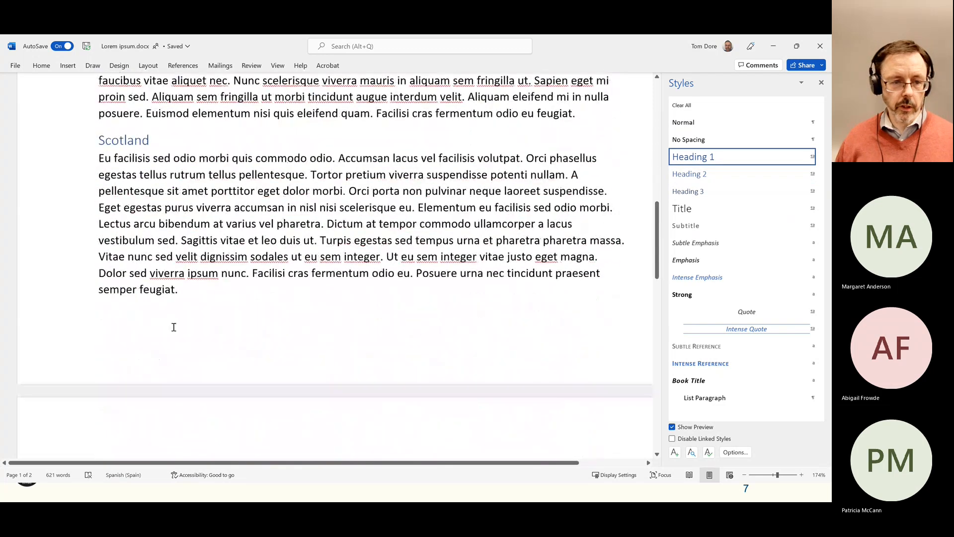
scroll(172, 338, "down", 5)
scroll(396, 335, "up", 3)
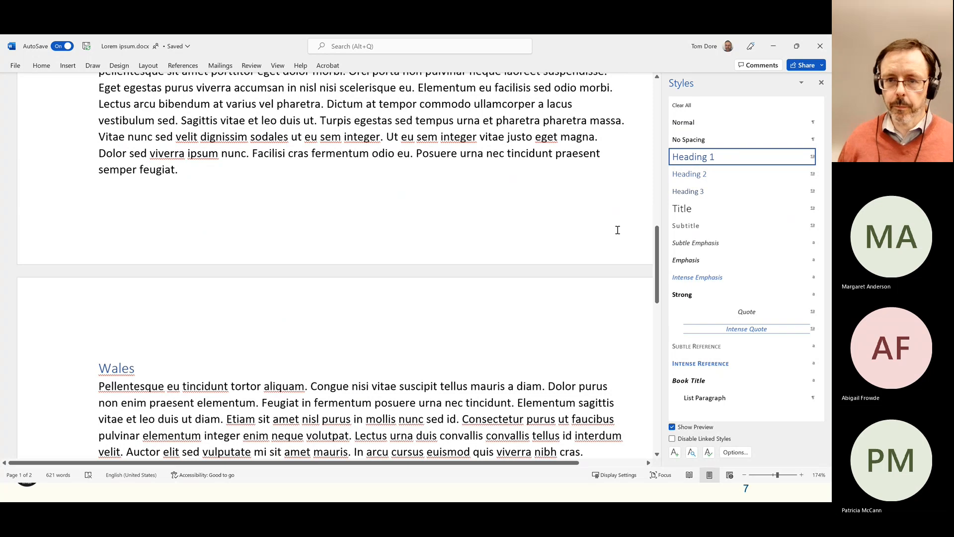
scroll(617, 230, "up", 8)
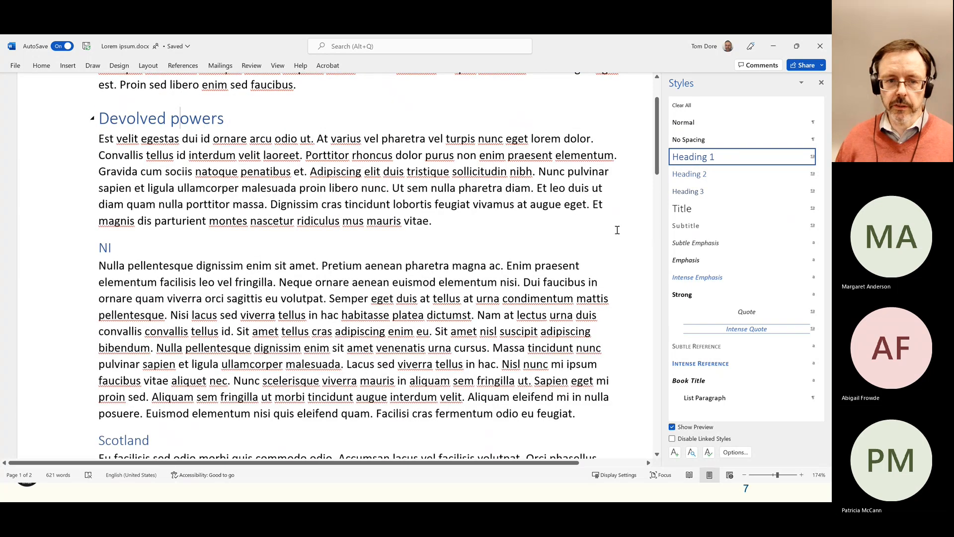
scroll(618, 229, "up", 5)
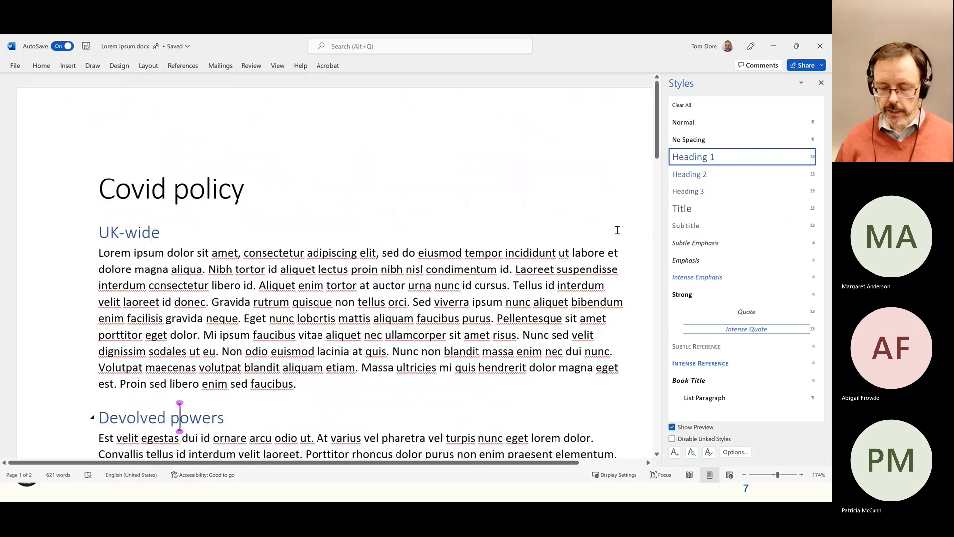
left_click(417, 197)
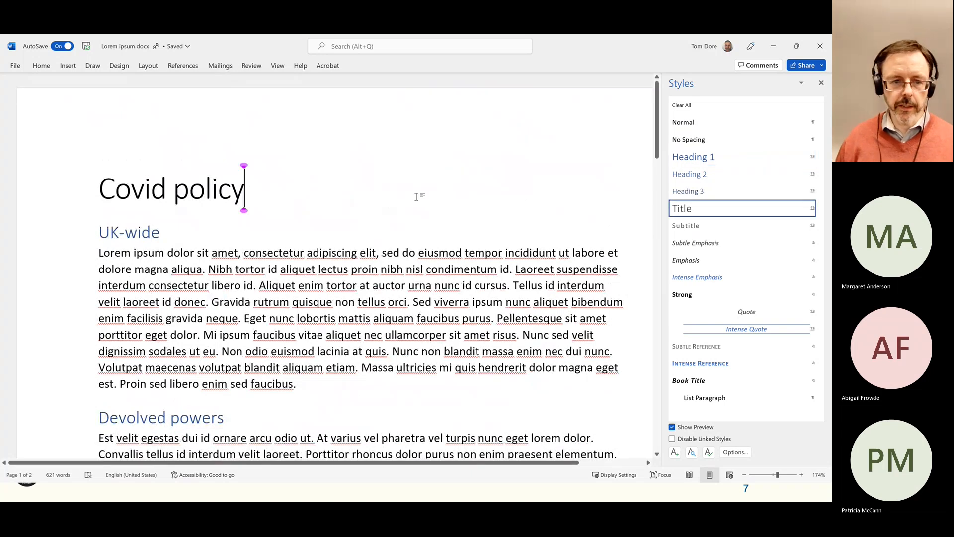
key("Return")
left_click(181, 66)
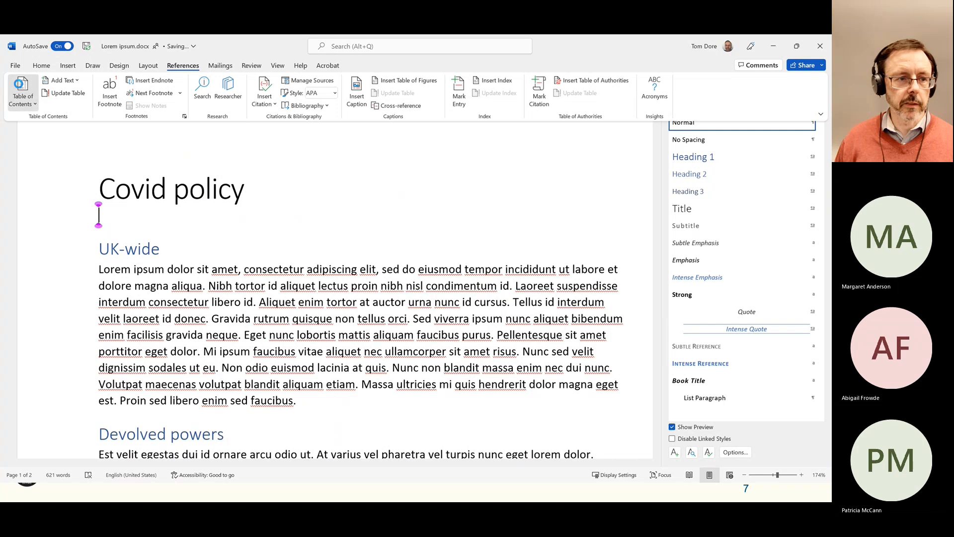
left_click(20, 91)
left_click(31, 157)
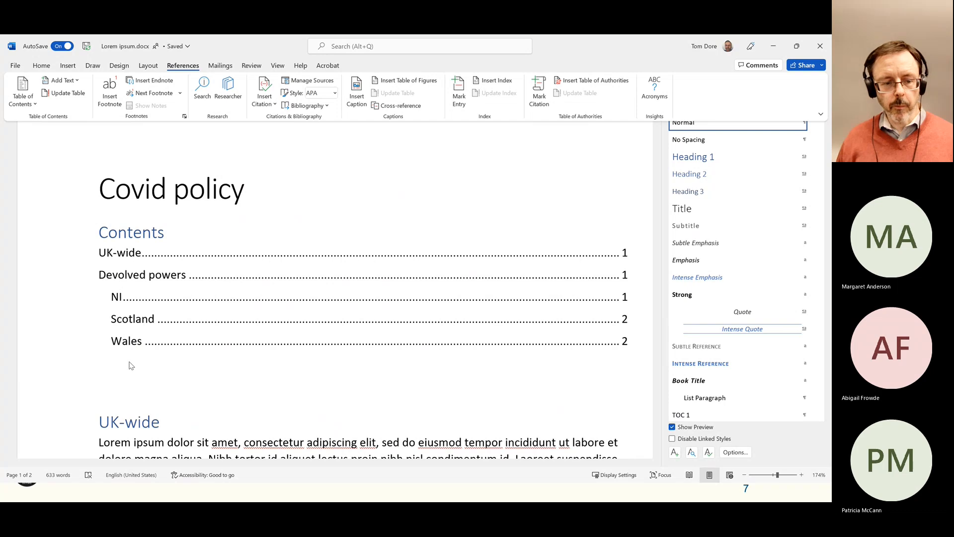
- Follow the "Scotland" link in the table of contents, and return to the document's start to examine the contents entries
left_click(158, 319, "ctrl")
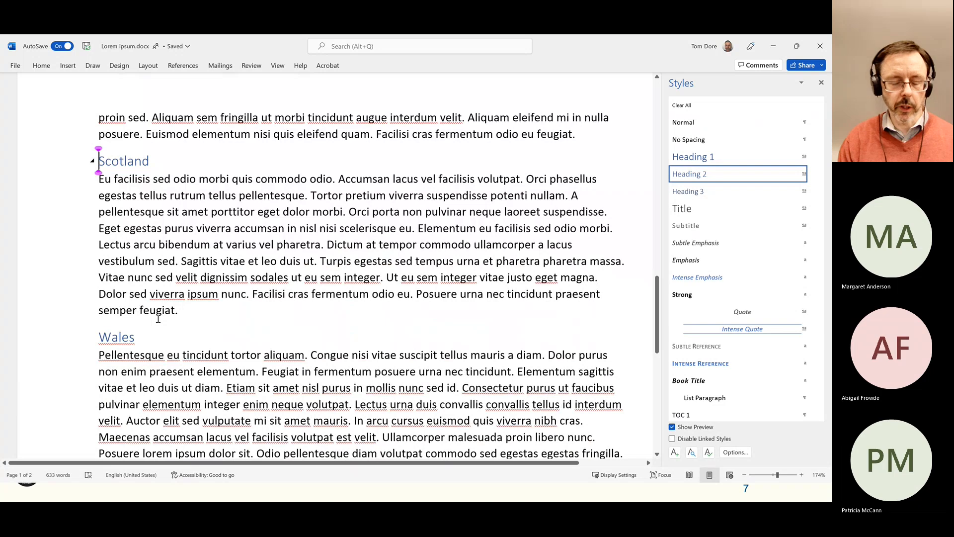
key("ctrl+Home")
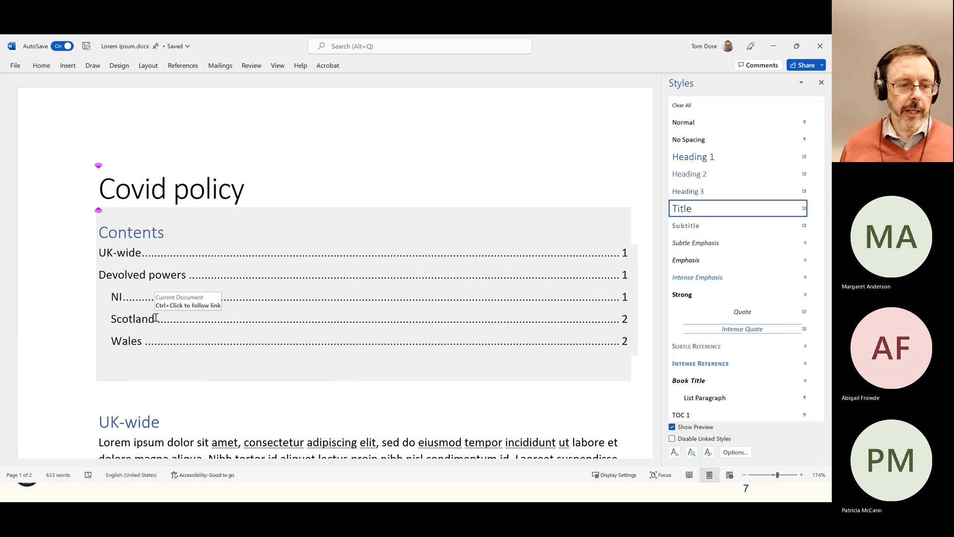
left_click(154, 250)
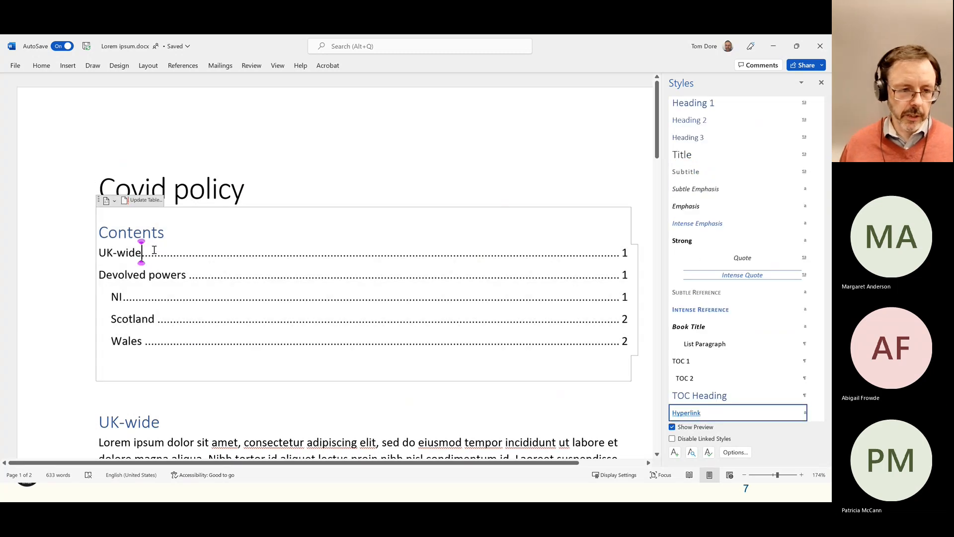
mouse_move(141, 252)
left_mouse_down()
mouse_move(122, 297)
mouse_move(121, 340)
left_mouse_up()
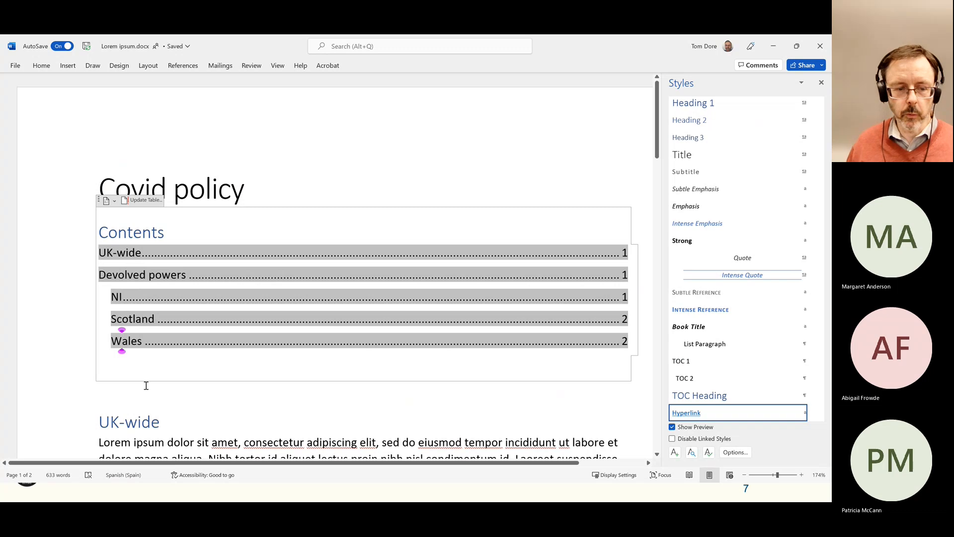
left_click(155, 275)
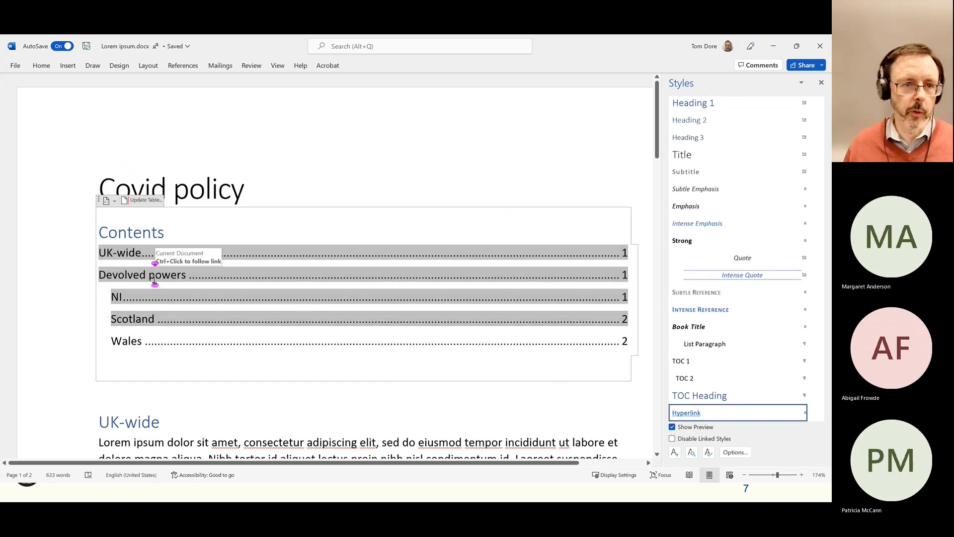
left_click(278, 65)
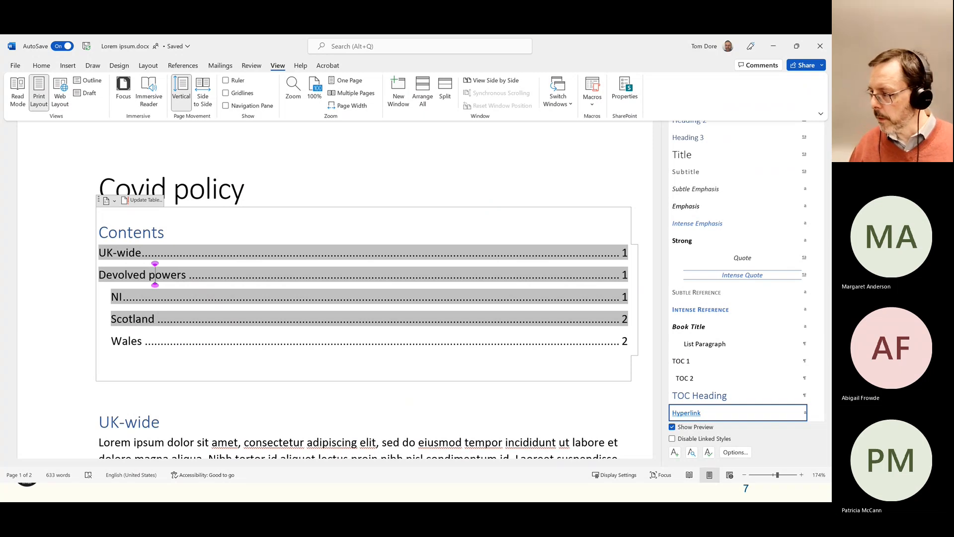
key("alt+Tab")
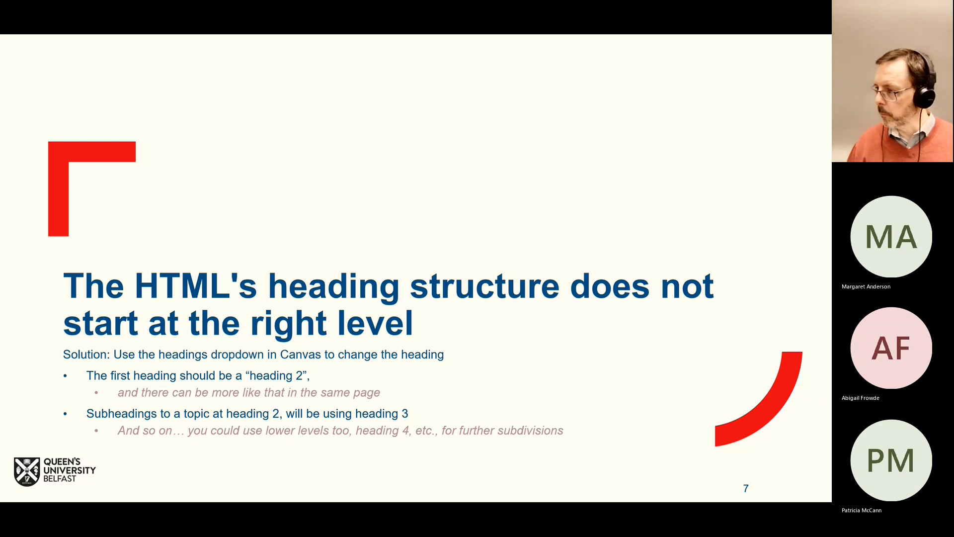
key("alt+Tab")
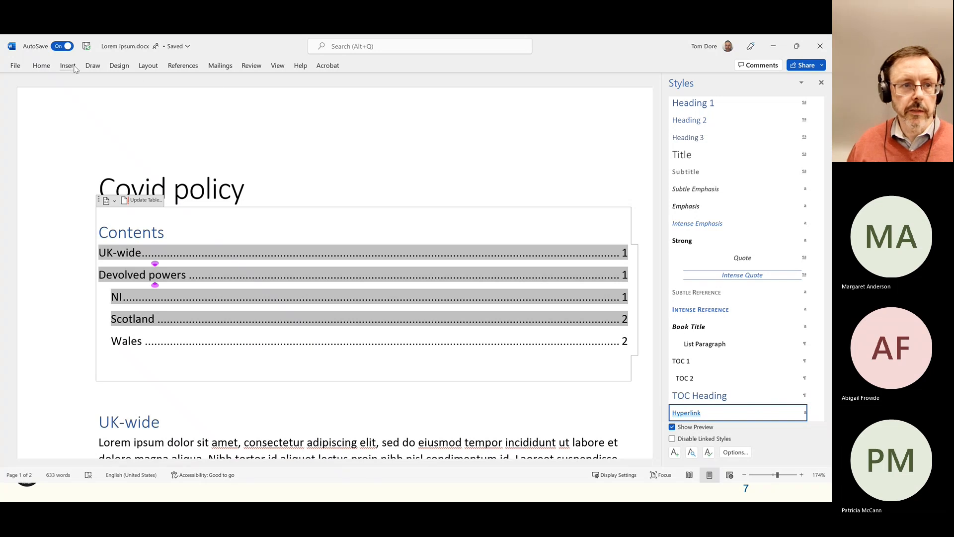
- Show the document in Outline view limited to Level 1 headings, and locate Heading 1 in the style list
left_click(277, 66)
left_click(97, 85)
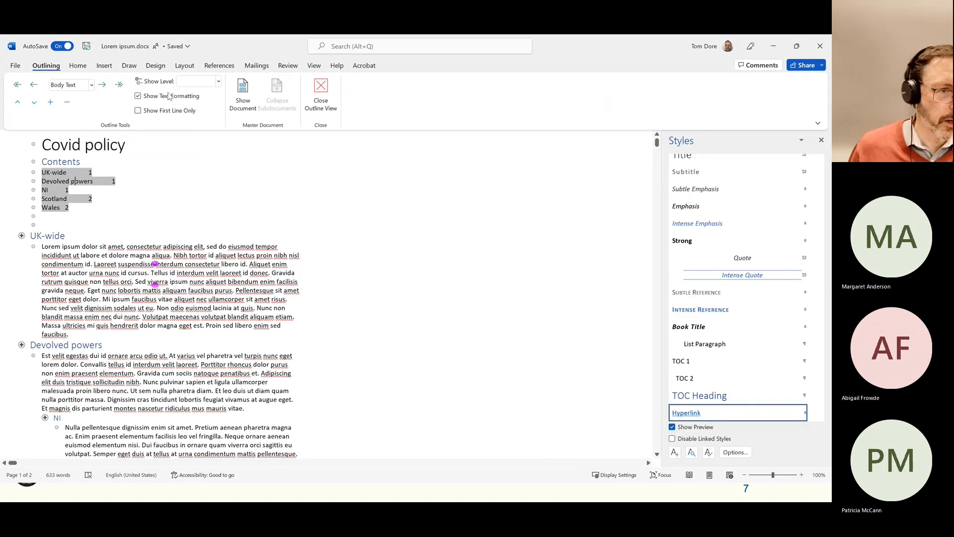
left_click(219, 81)
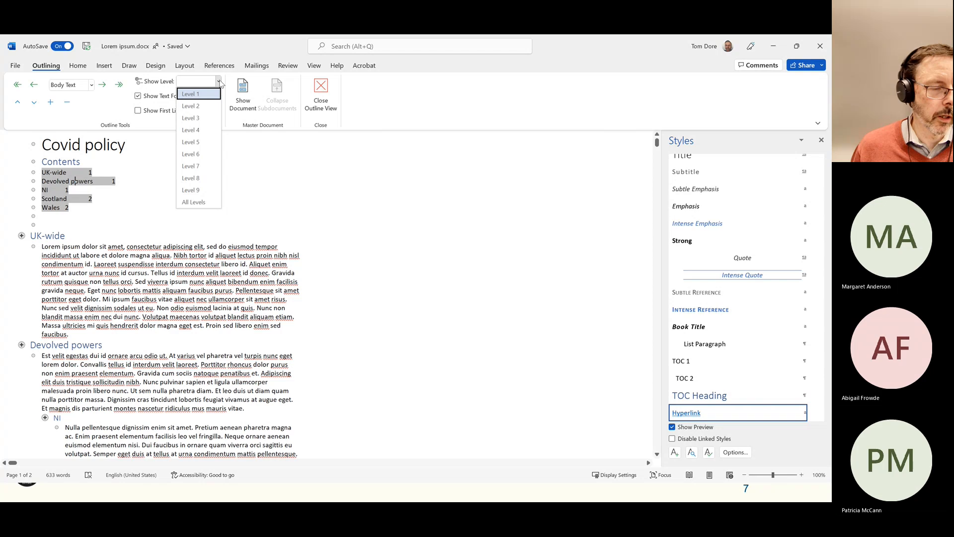
left_click(213, 94)
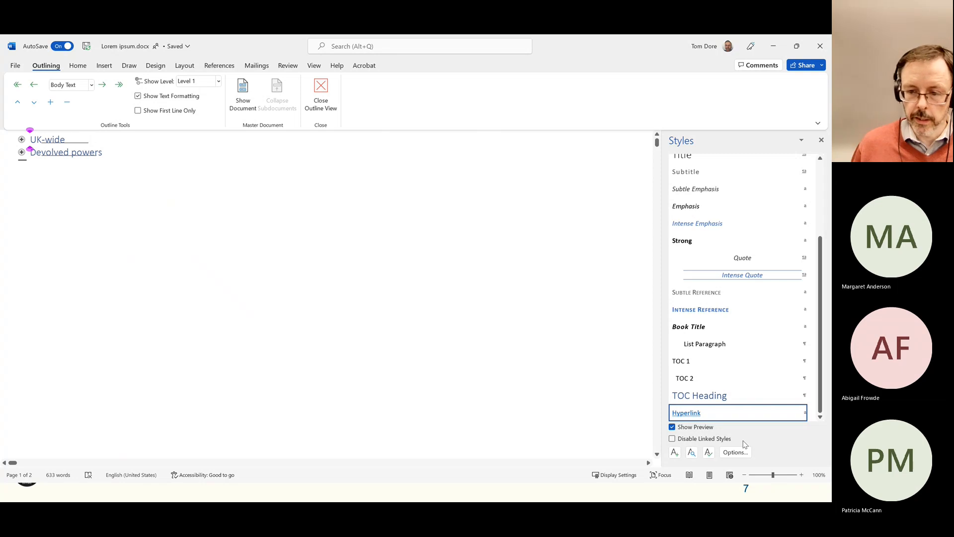
scroll(686, 280, "up", 3)
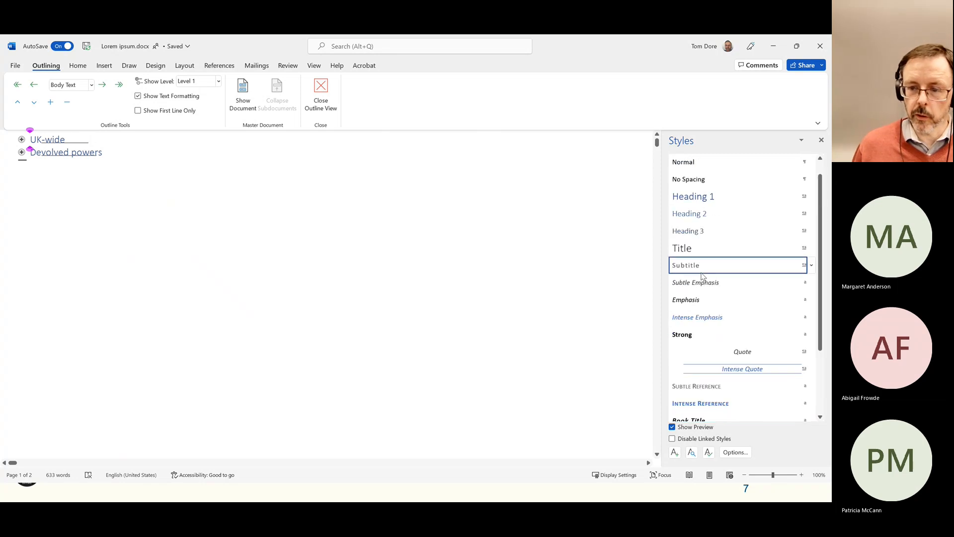
scroll(695, 278, "down", 3)
scroll(703, 277, "up", 1)
scroll(702, 277, "up", 3)
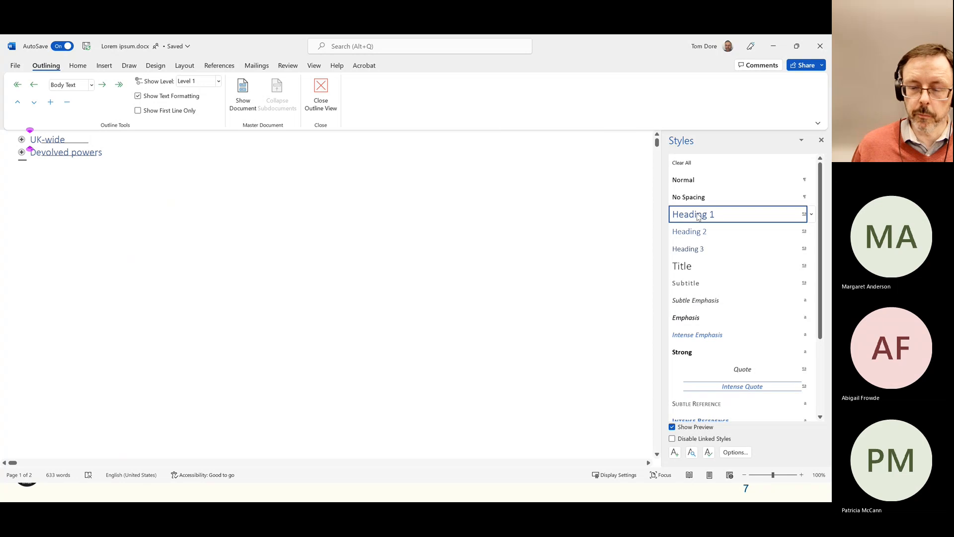
mouse_move(700, 215)
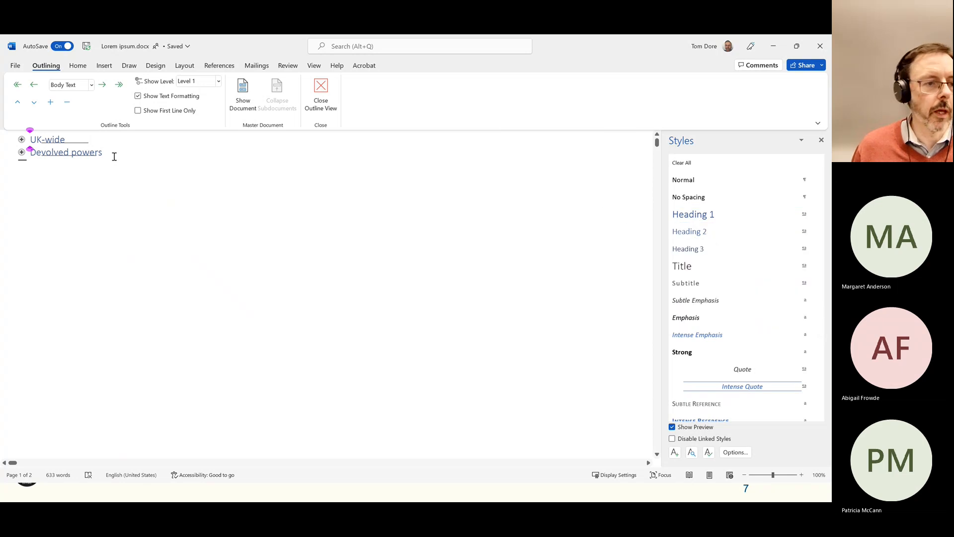
- Show outline headings down to Level 2 and move the "Wales" section above "NI" under "Devolved powers"
left_click(218, 81)
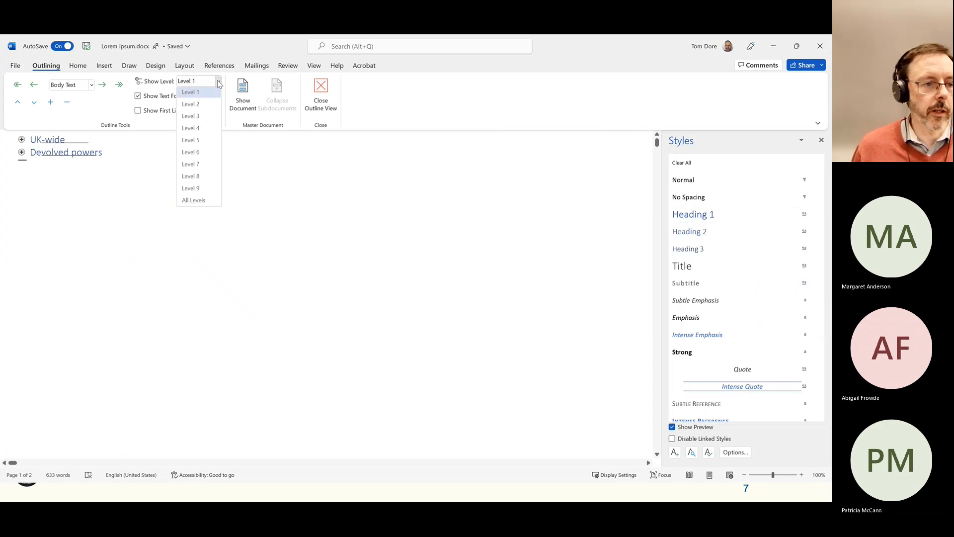
left_click(200, 106)
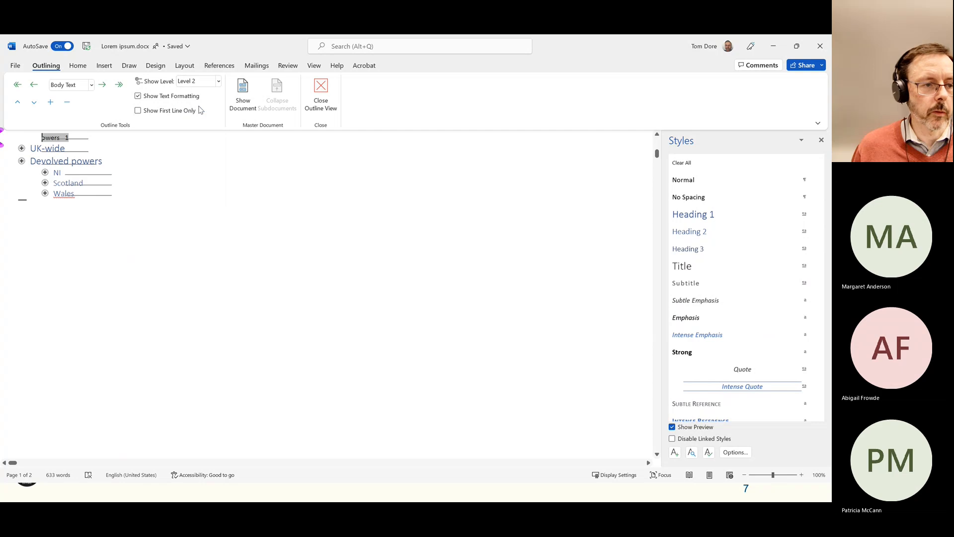
left_click(172, 200)
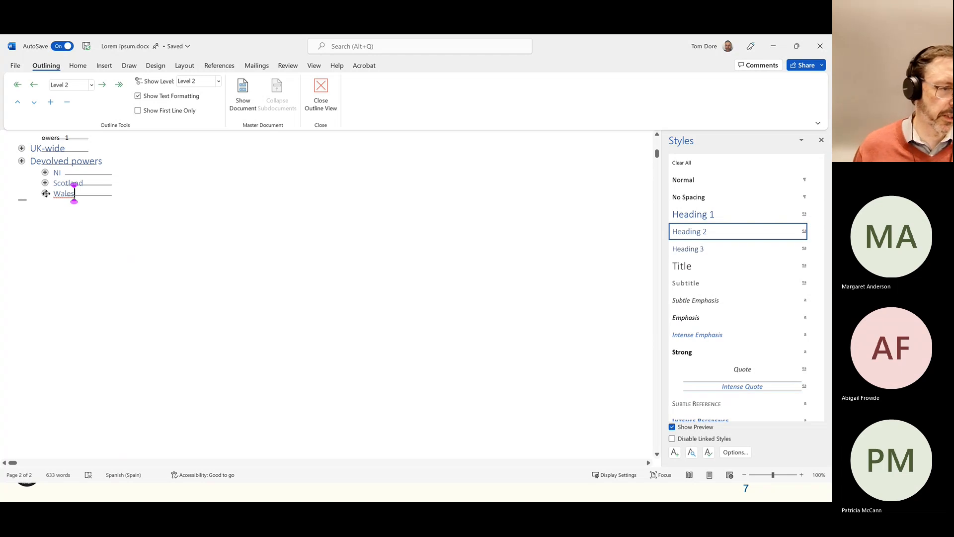
left_click_drag(46, 194, 48, 174)
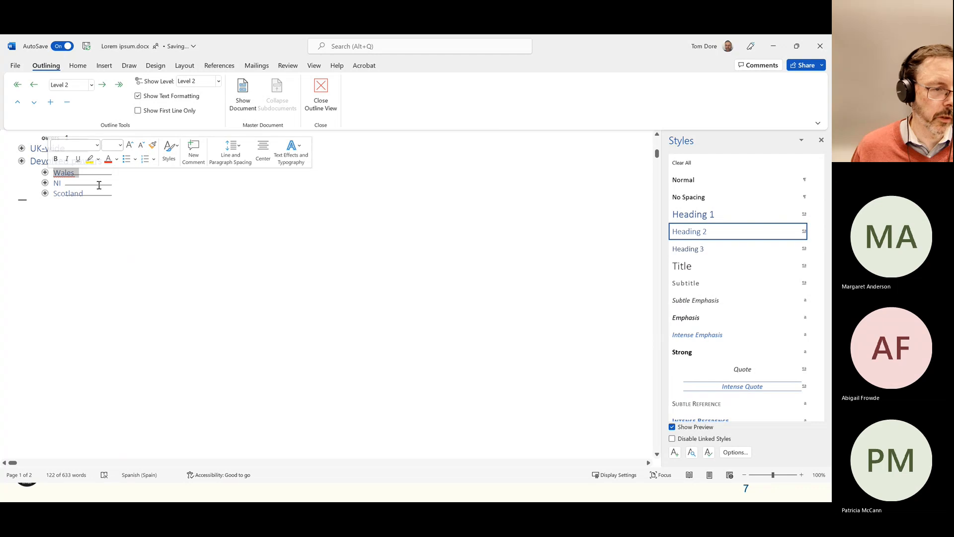
- Close Outline view and review the order of the "Wales", "NI" and "Scotland" sections in the document
left_click(318, 90)
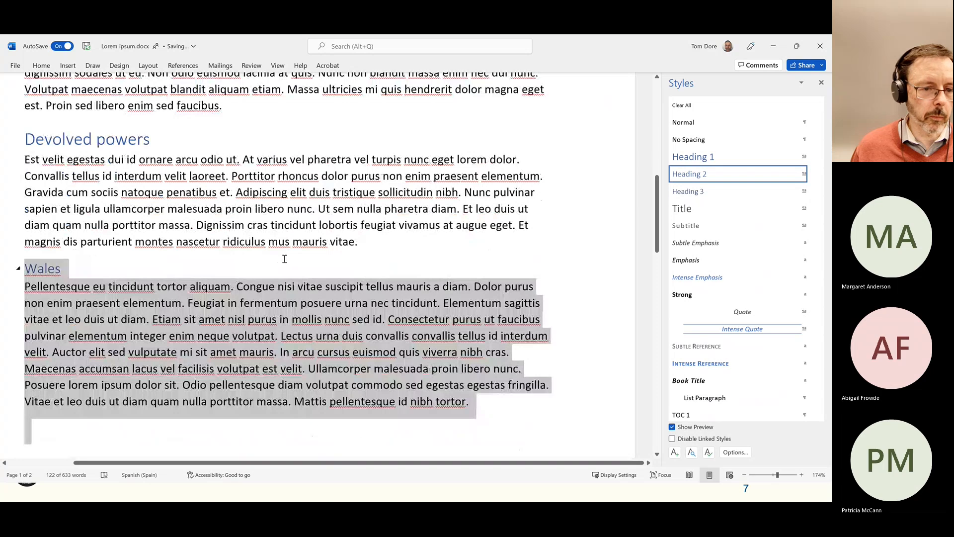
scroll(285, 259, "down", 8)
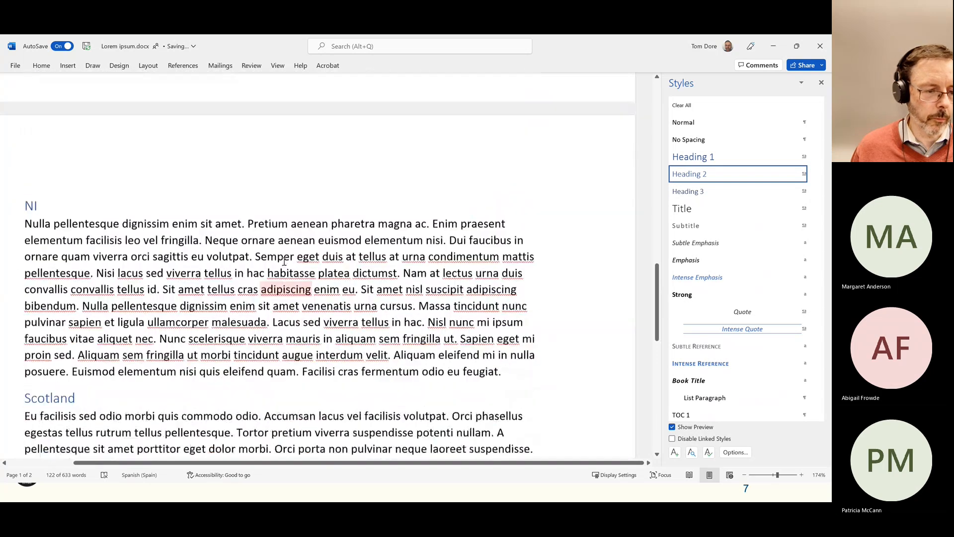
scroll(285, 262, "down", 5)
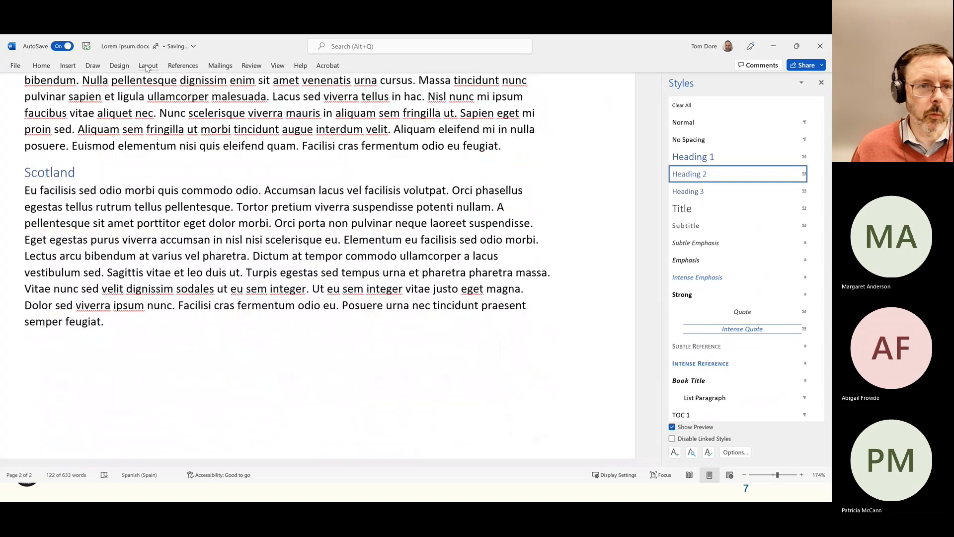
- Reopen Outline view and move the "Devolved powers" section with its subheadings above "UK-wide"
left_click(276, 68)
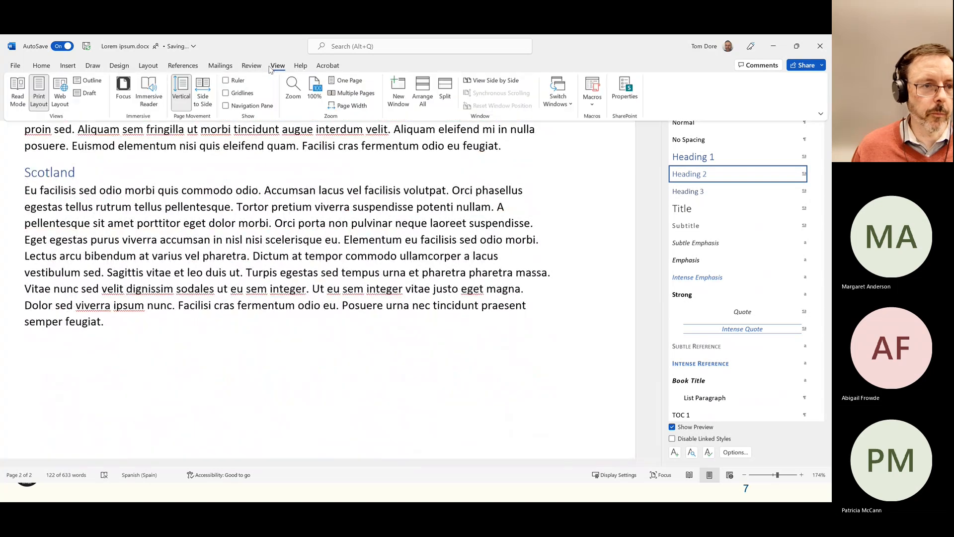
left_click(88, 81)
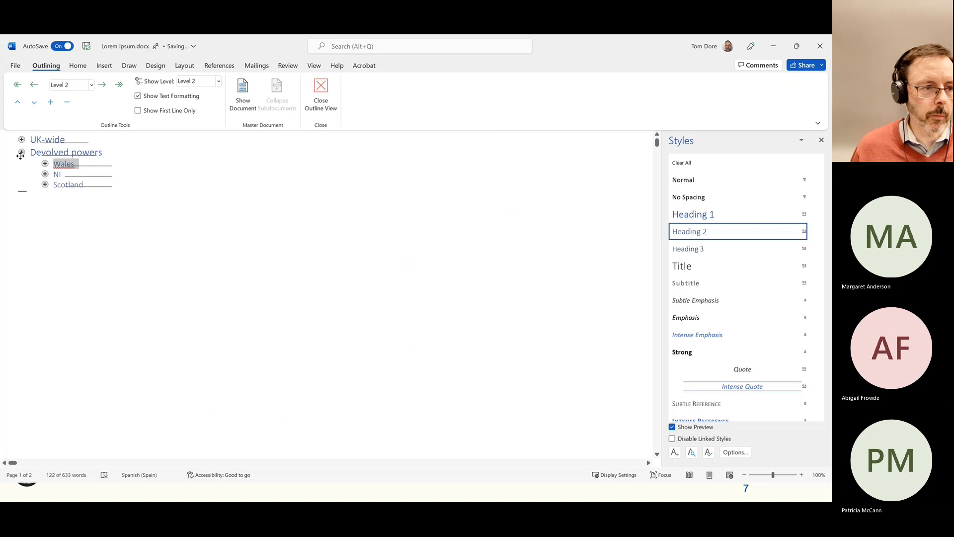
left_click(21, 151)
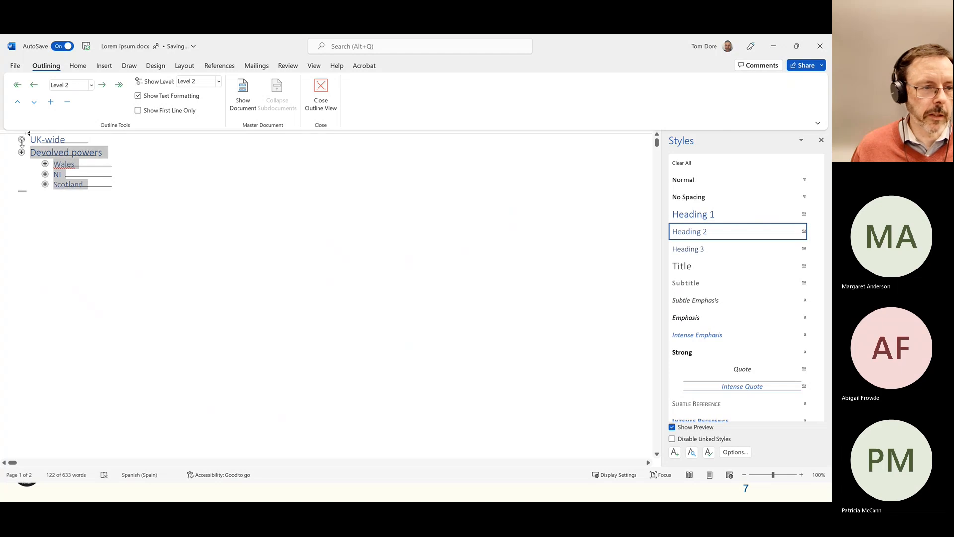
left_click_drag(22, 141, 22, 135)
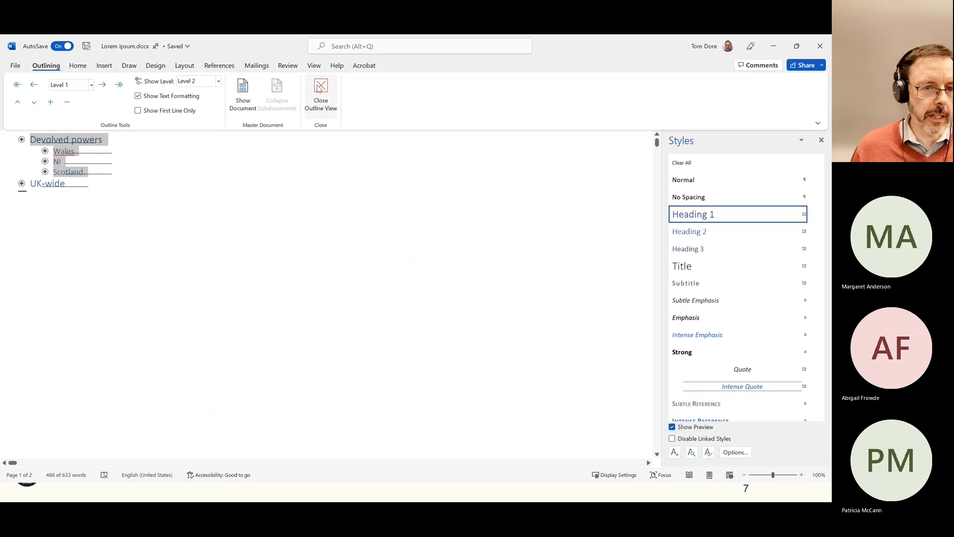
- Close Outline view, review the moved "Devolved powers" section, and check which style the "Wales" subheading uses
left_click(318, 86)
scroll(319, 118, "down", 4)
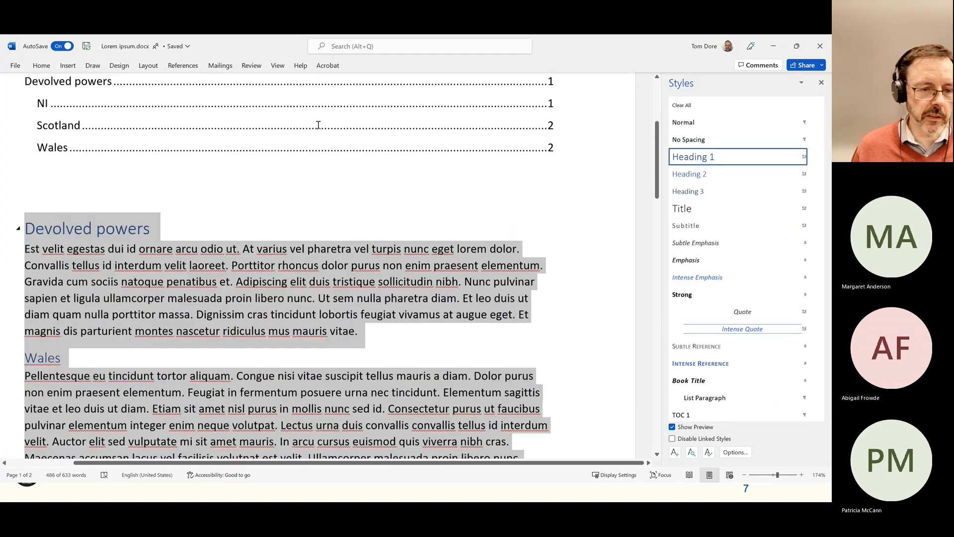
left_click(284, 214)
scroll(284, 214, "down", 2)
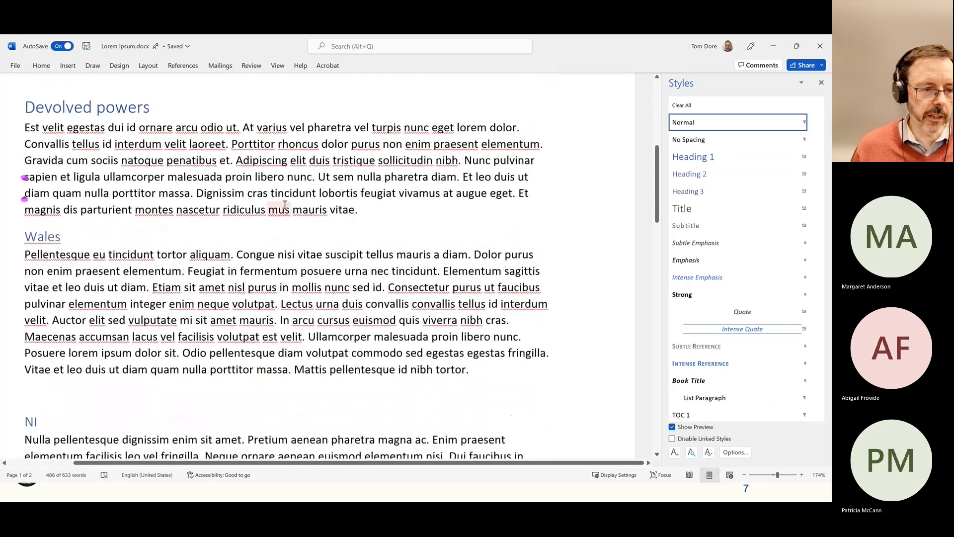
left_click(127, 237)
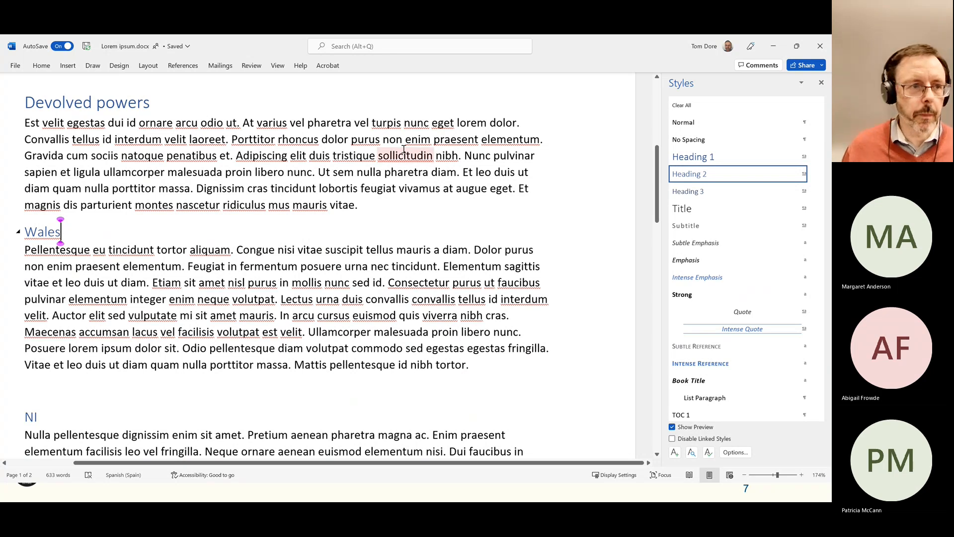
- Look at the document's export options and the Transform to Web Page styles, and close that pane without transforming
left_click(14, 65)
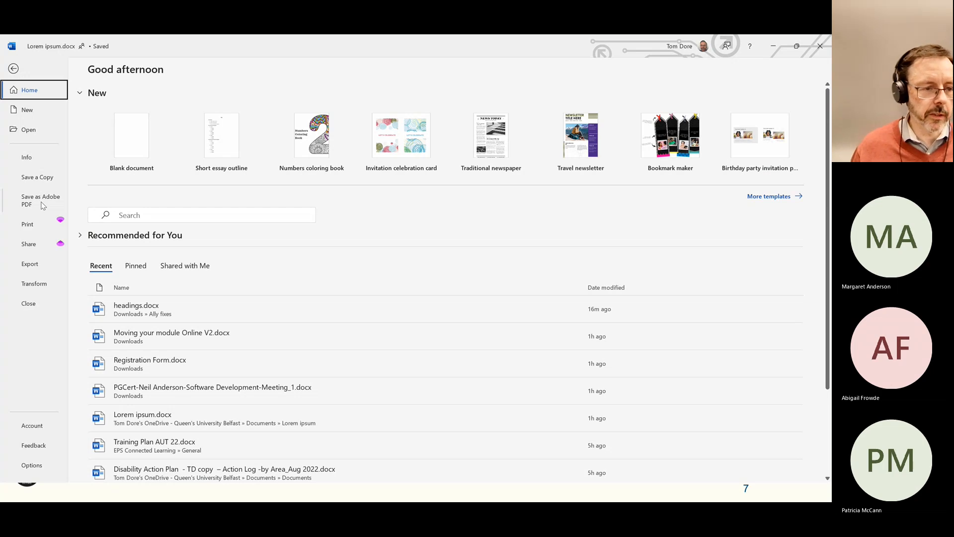
left_click(29, 264)
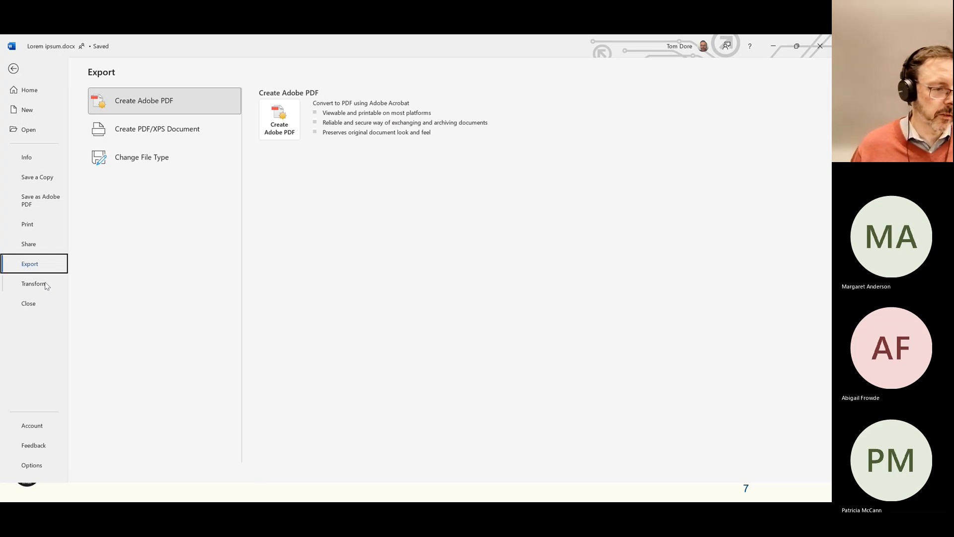
left_click(45, 284)
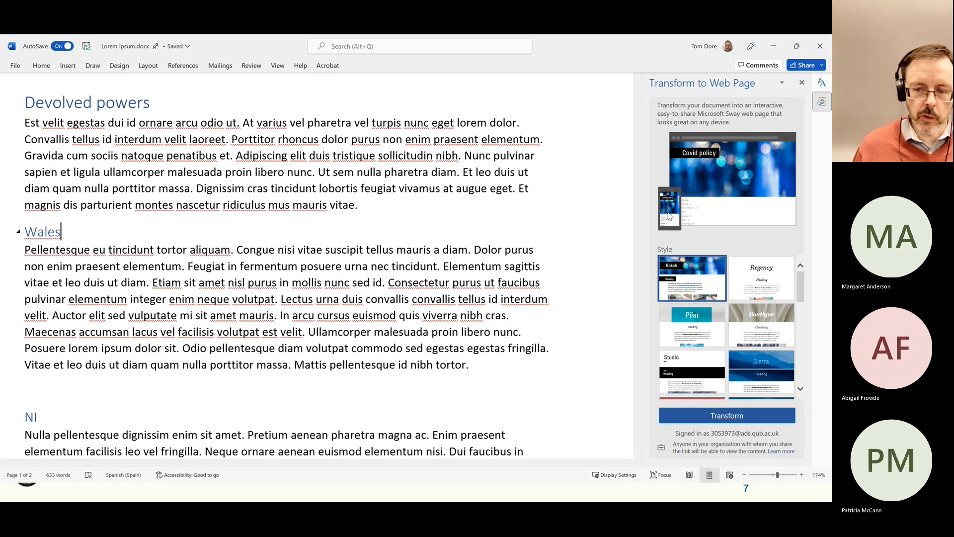
left_click(802, 85)
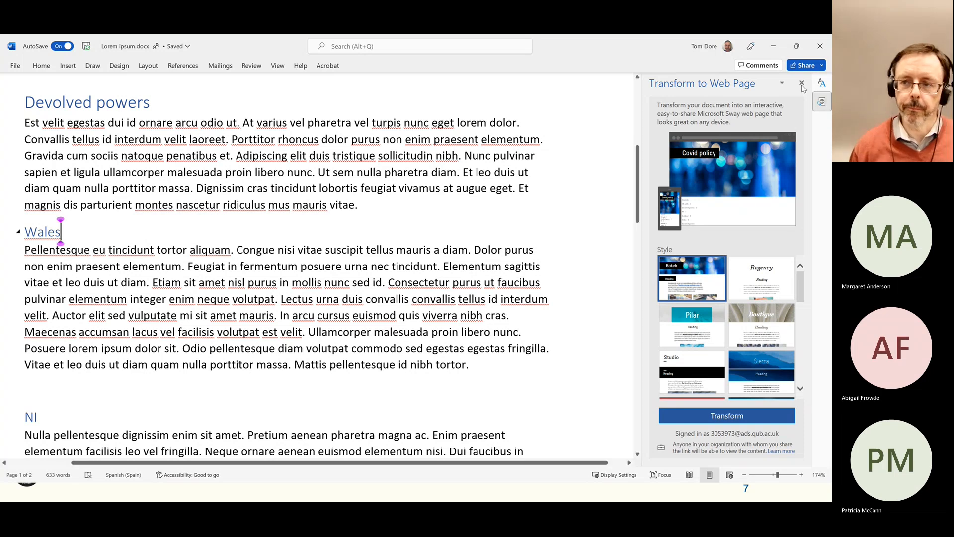
left_click(802, 83)
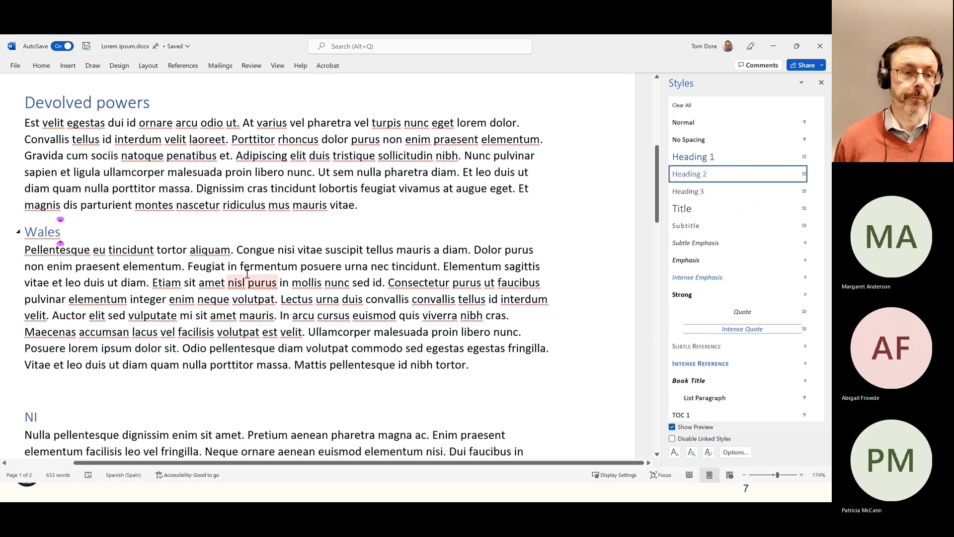
- Review the table of contents under the "Covid policy" title against the section order below it
scroll(247, 275, "up", 4)
scroll(247, 275, "up", 3)
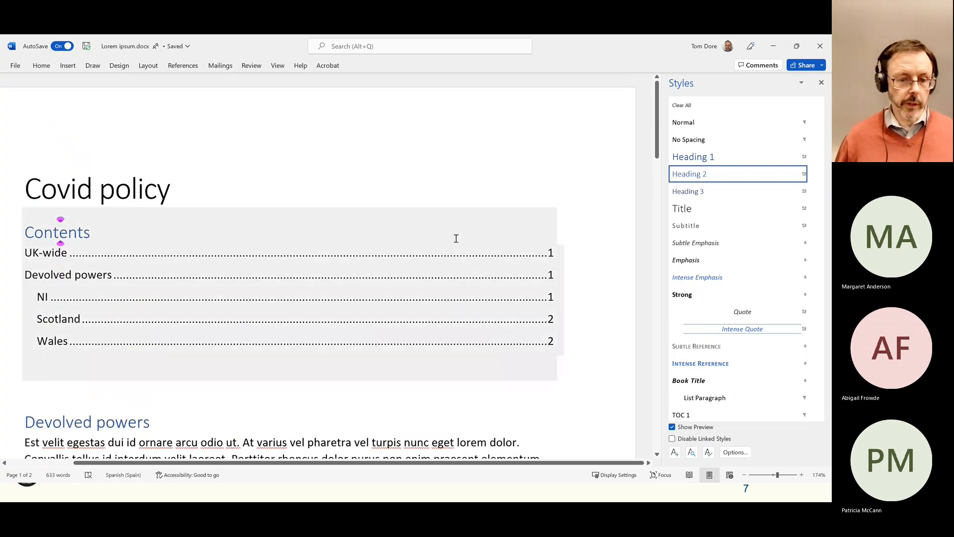
scroll(581, 224, "down", 3)
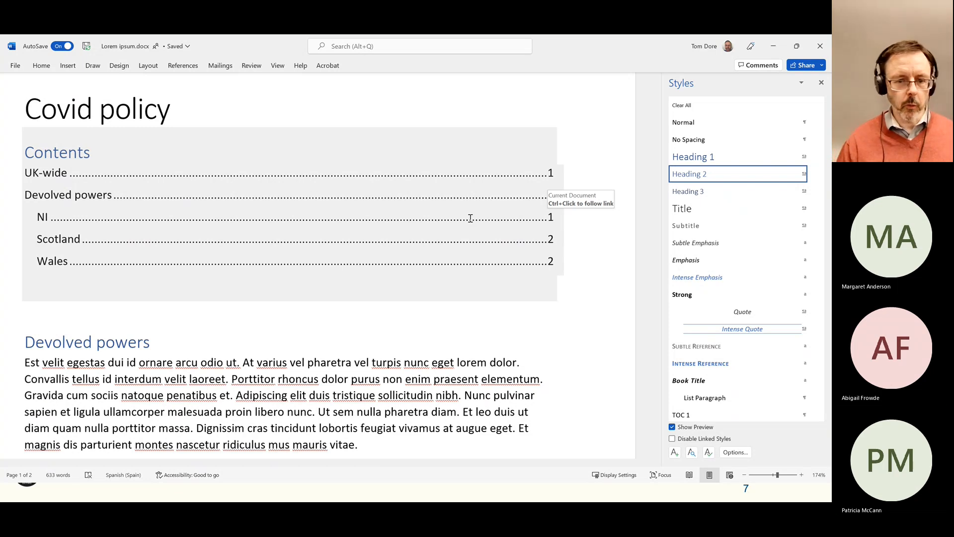
- Switch to headings.docx and inspect the "Antrim", "Ballymena" and "Belfast" headings
key("alt+Tab")
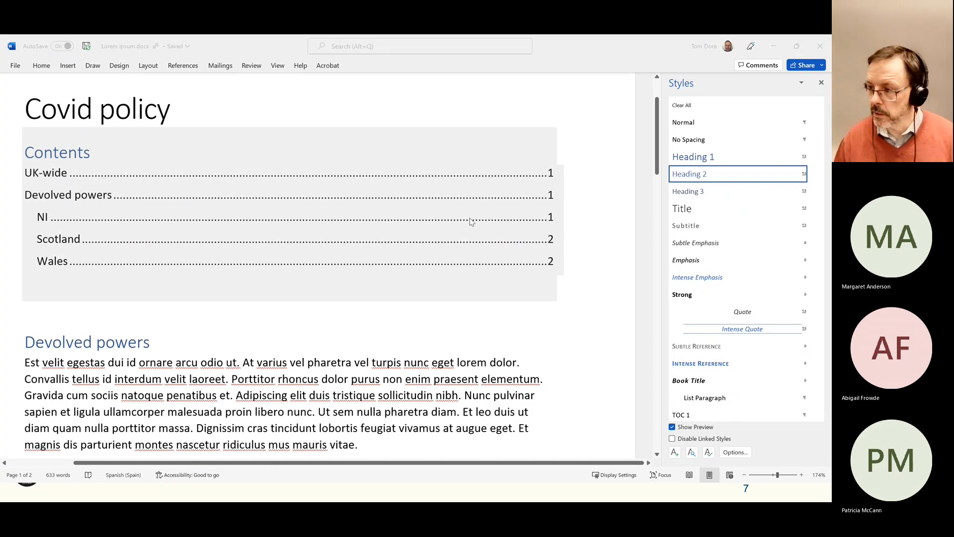
key("super+shift+Left")
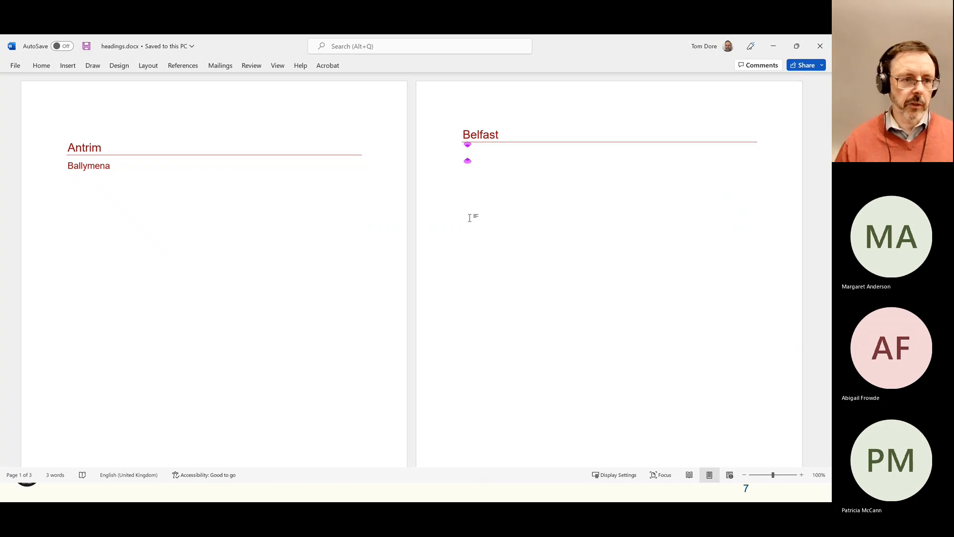
left_click(178, 146)
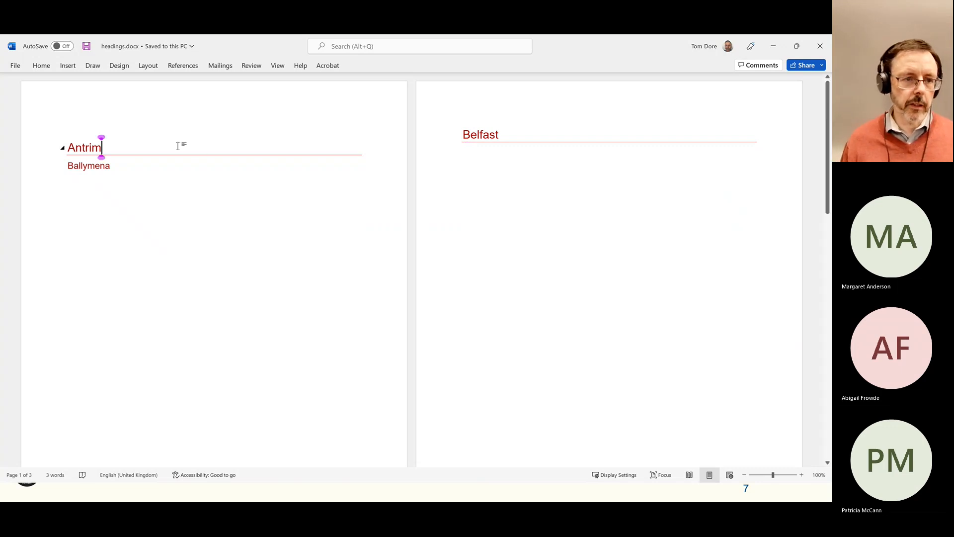
key("Down")
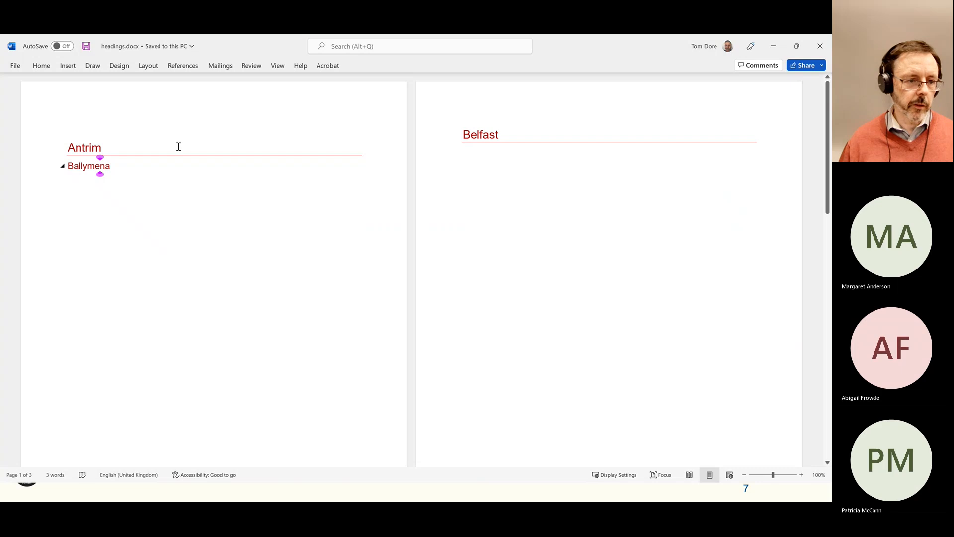
key("End")
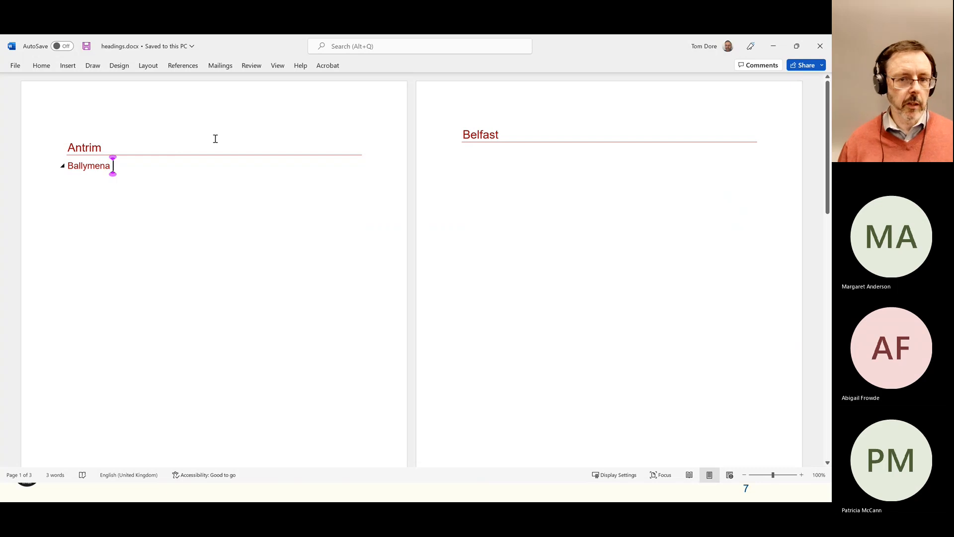
left_click(544, 131)
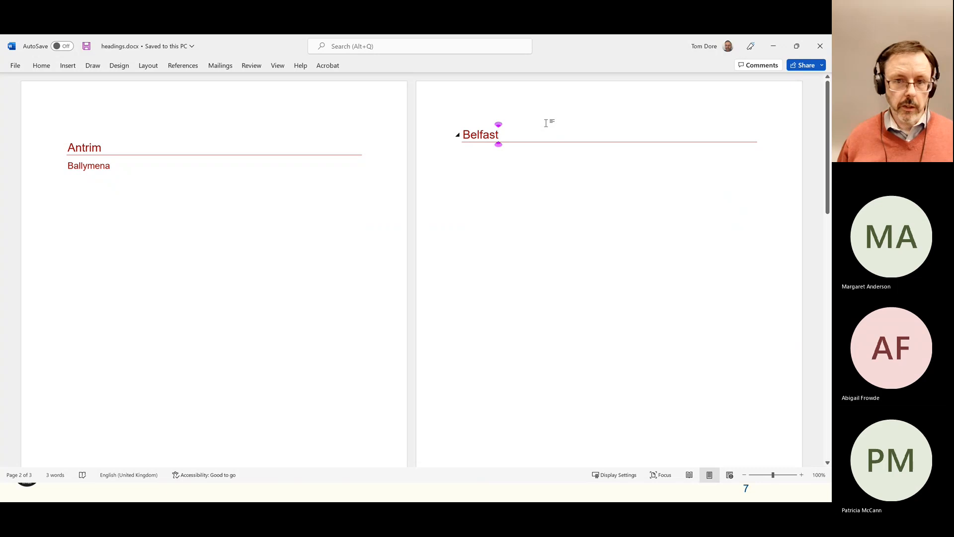
- Arrange Lorem ipsum.docx and headings.docx side by side and show the available styles in headings.docx for comparison
key("super+Right")
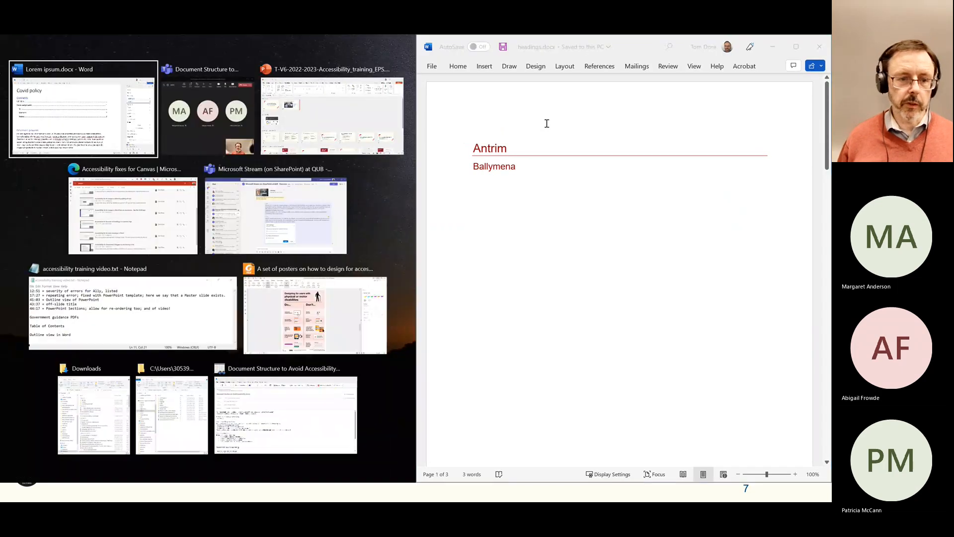
left_click(105, 117)
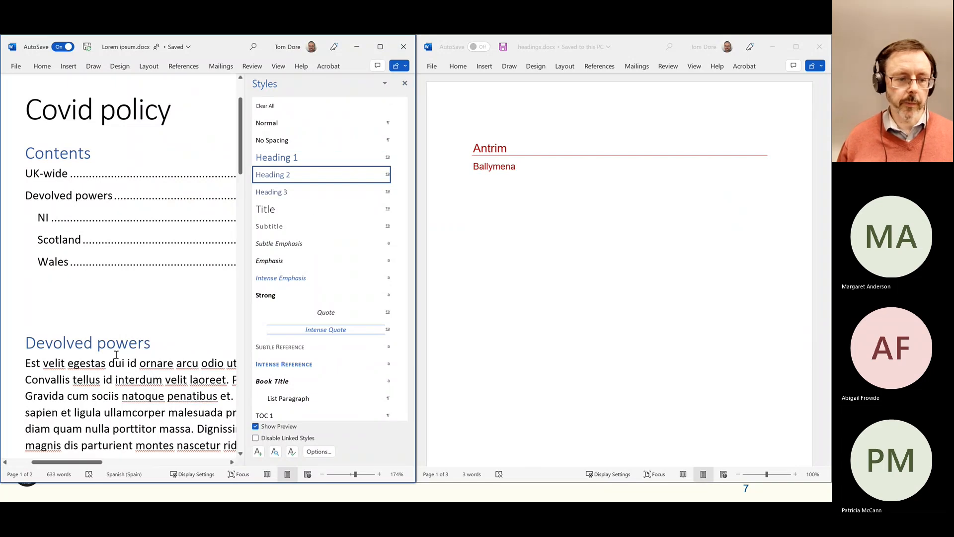
left_click(348, 158)
left_click(573, 183)
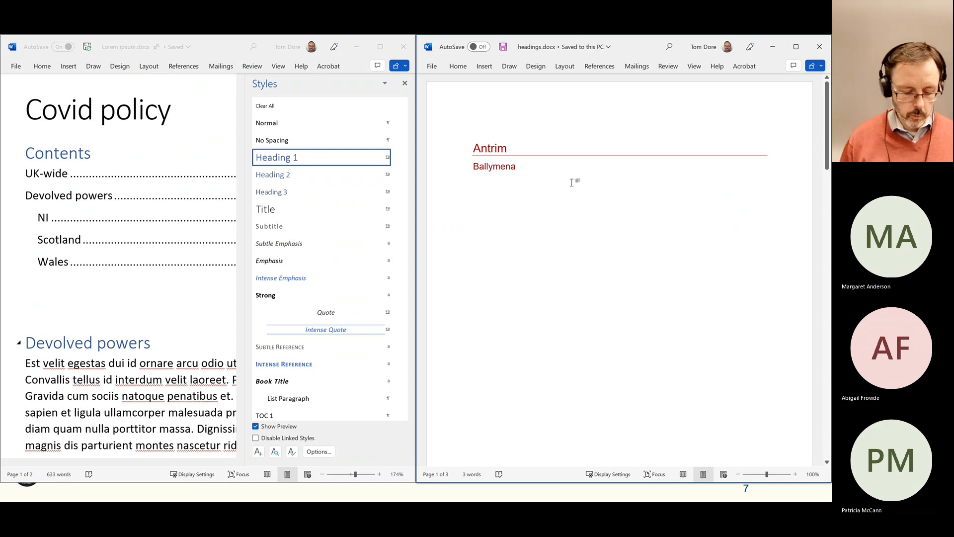
key("ctrl+alt+shift+s")
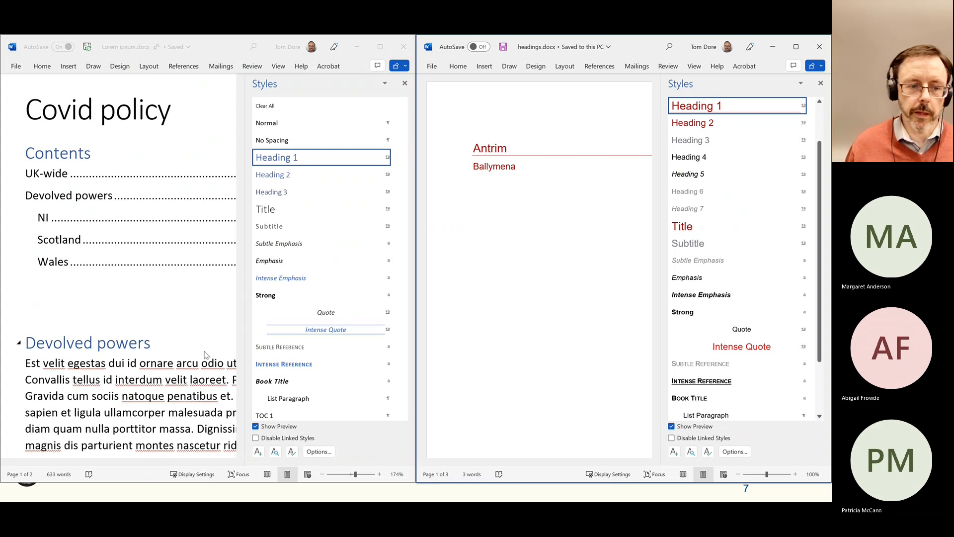
- In a maximized Lorem ipsum.docx, colour the "Devolved powers" heading text red and set its font size to 22
left_click(115, 343)
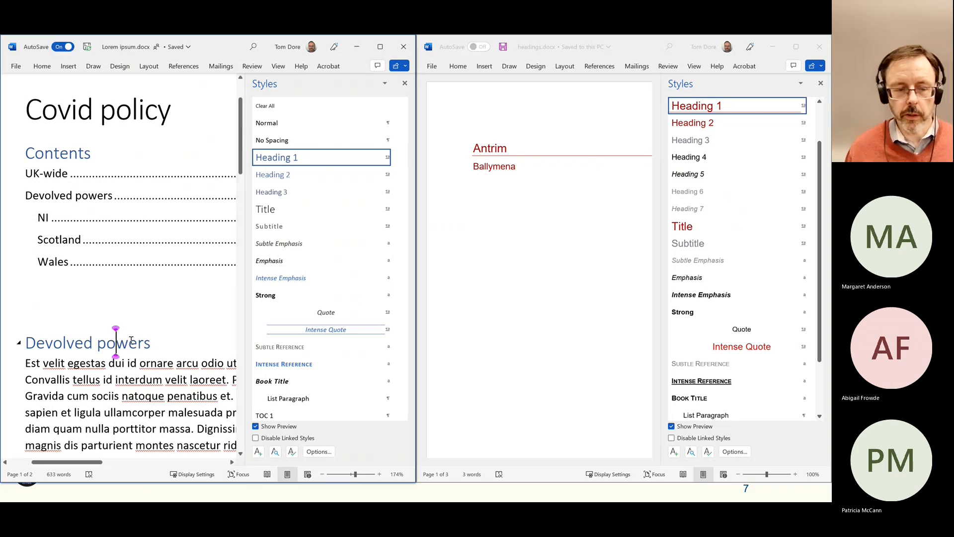
left_click(170, 343)
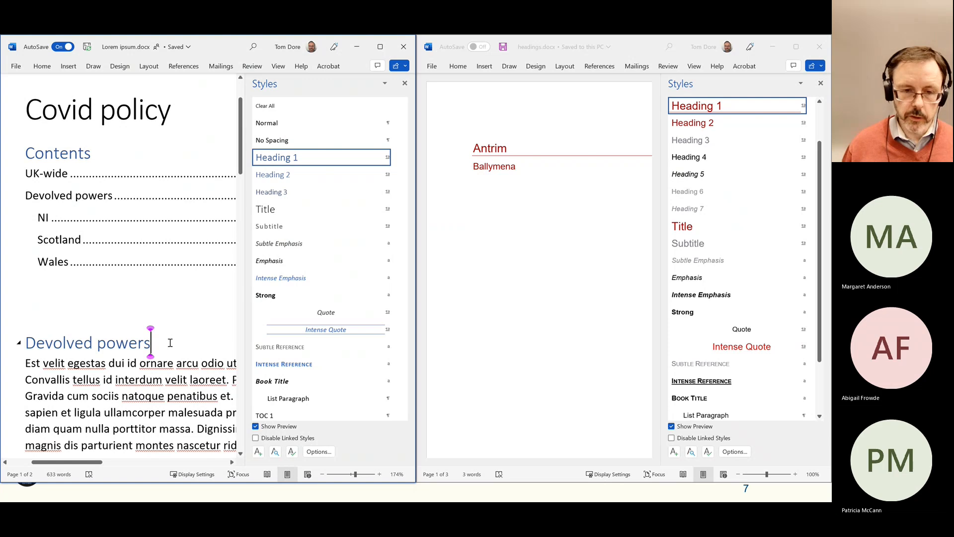
triple_click(169, 343)
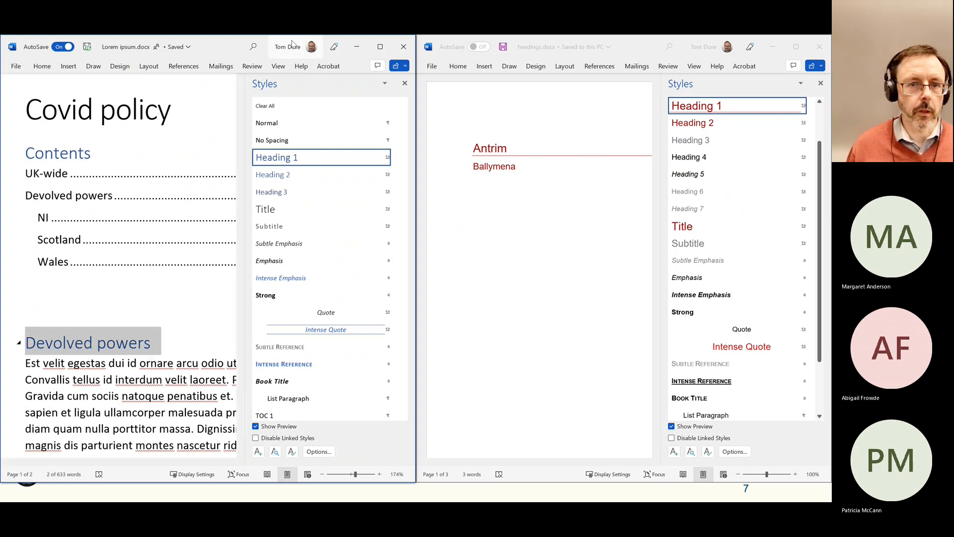
left_click(380, 46)
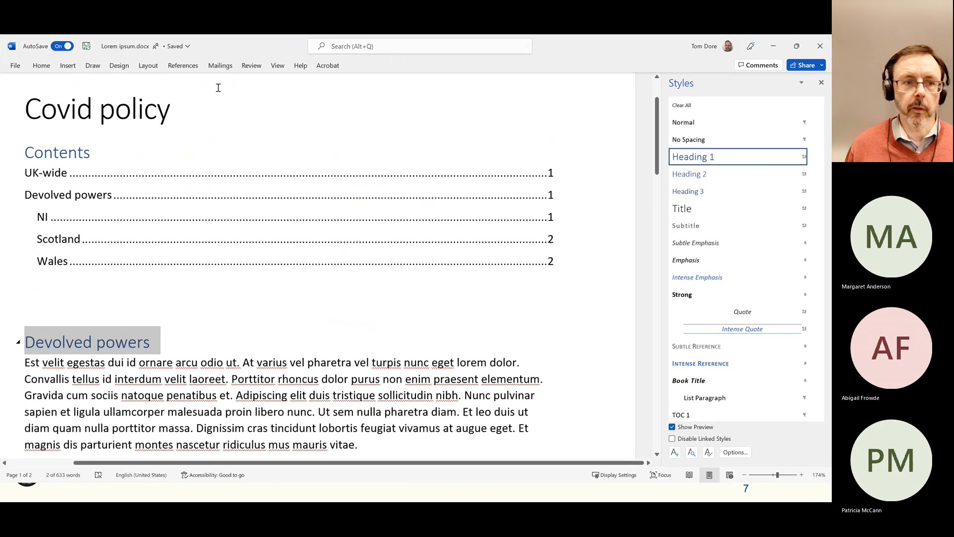
left_click(41, 67)
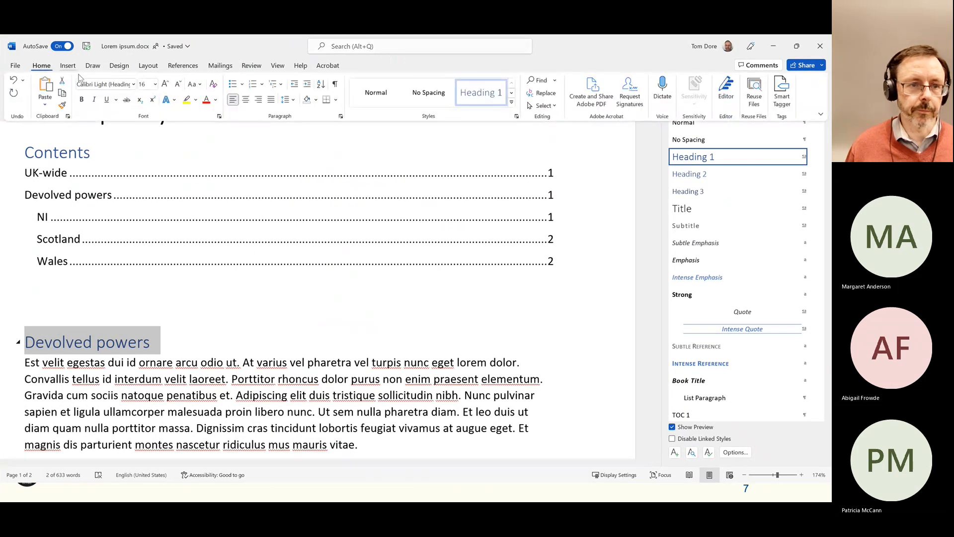
left_click(213, 102)
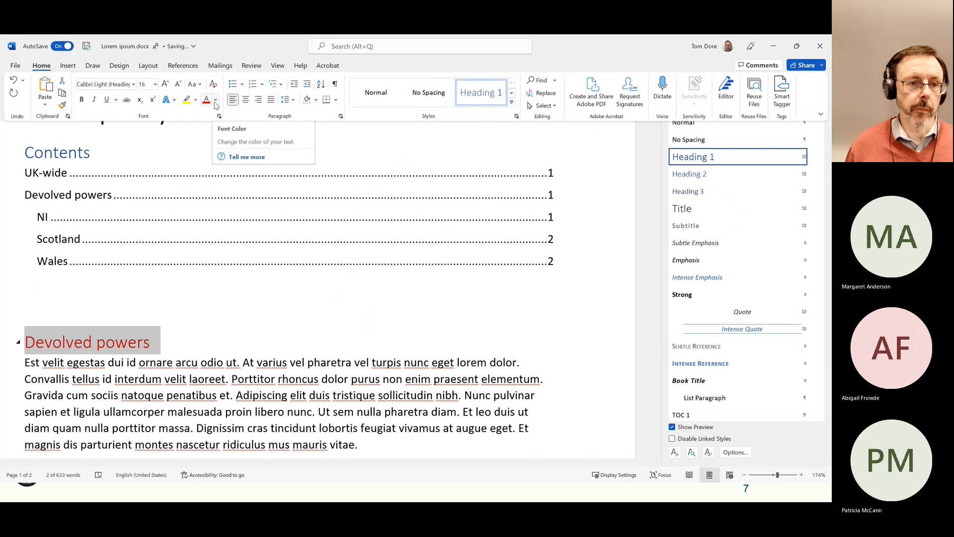
left_click(216, 100)
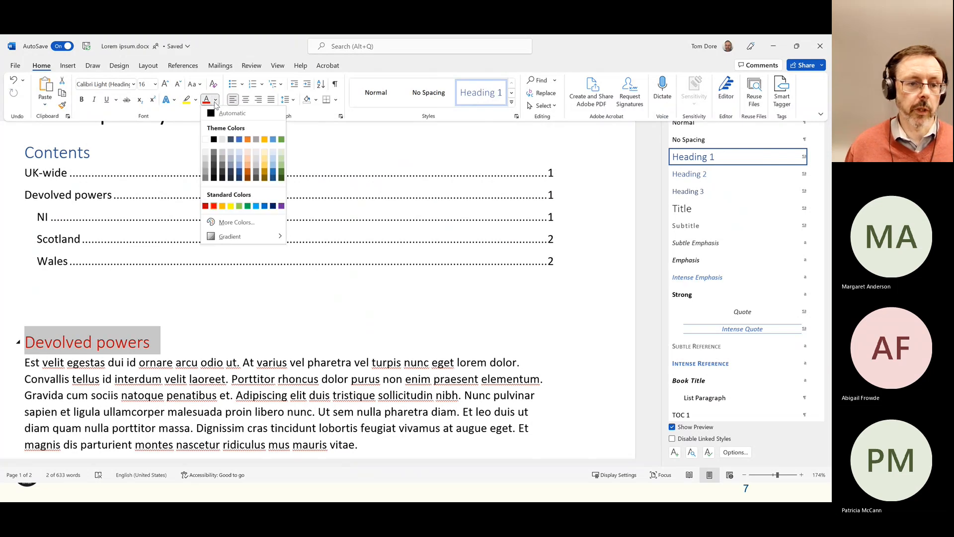
left_click(216, 101)
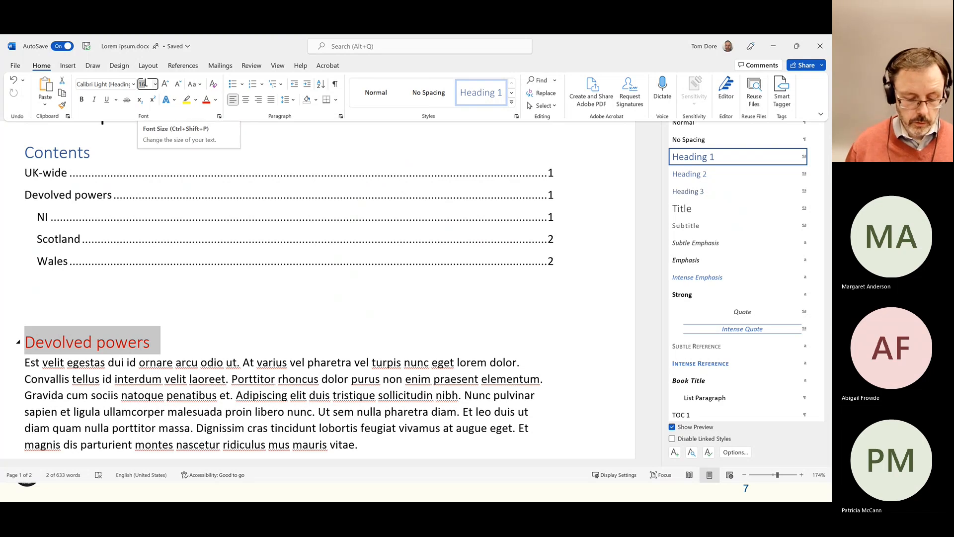
type("22")
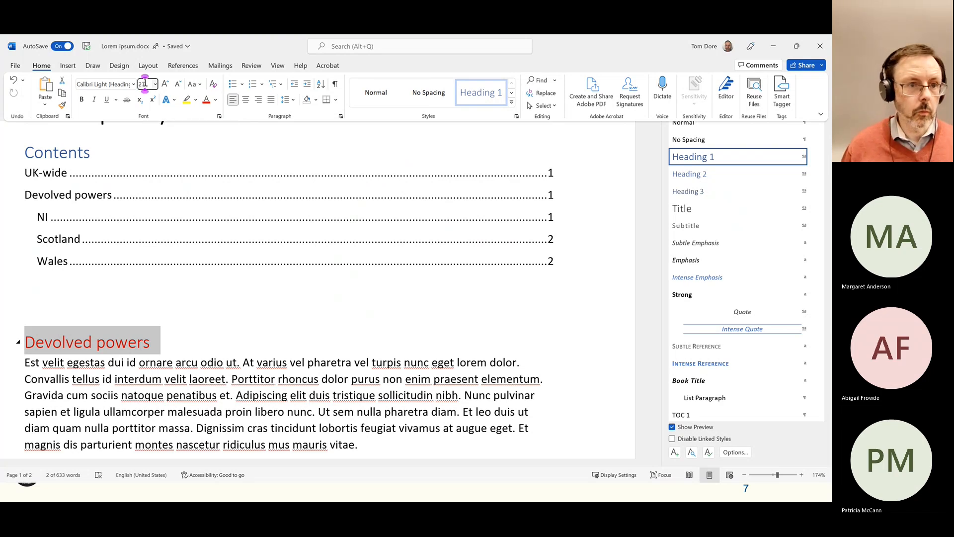
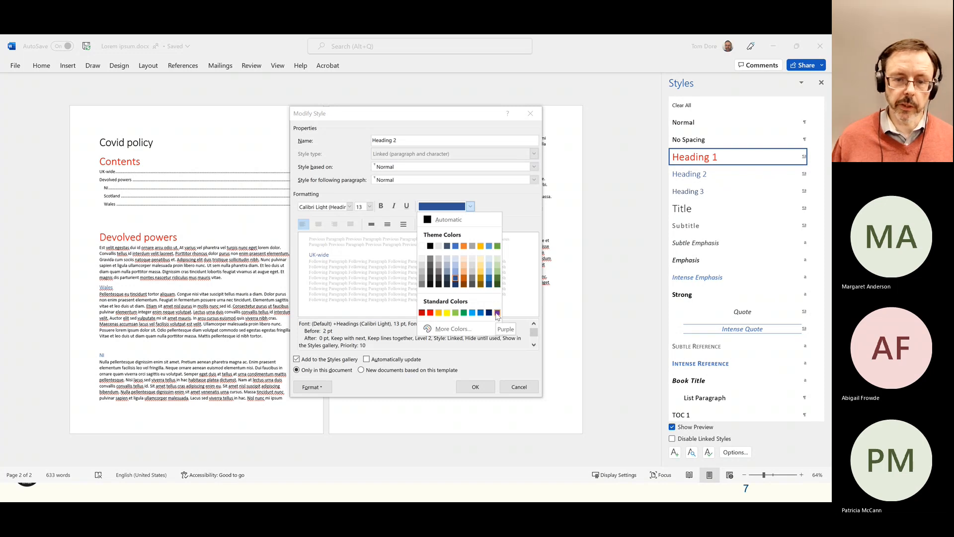
- Modify the Heading 2 style to Purple at 18 pt, only in this document, and inspect the "Scotland" heading up close
left_click(497, 312)
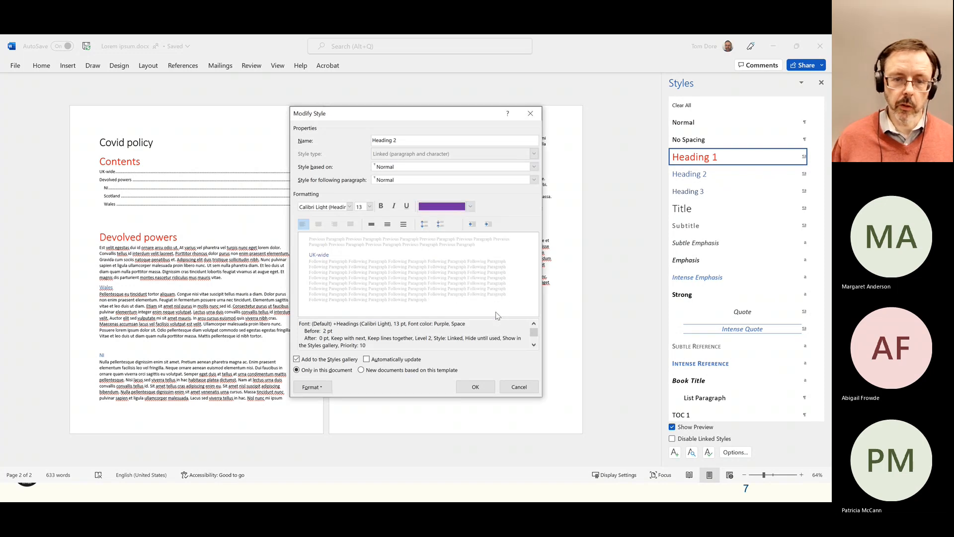
left_click(358, 206)
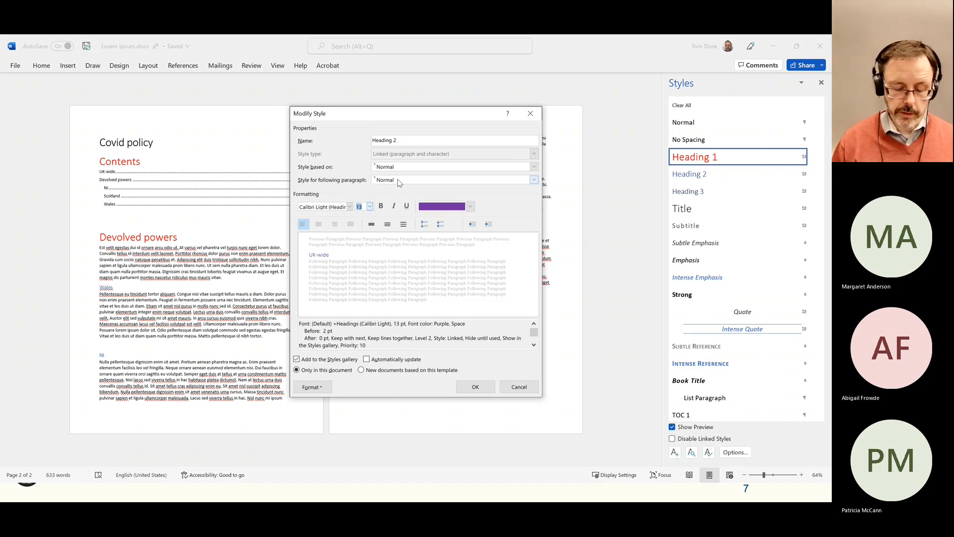
type("18")
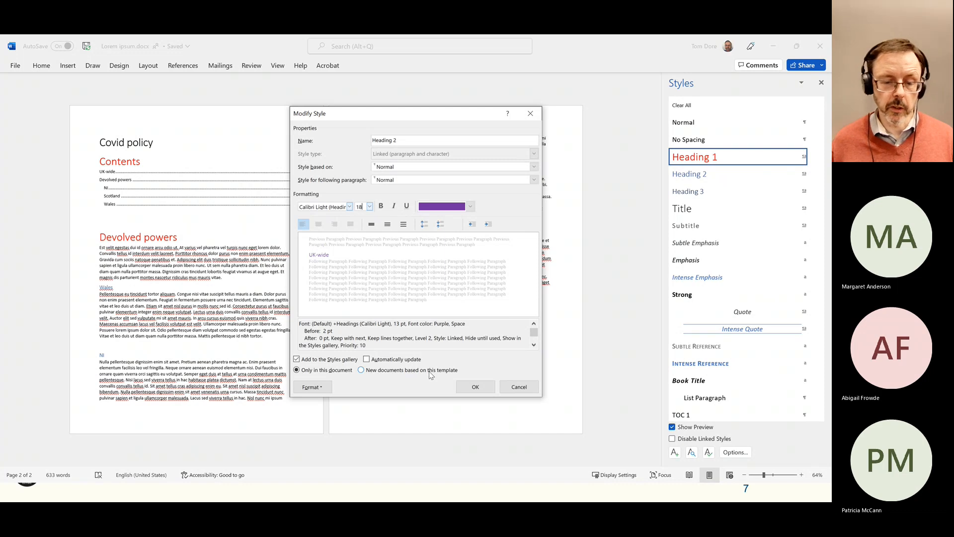
left_click(393, 371)
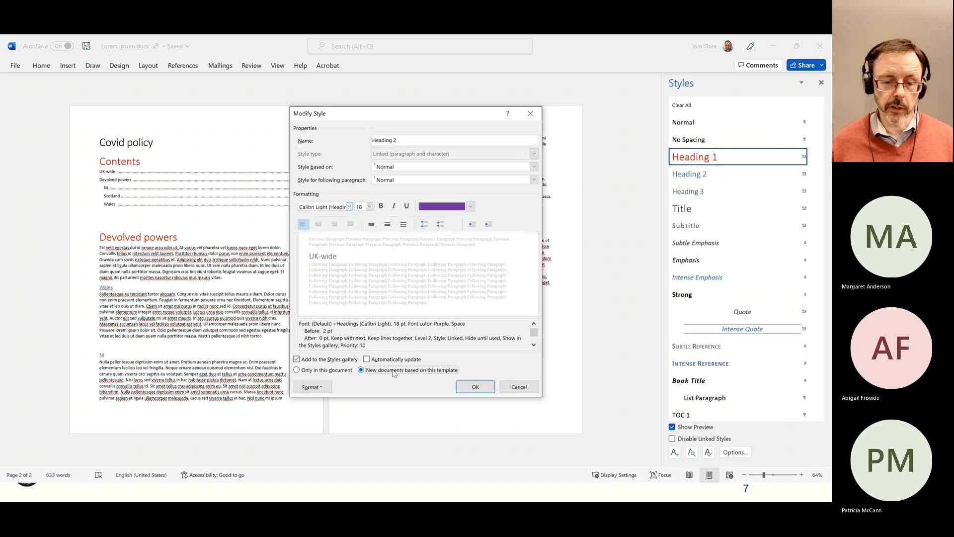
left_click(345, 371)
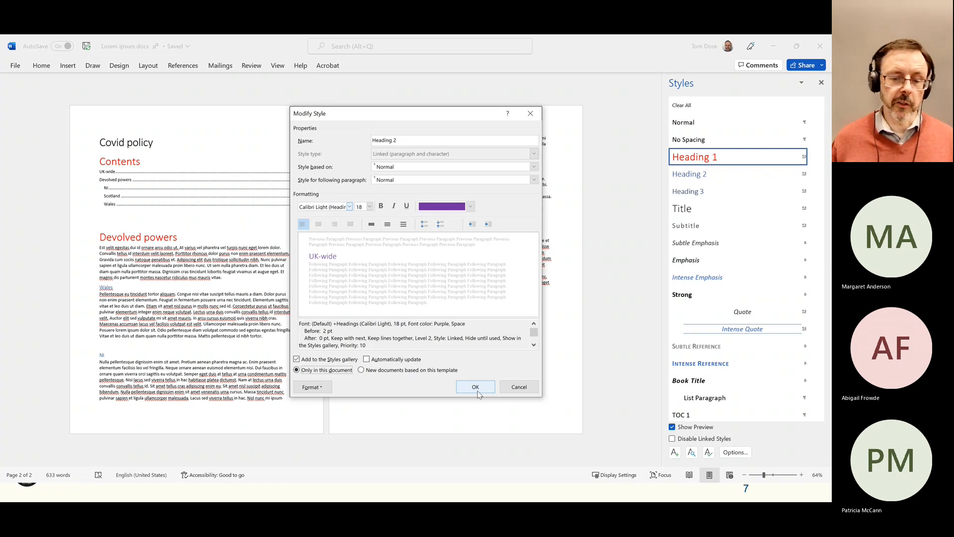
left_click(477, 390)
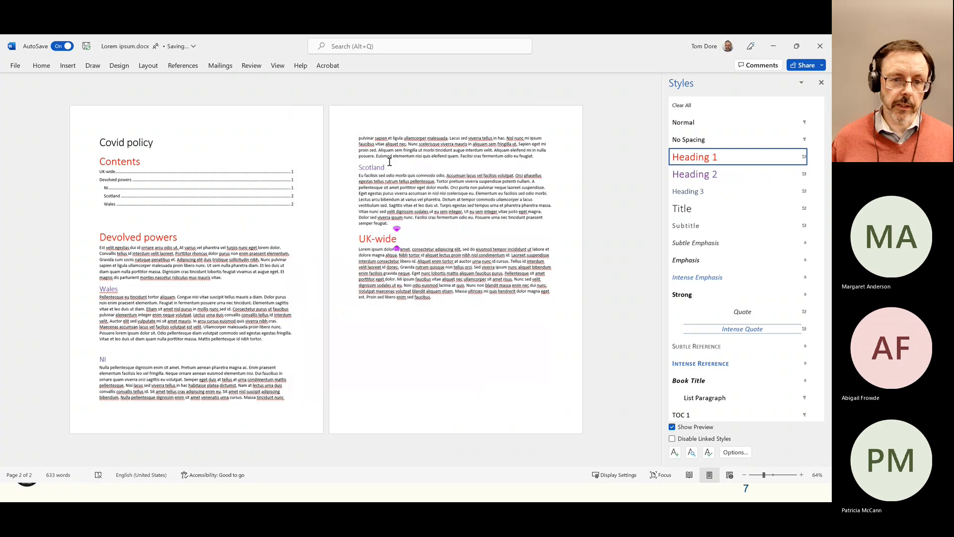
left_click_drag(389, 167, 358, 168)
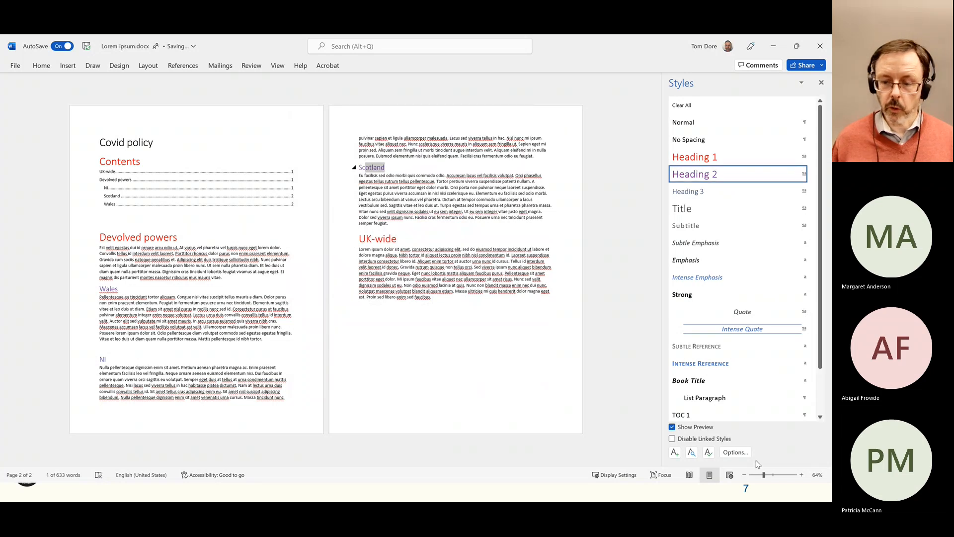
left_click(784, 475)
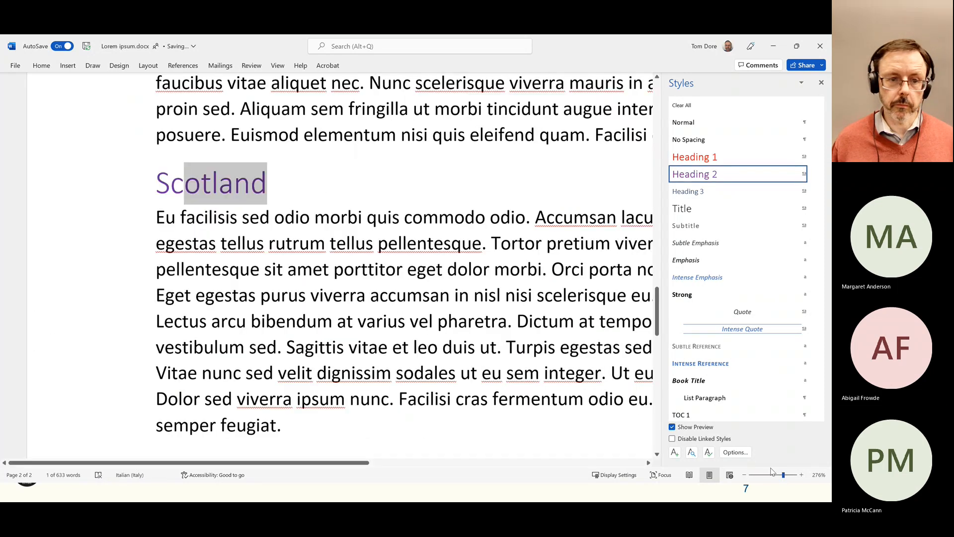
left_click(323, 192)
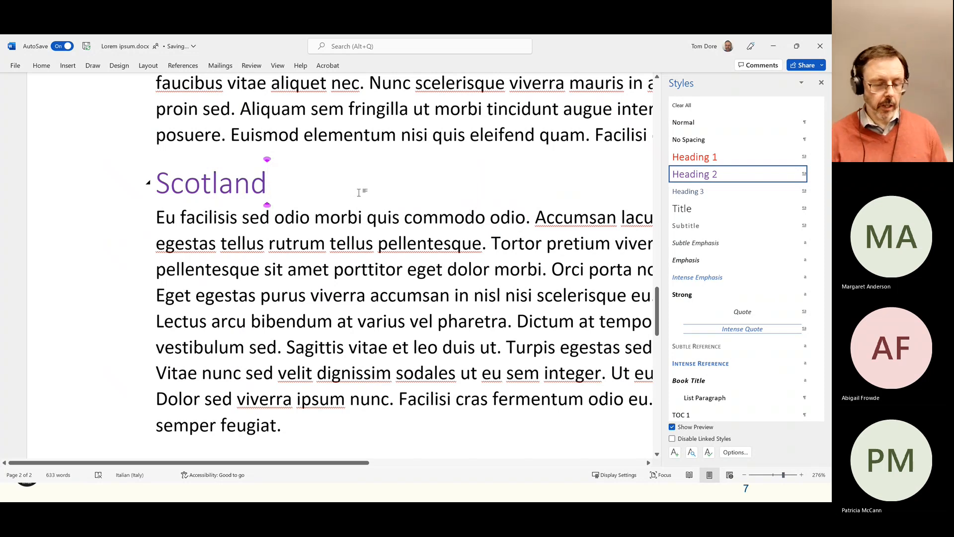
scroll(362, 190, "down", 1)
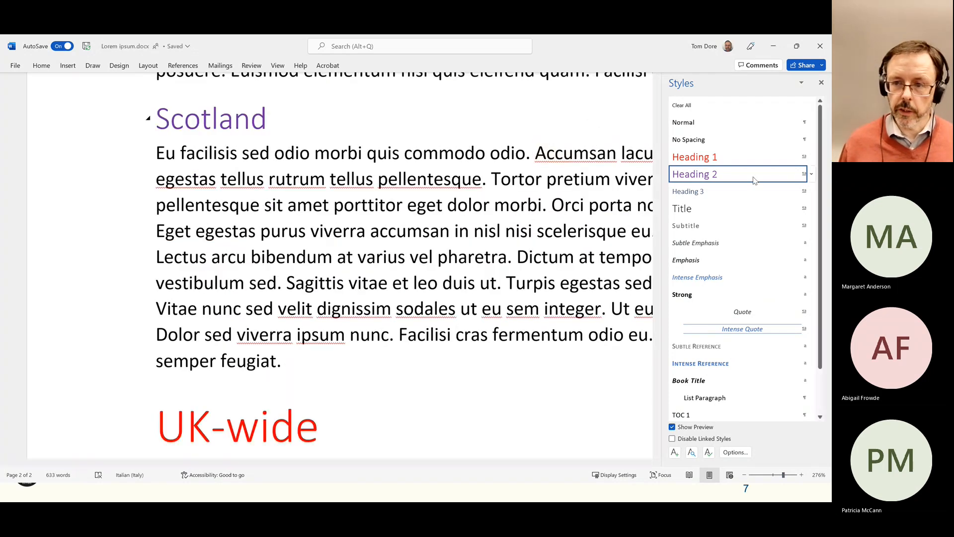
left_click(809, 173)
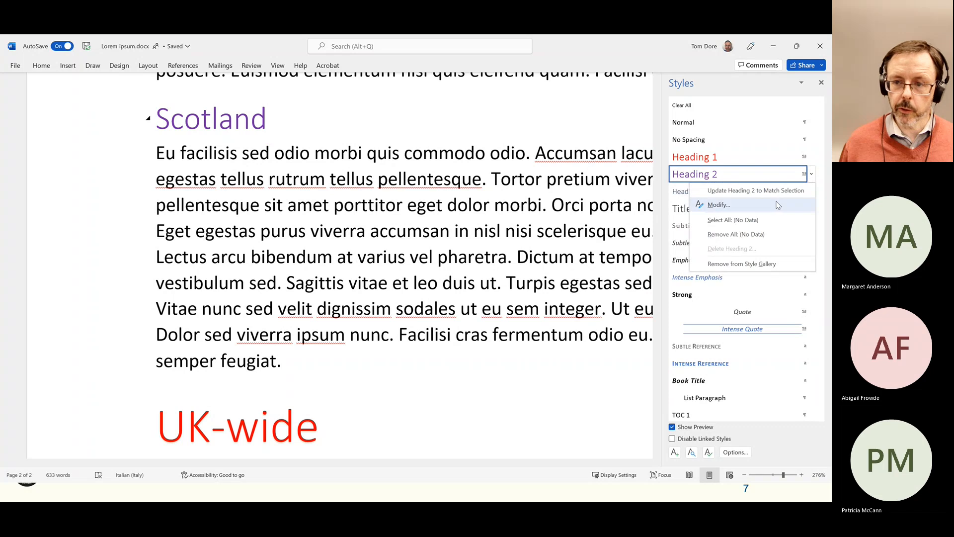
left_click(775, 204)
left_click(393, 370)
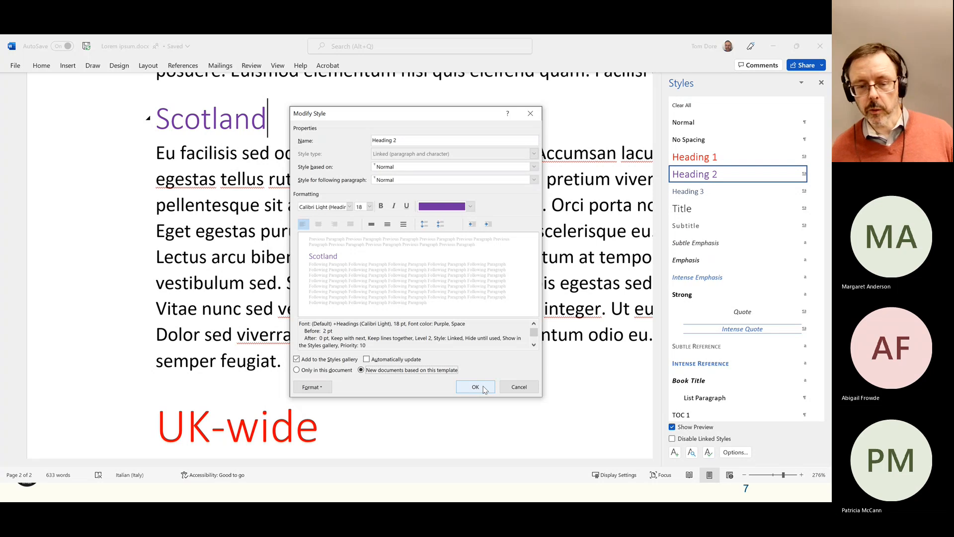
left_click(513, 387)
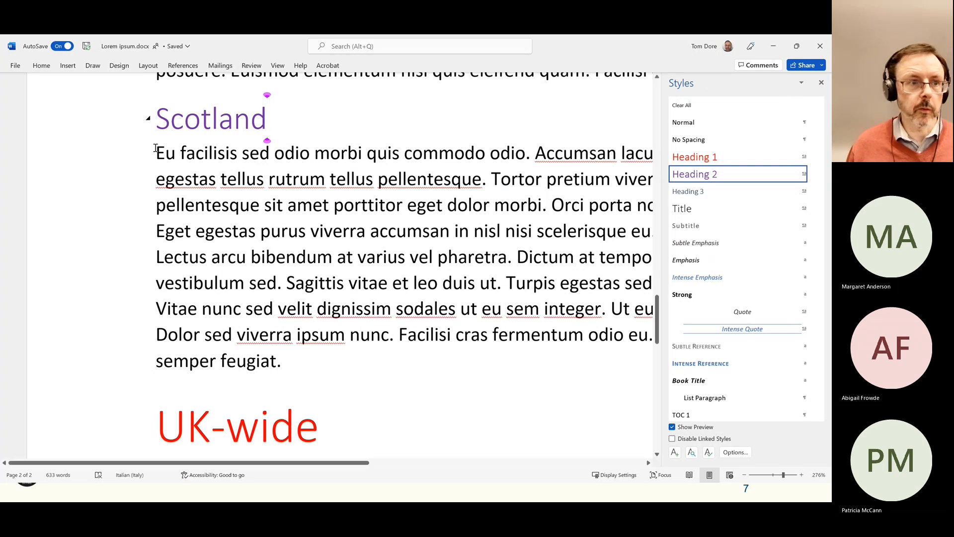
- Set the ribbon to be always shown instead of tabs only
left_click(43, 66)
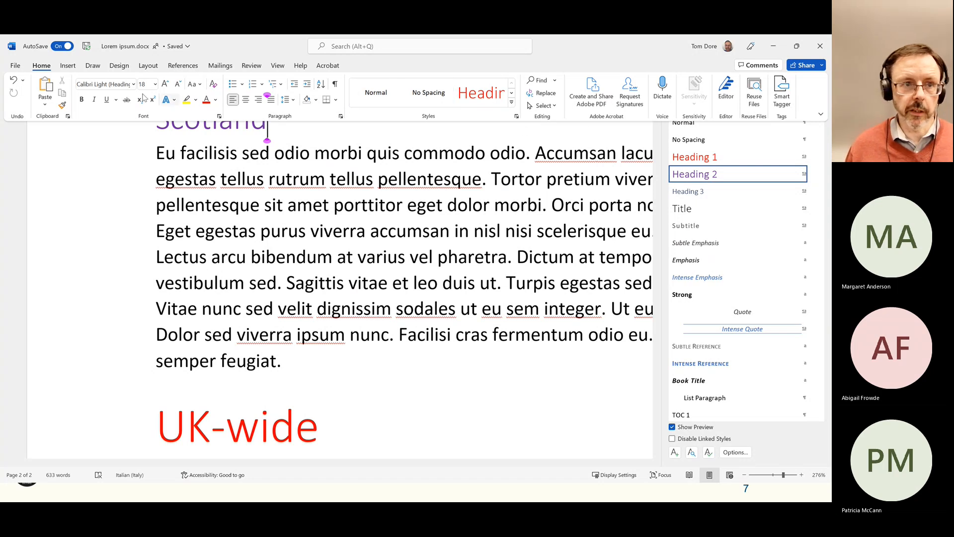
left_click(516, 117)
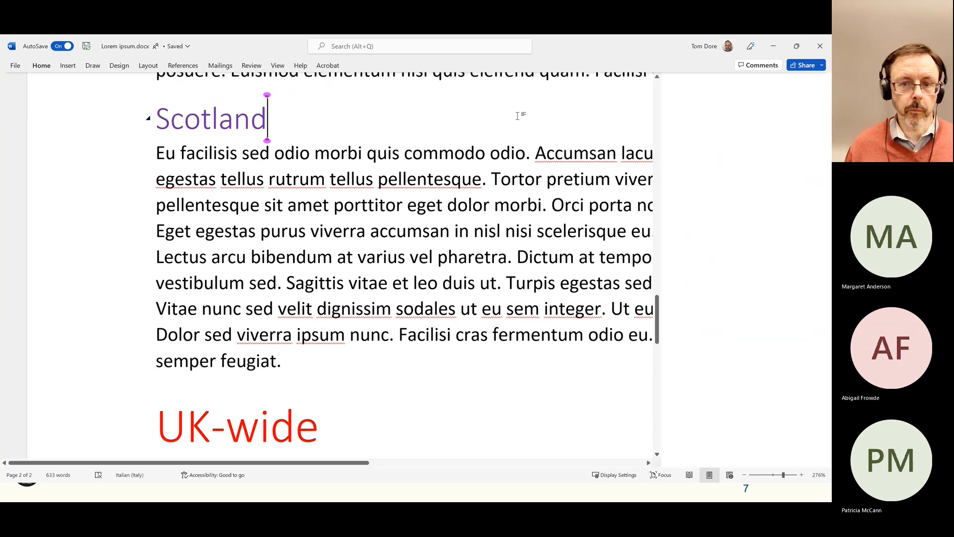
left_click(46, 67)
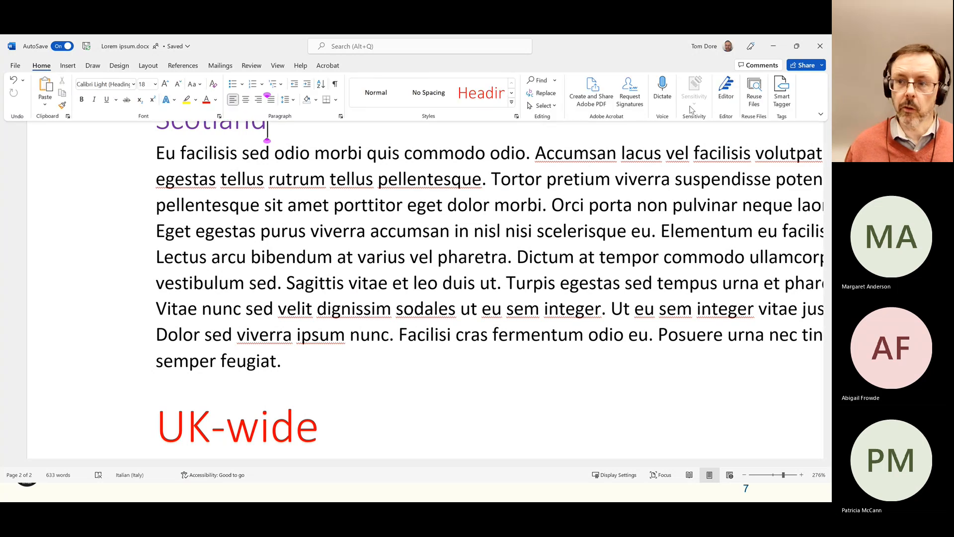
left_click(820, 115)
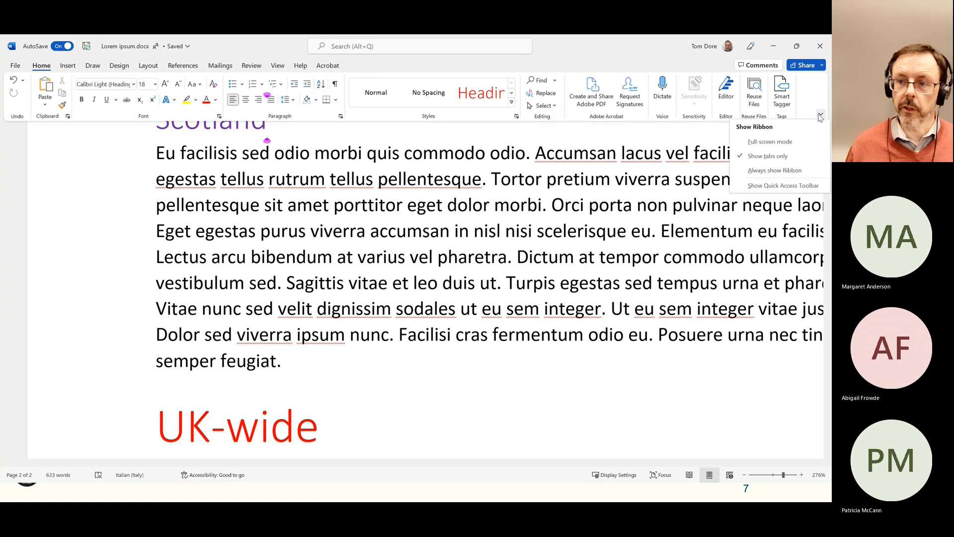
left_click(775, 171)
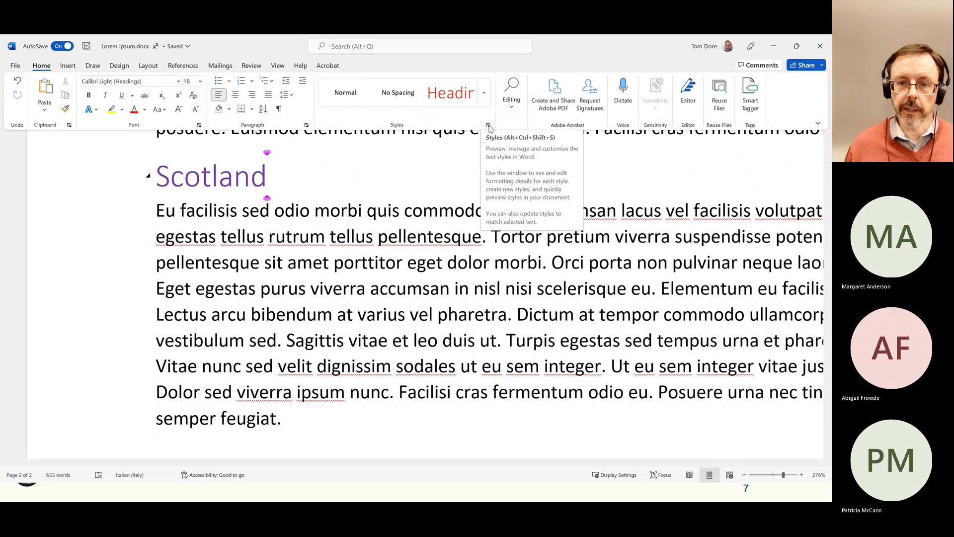
- Toggle the full list of available styles on and off, leaving it displayed beside the document
left_click(489, 126)
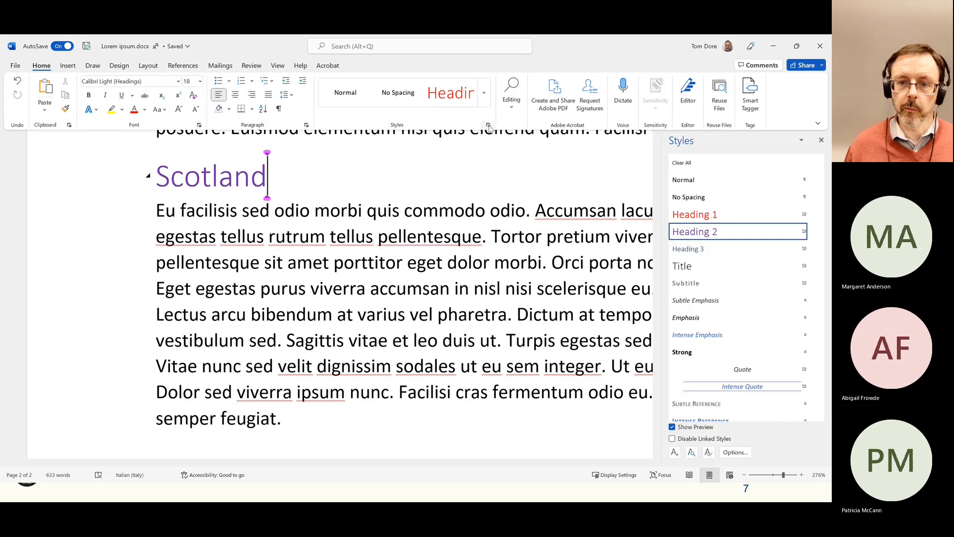
left_click(489, 126)
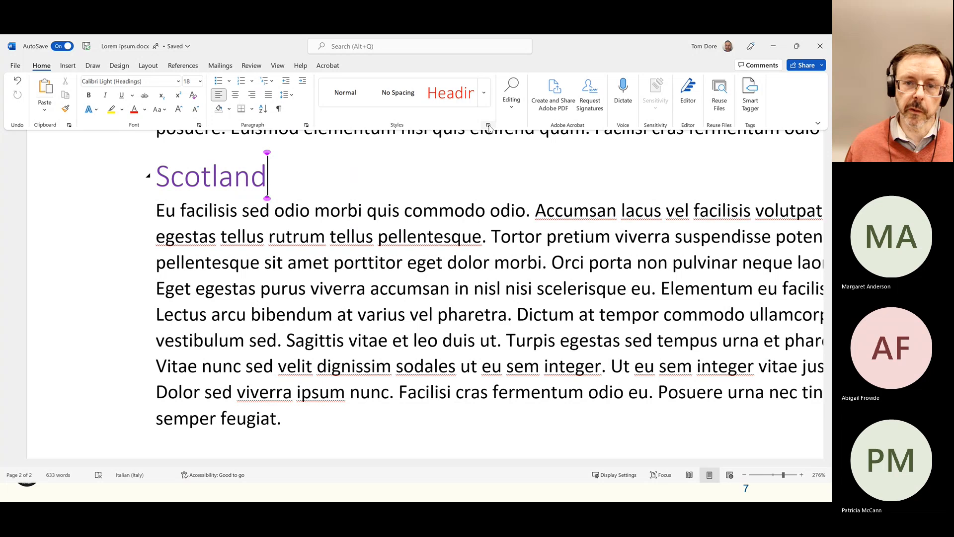
left_click(489, 125)
left_click(488, 125)
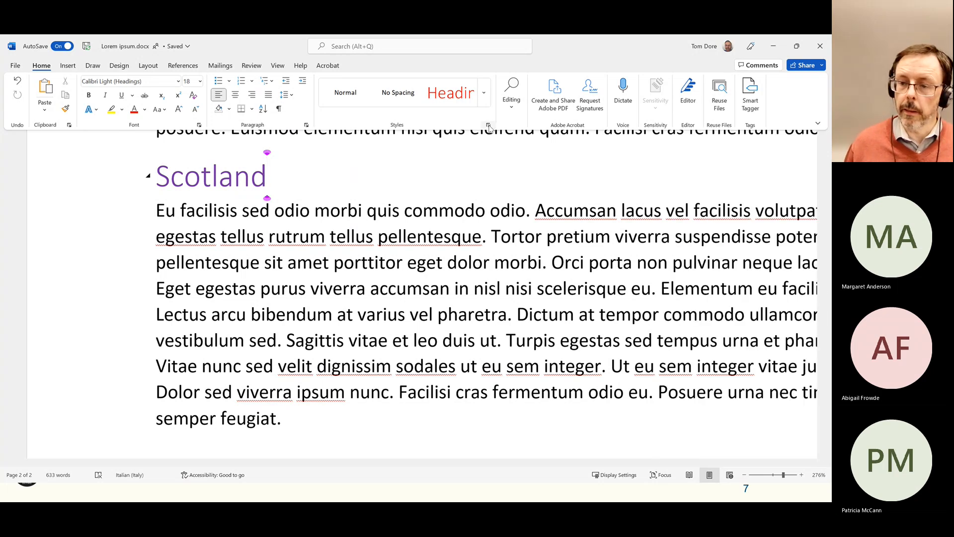
left_click(488, 126)
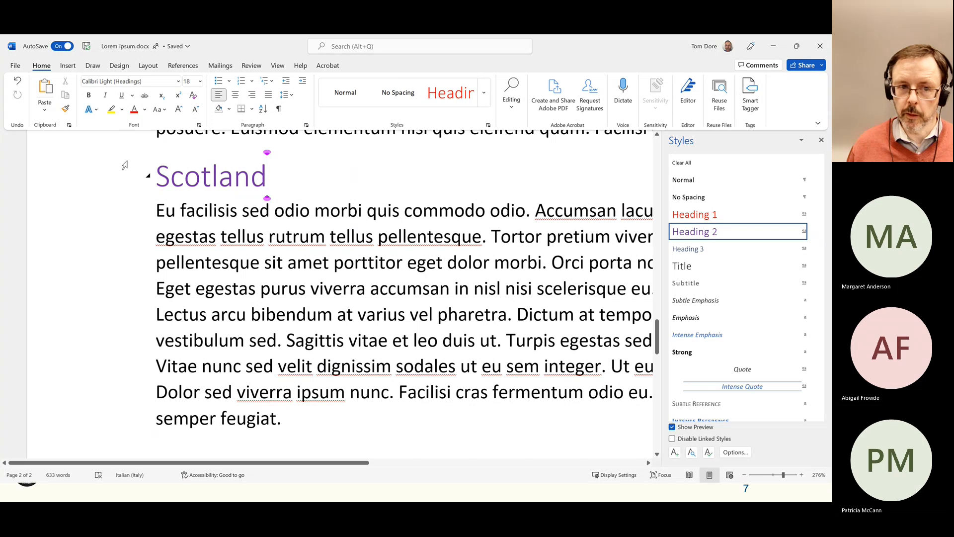
- Clear all formatting from the "Scotland" heading on page 2
left_click(116, 174)
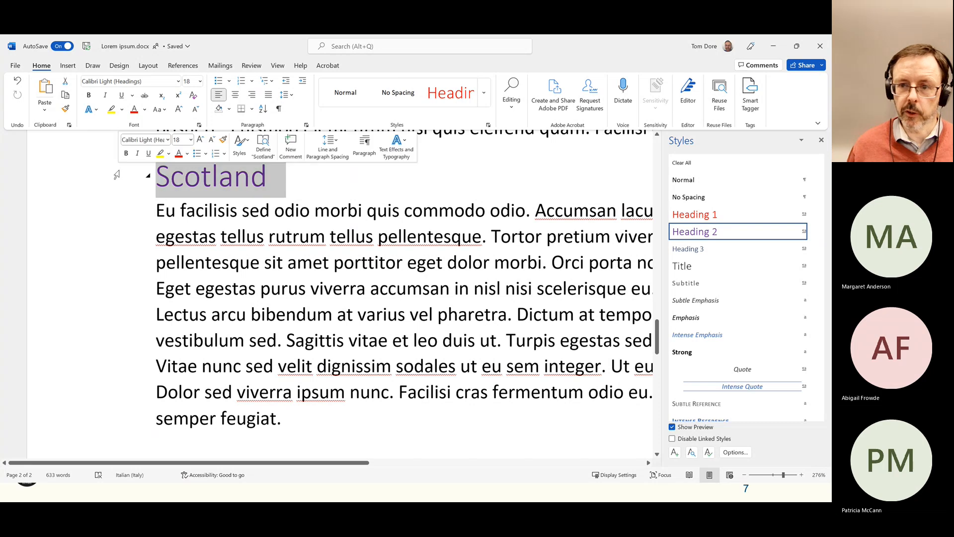
left_click(682, 163)
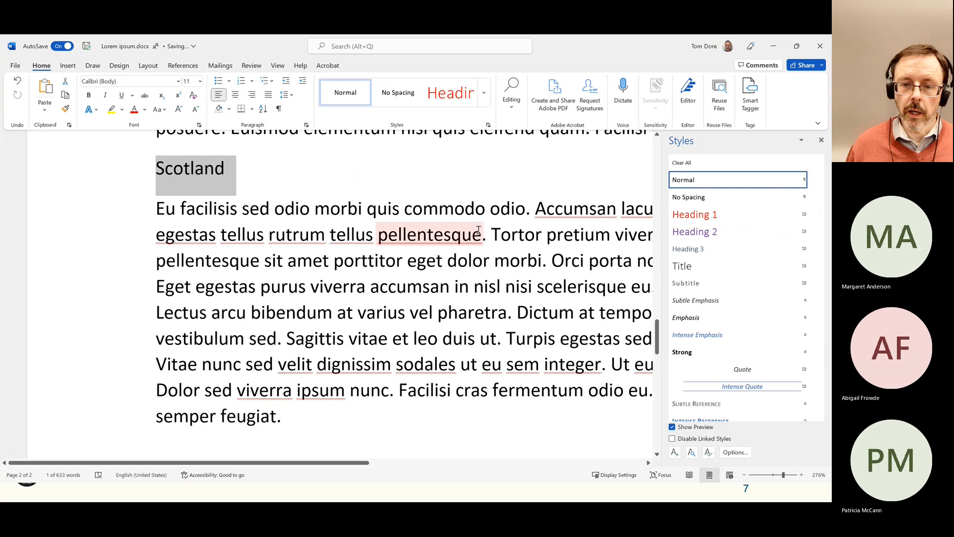
left_click(225, 168)
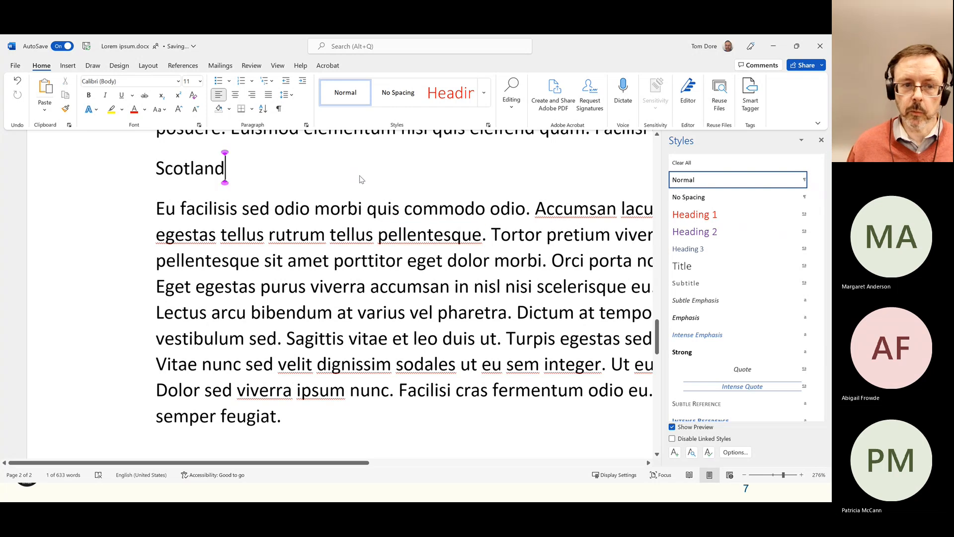
left_click(93, 168)
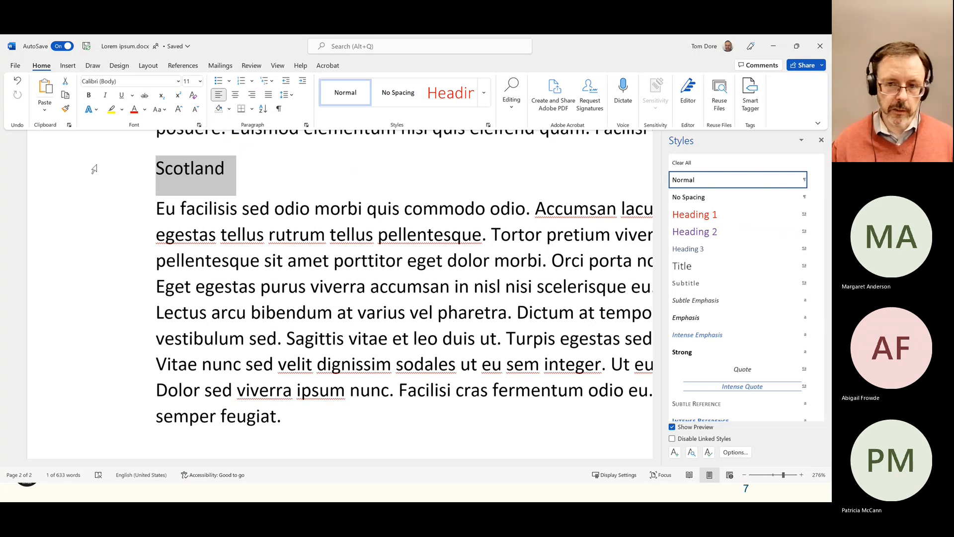
- Return to the start of the document and update the entire table of contents
key("ctrl+Home")
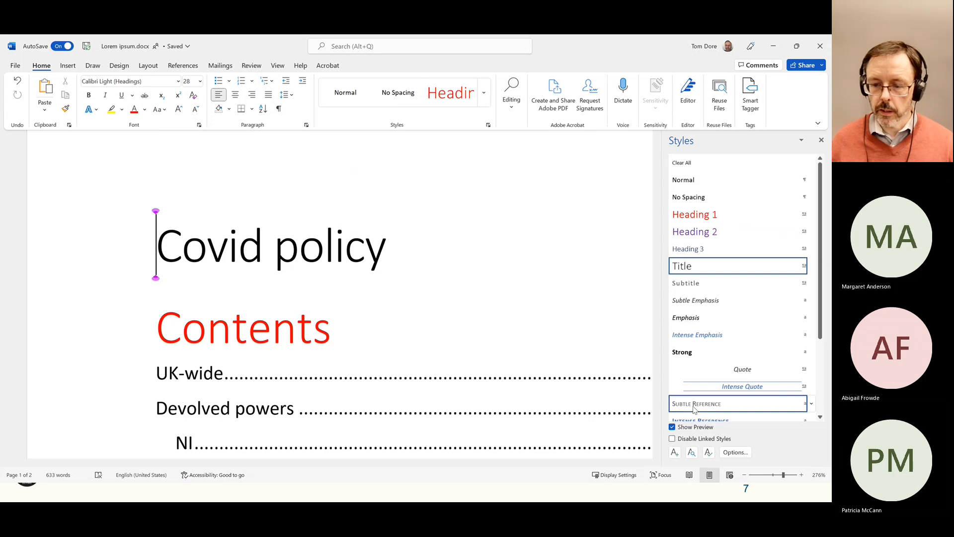
left_click(767, 476)
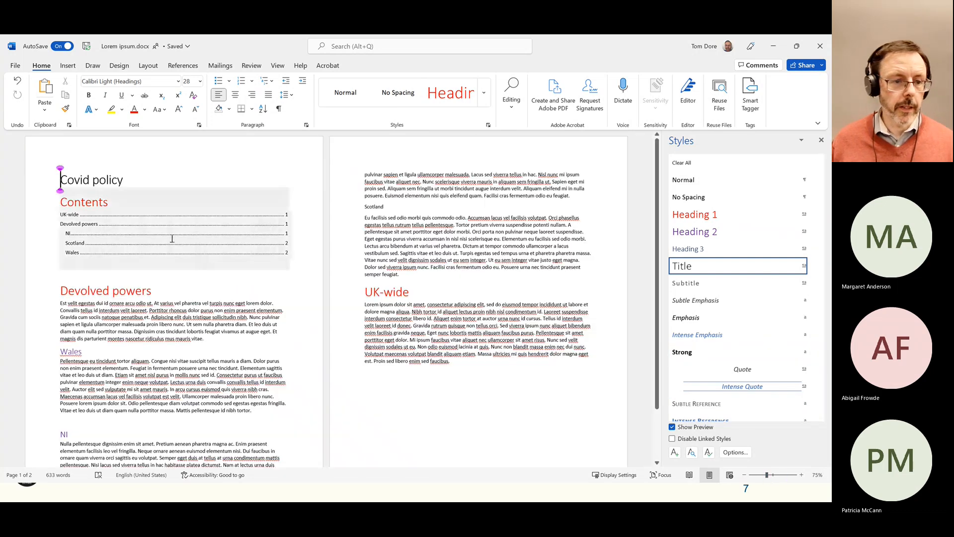
left_click(172, 239)
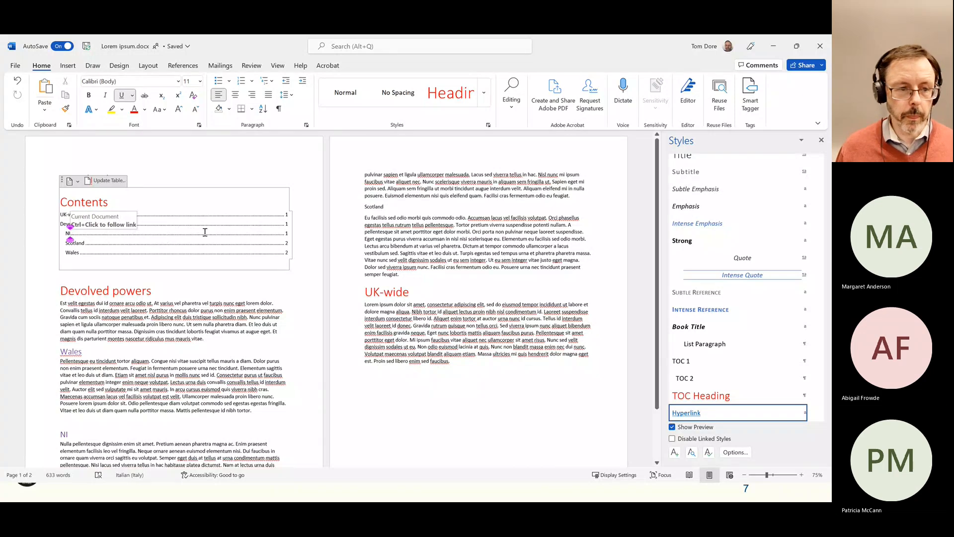
left_click(111, 180)
left_click(390, 263)
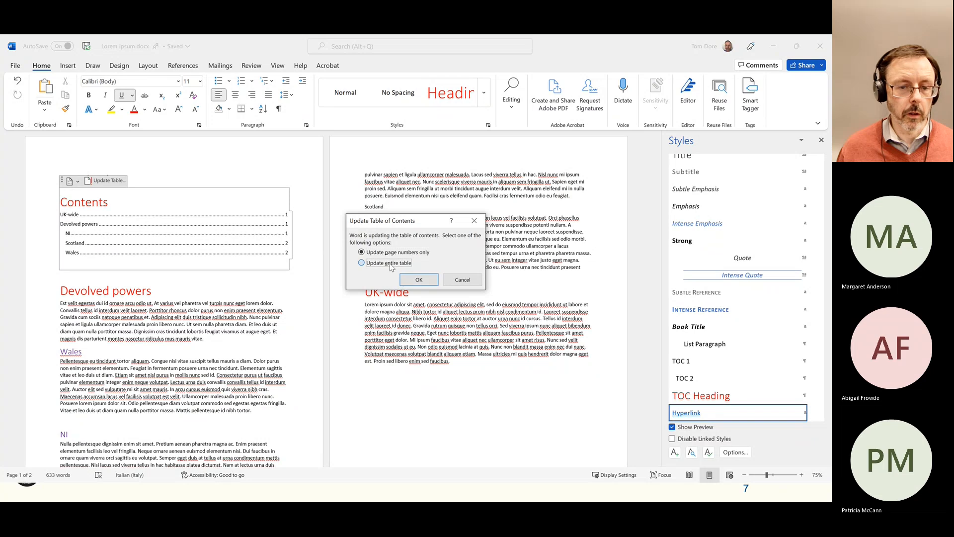
left_click(418, 280)
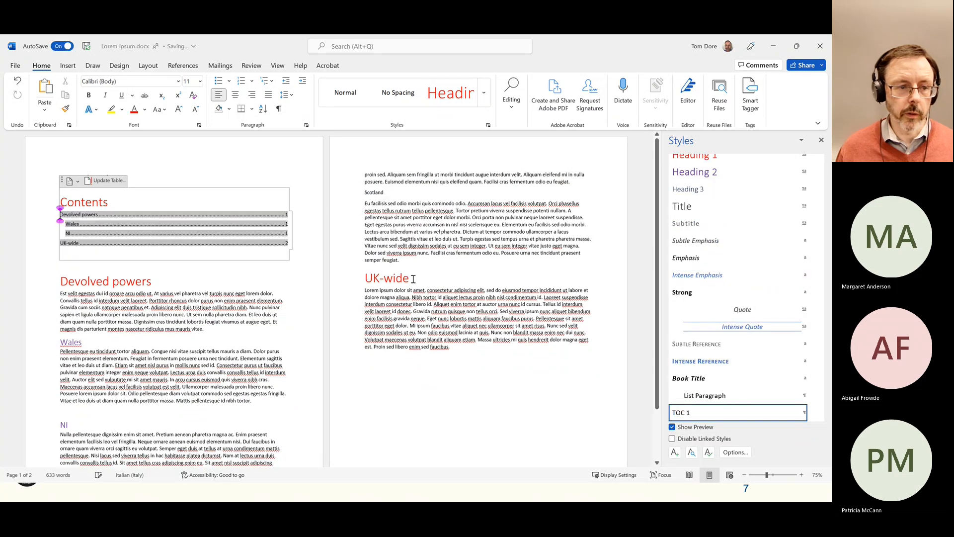
left_click(308, 268)
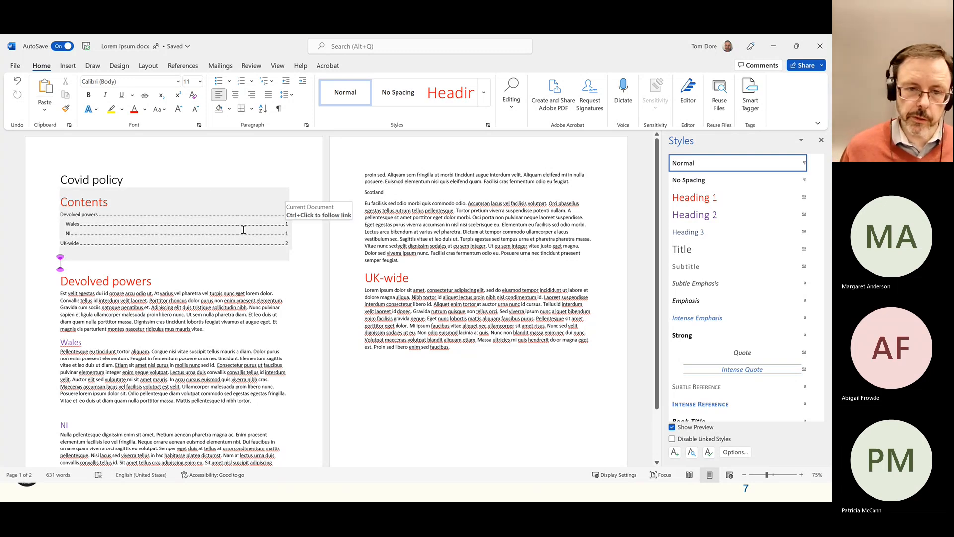
- Apply the Heading 2 style to the "Scotland" line on the second page
left_click(342, 194)
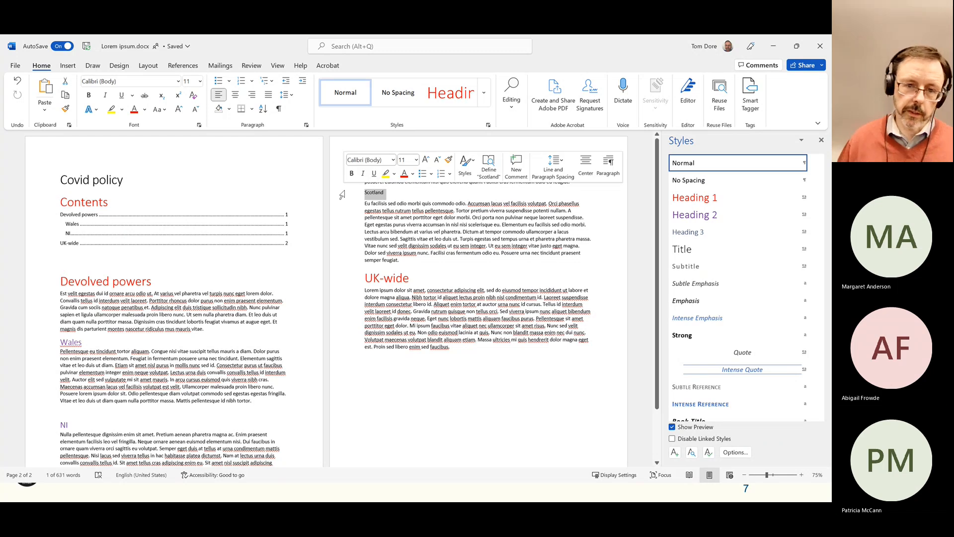
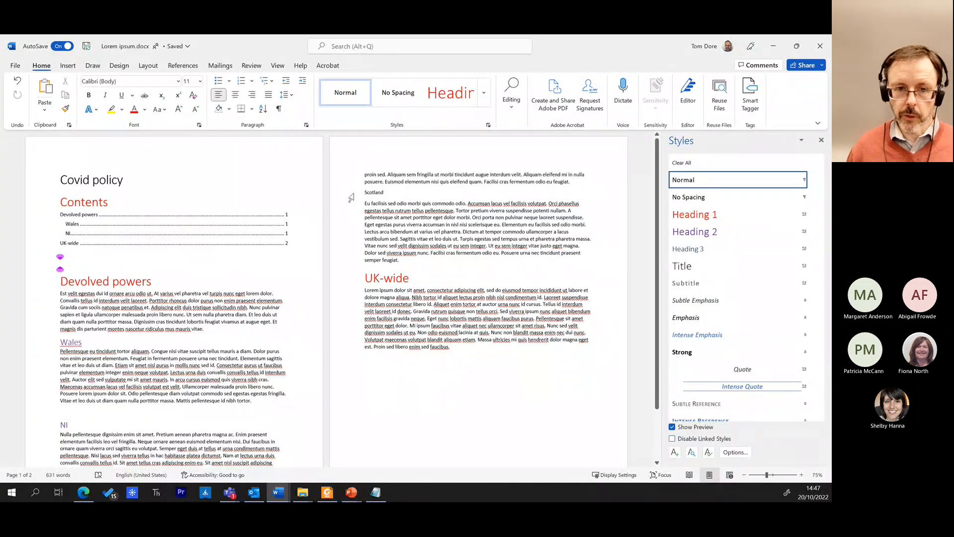
left_click(351, 198)
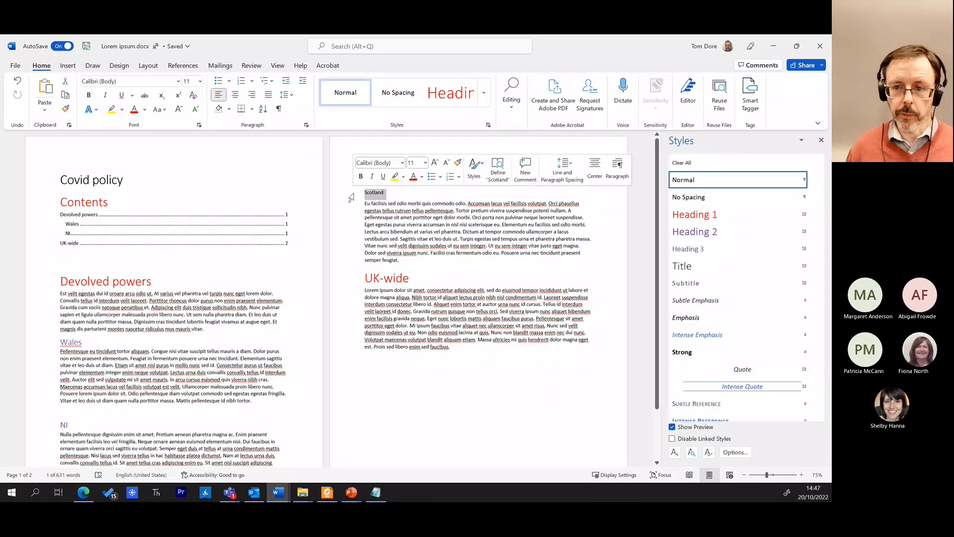
left_click(700, 234)
left_click(525, 218)
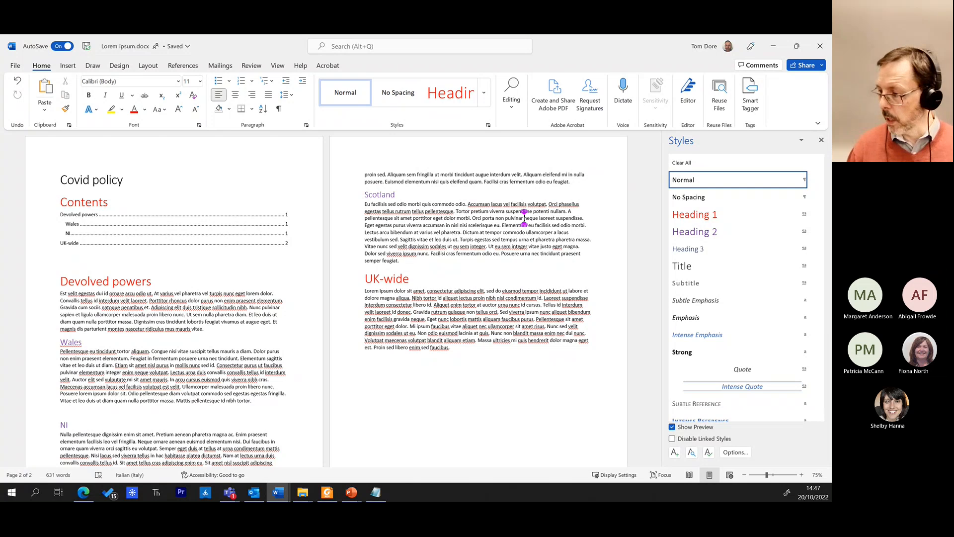
- Switch to the Outlook meeting "Document Structure to Avoid Accessibility Errors", start a blank appointment and close it again
key("alt+Tab")
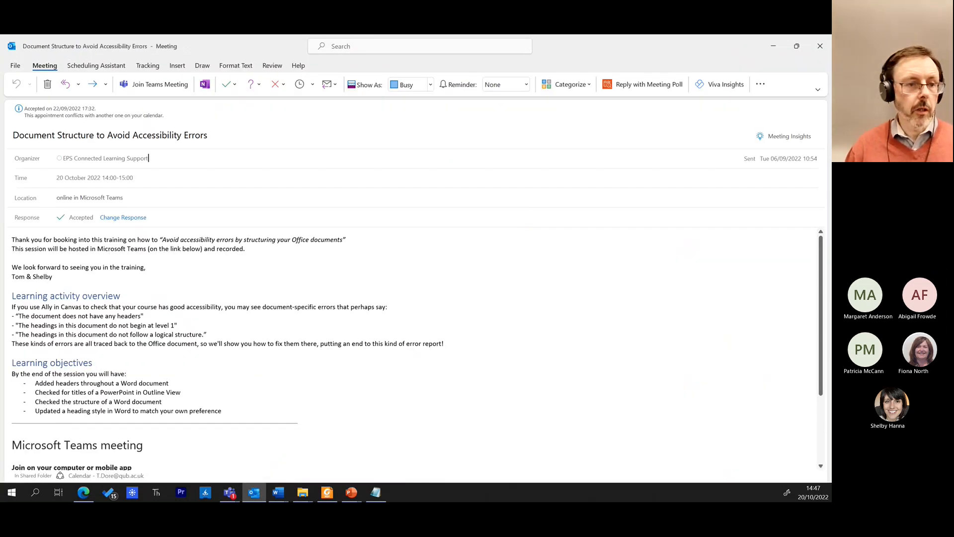
key("ctrl+n")
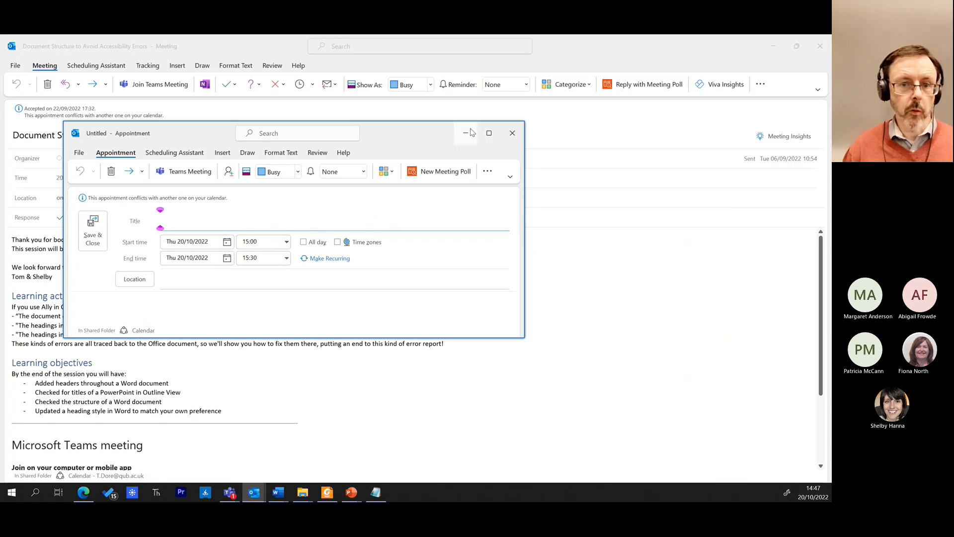
left_click(512, 133)
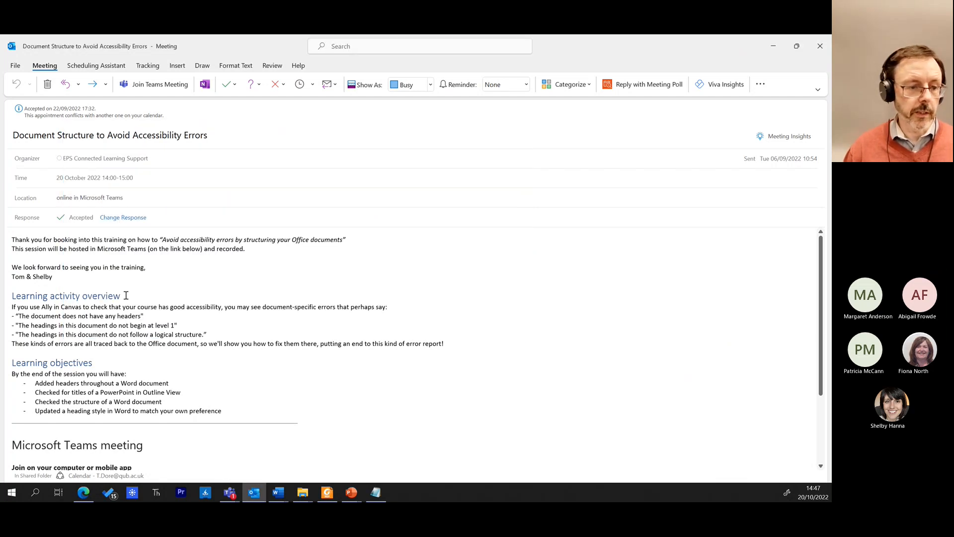
- Try Heading 2 and Heading 3 on "Learning activity overview" in the meeting text and restore it to Heading 1
left_click(129, 298)
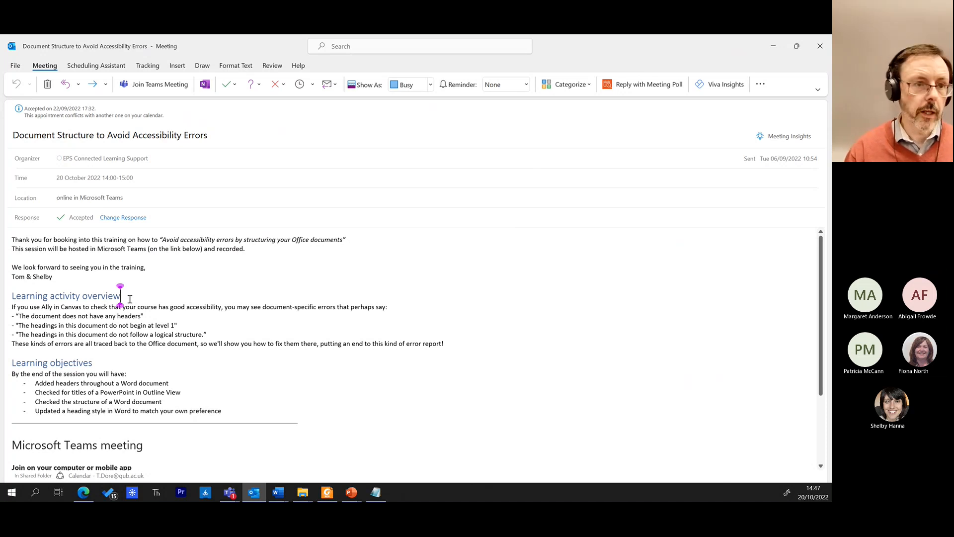
key("ctrl+alt+2")
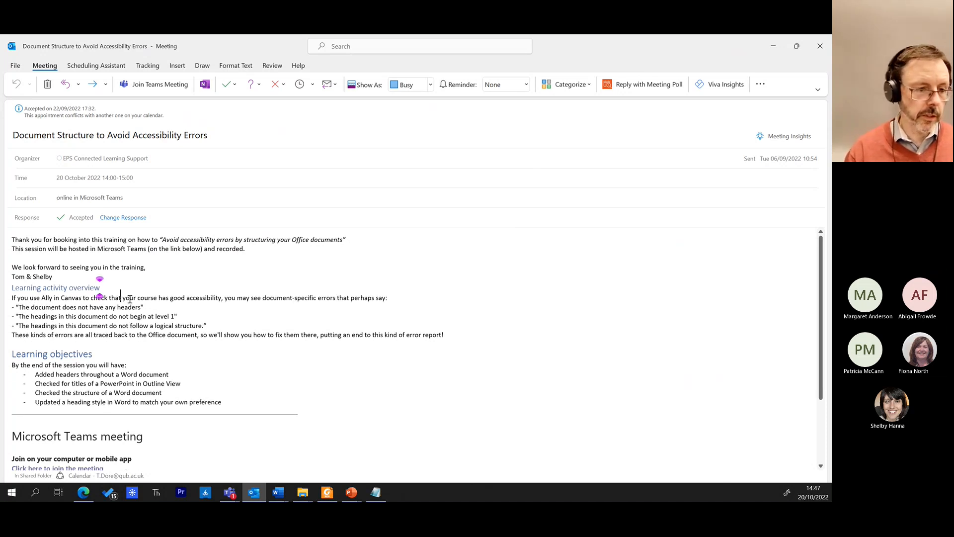
key("ctrl+alt+3")
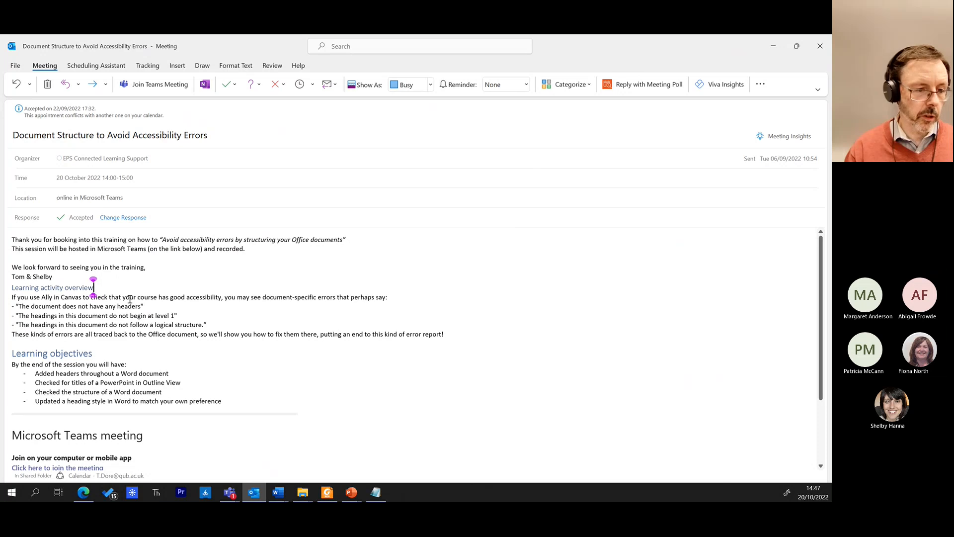
key("ctrl+alt+1")
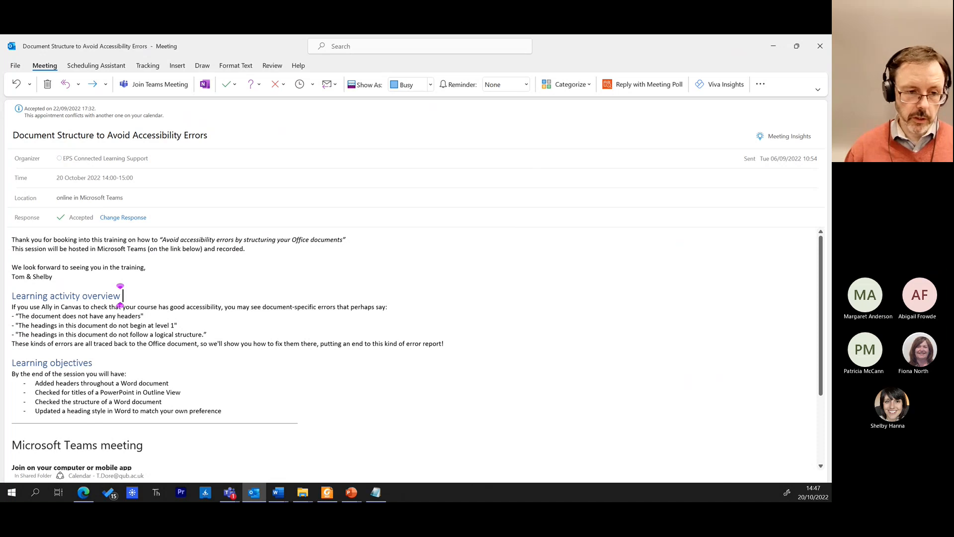
- Append "(Ctrl Alt 1)" to the "Learning activity overview" heading in the meeting text
type("(Ctrl")
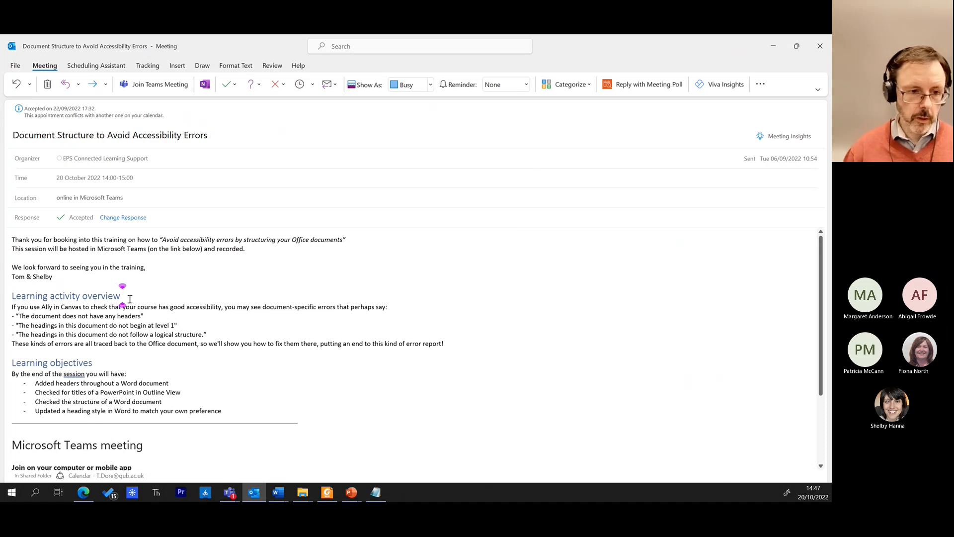
type(" Alt ")
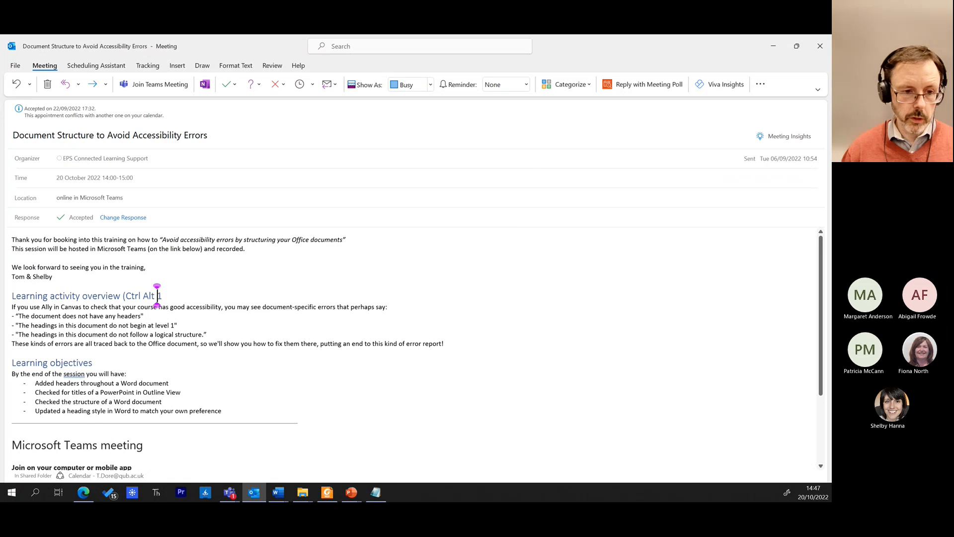
type("1)")
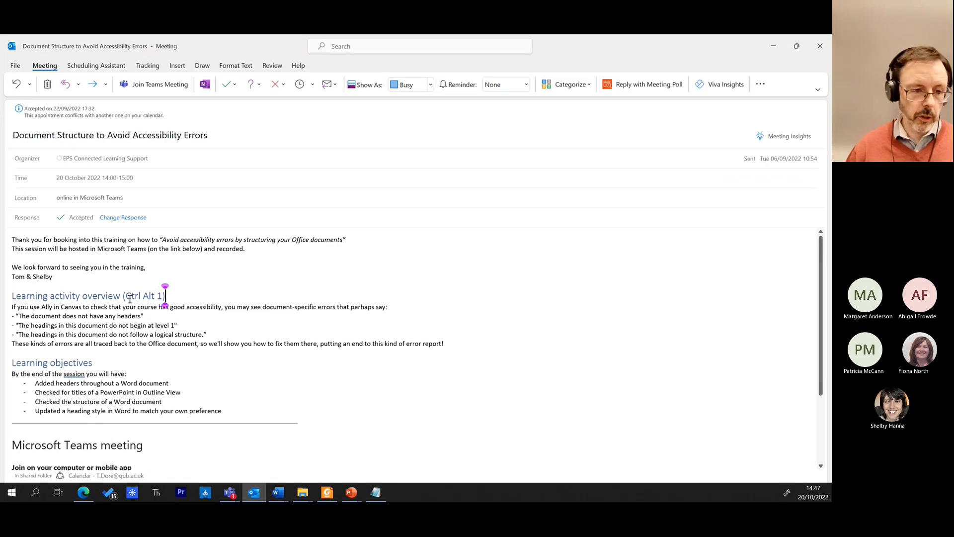
- Append "(Ctrl Alt 2)" to the "Learning objectives" heading in the meeting text
key("Down")
key("Down")
key("Down")
key("Down")
key("Down")
key("Down")
type("(C")
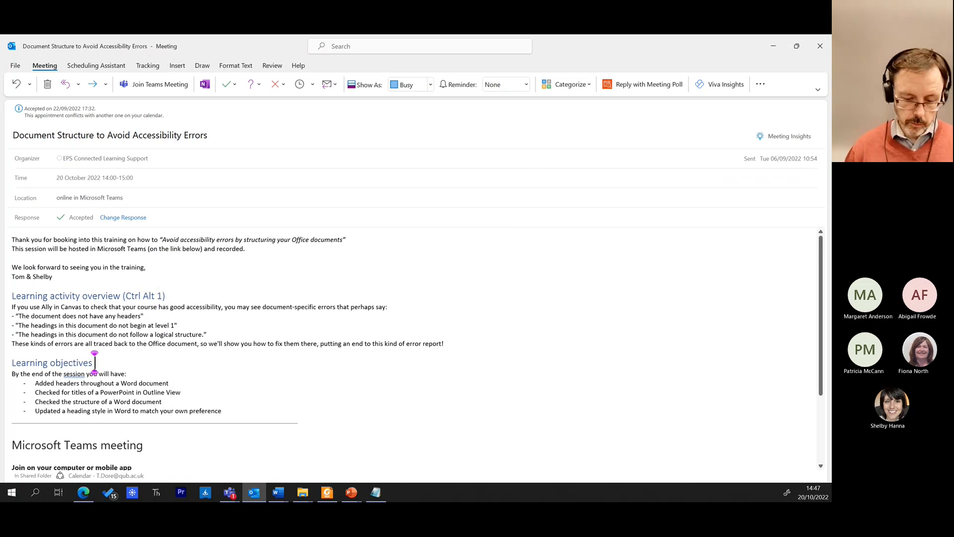
type("t")
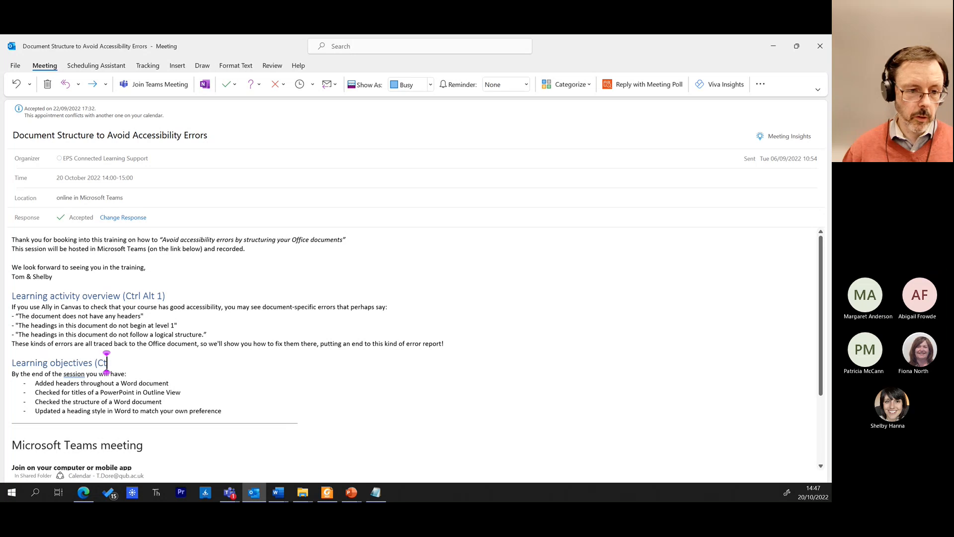
type("rl Alt 2)")
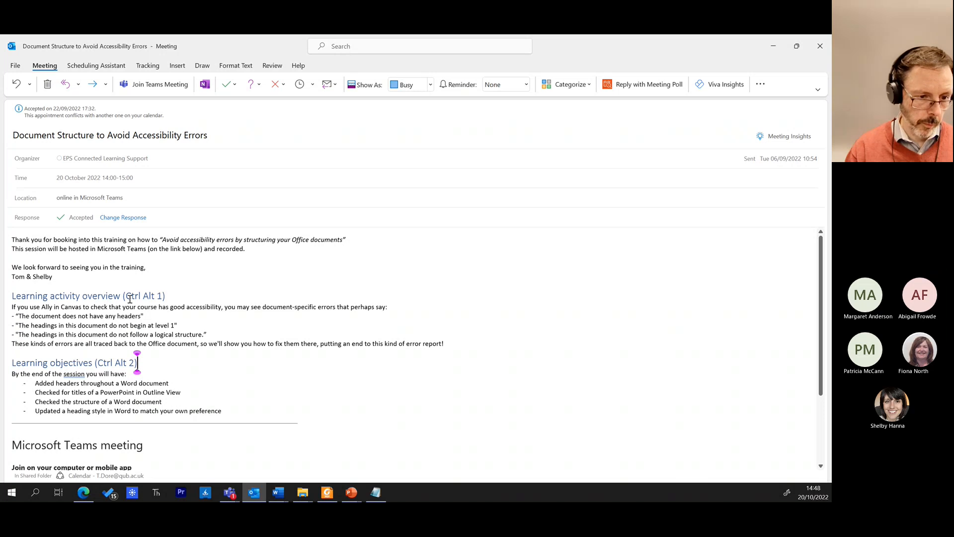
- Switch the "Learning objectives" line to Heading 2, return it to Heading 1, and finally apply the Heading 2 style
key("ctrl+alt+2")
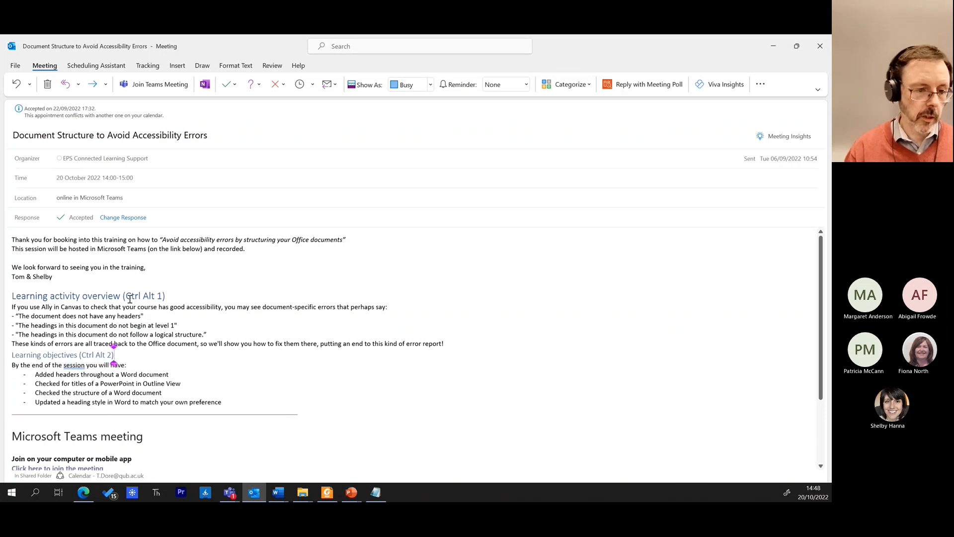
key("ctrl+alt+1")
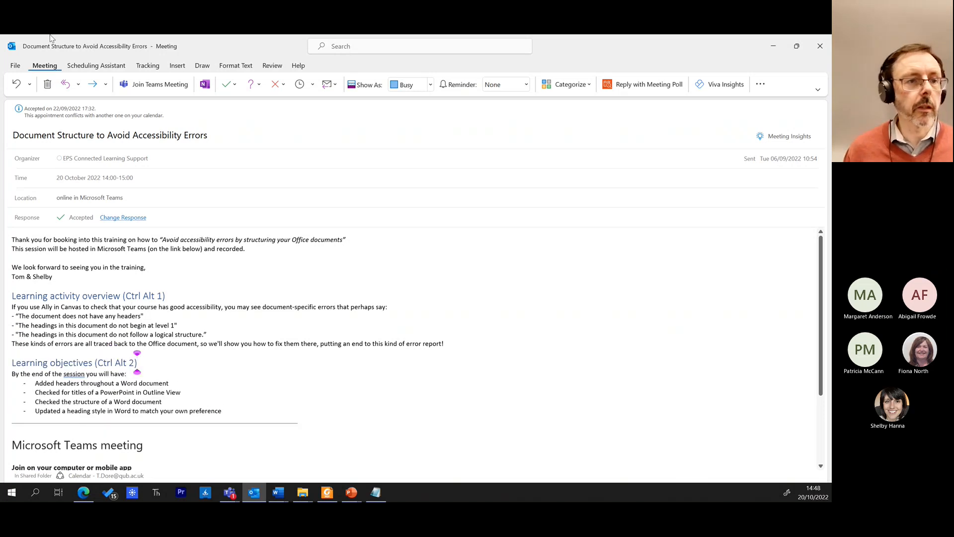
left_click(237, 66)
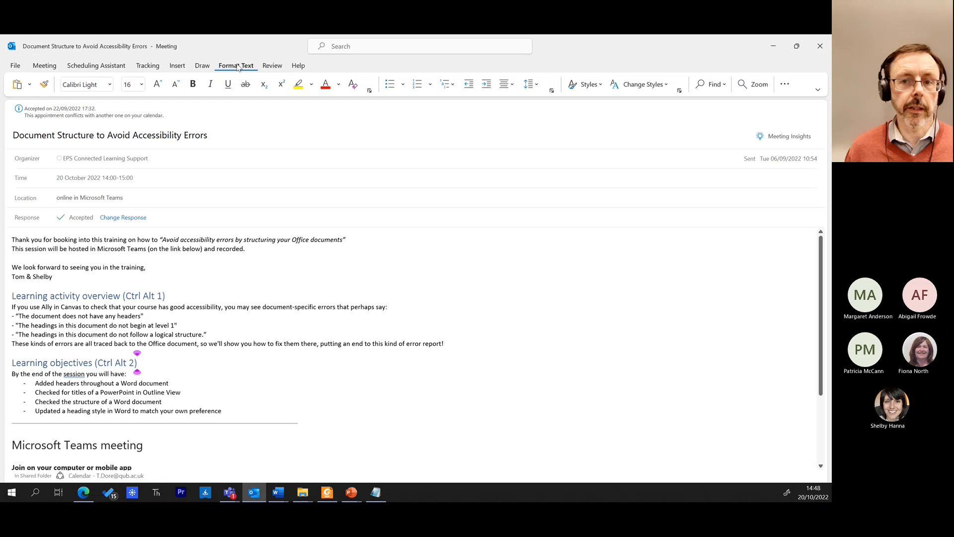
left_click(601, 85)
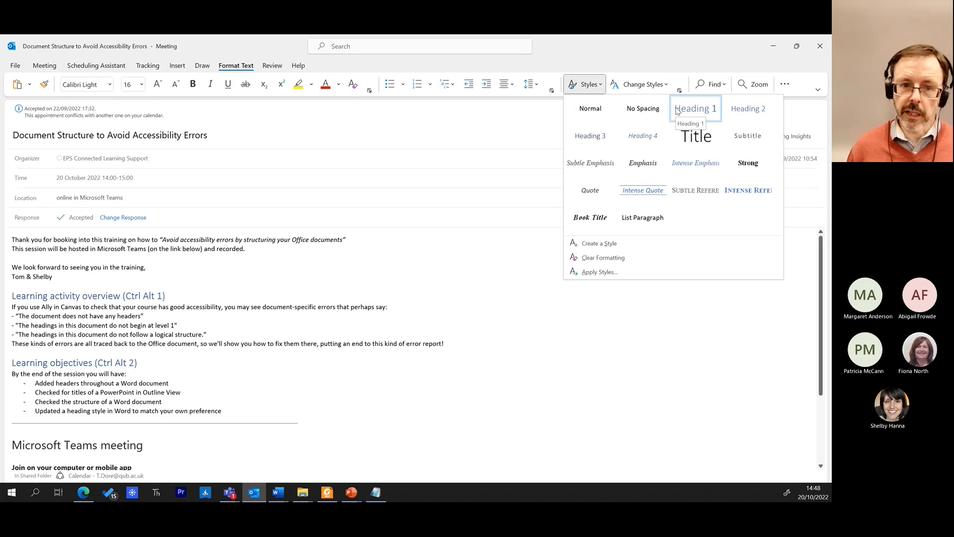
left_click(741, 111)
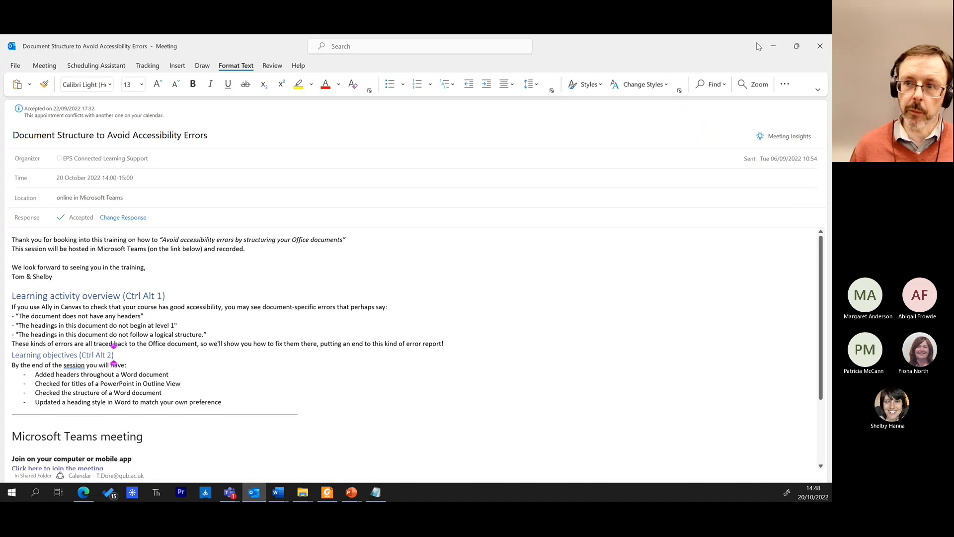
- Switch back to the Lorem ipsum document in Word and add an empty paragraph after the UK-wide text
left_click(773, 46)
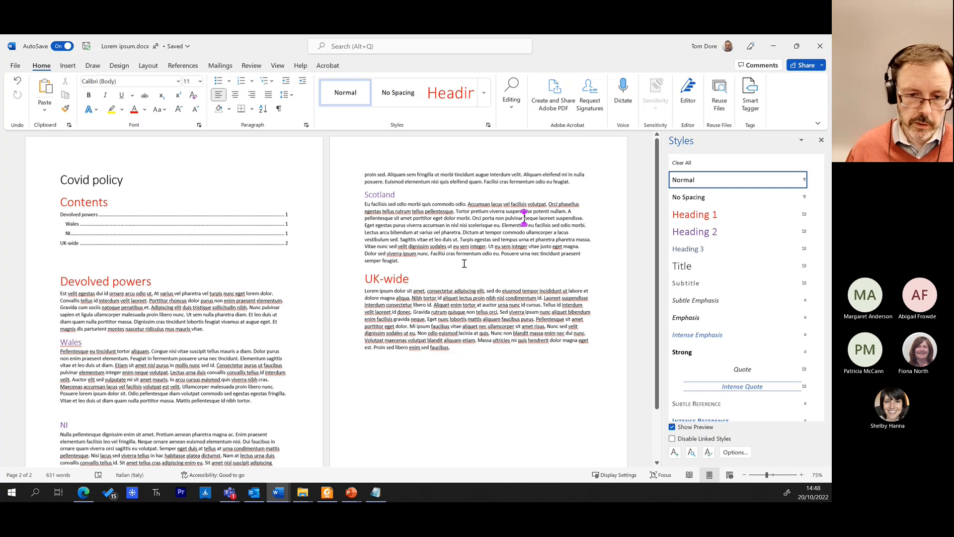
left_click(483, 363)
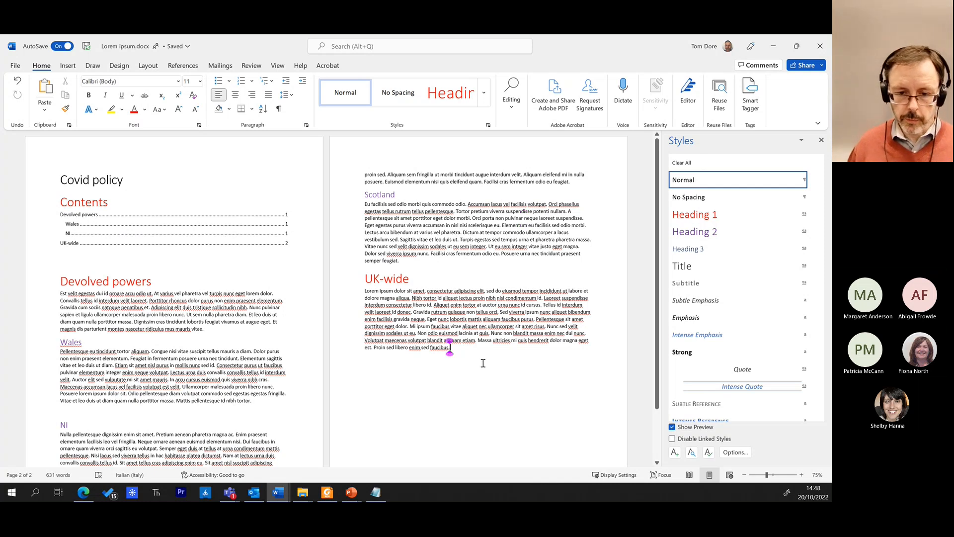
key("Return")
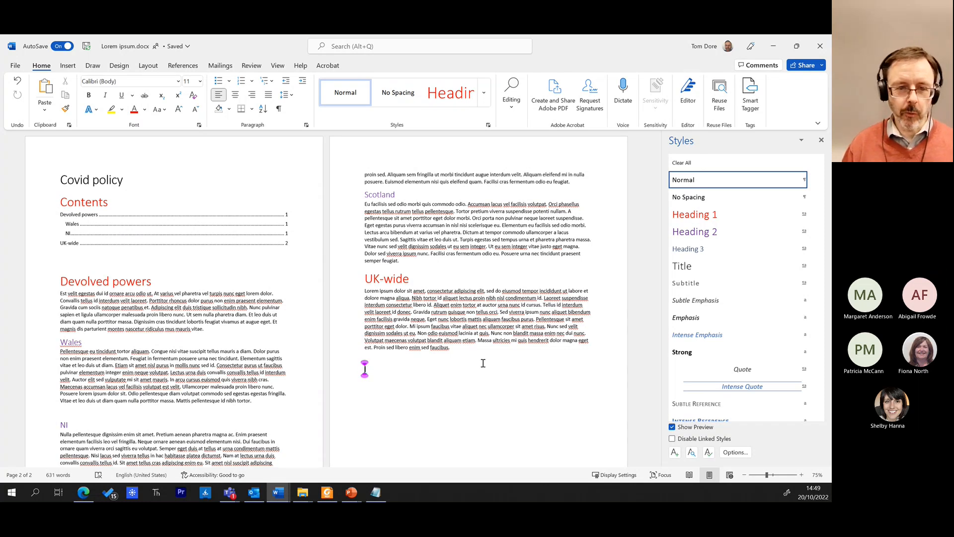
- Add a "London" line after the Scotland section's text and apply the Heading 2 style to it
left_click(432, 264)
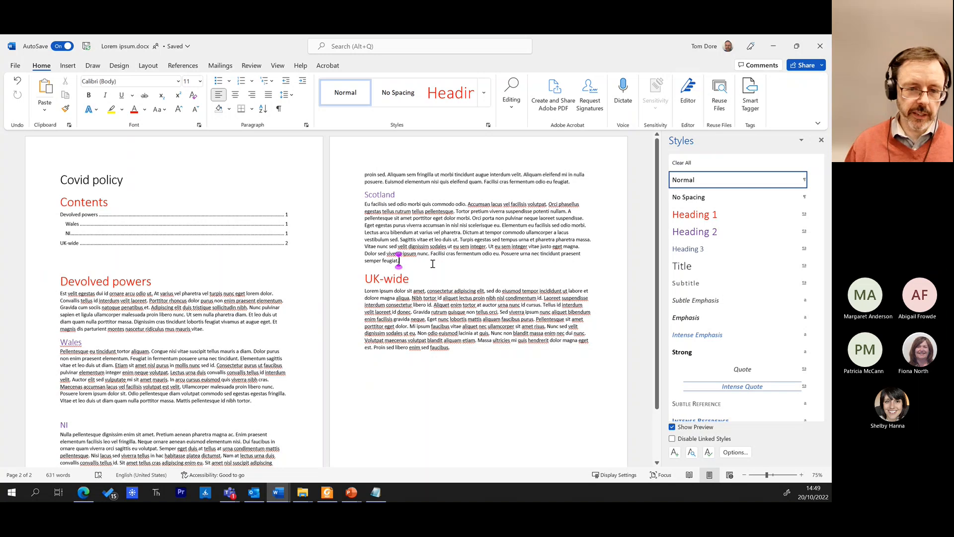
key("Return")
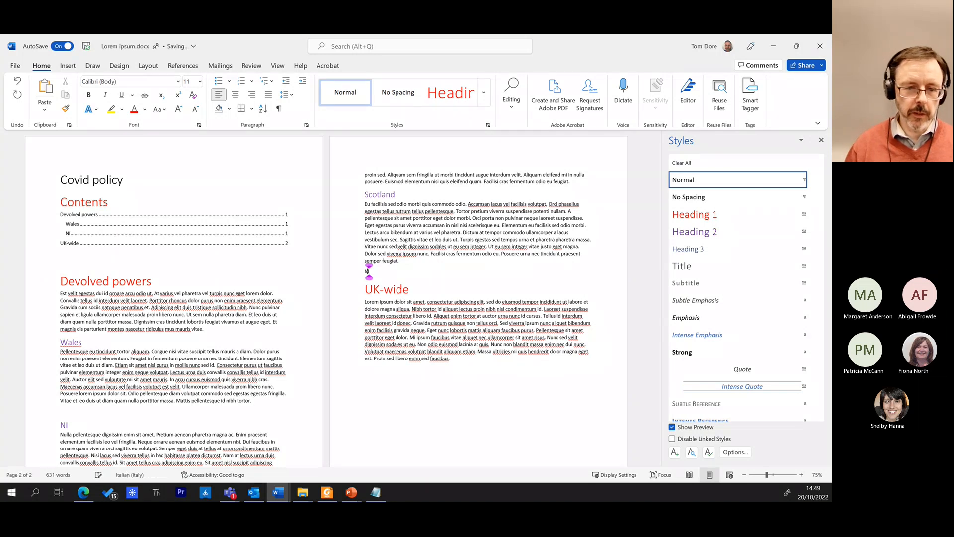
type("London")
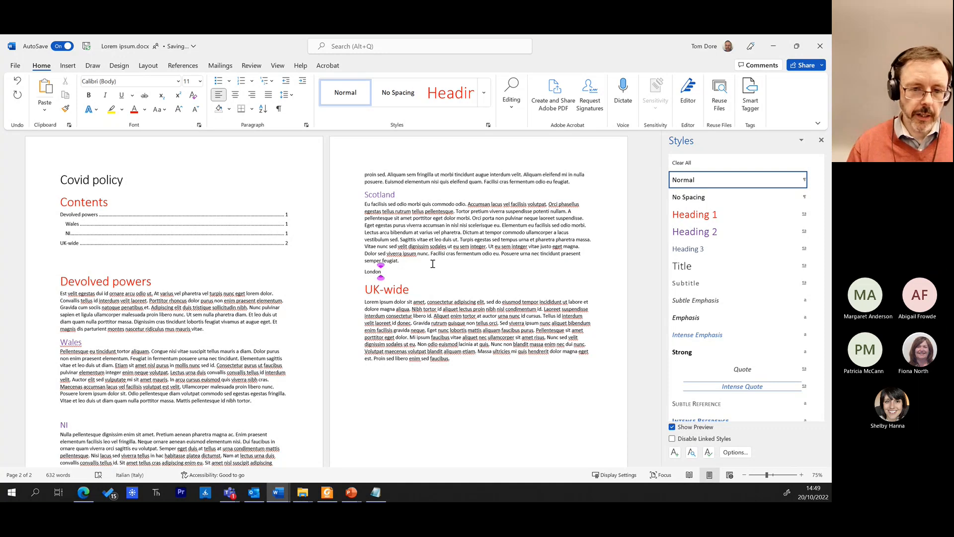
key("ctrl+alt+2")
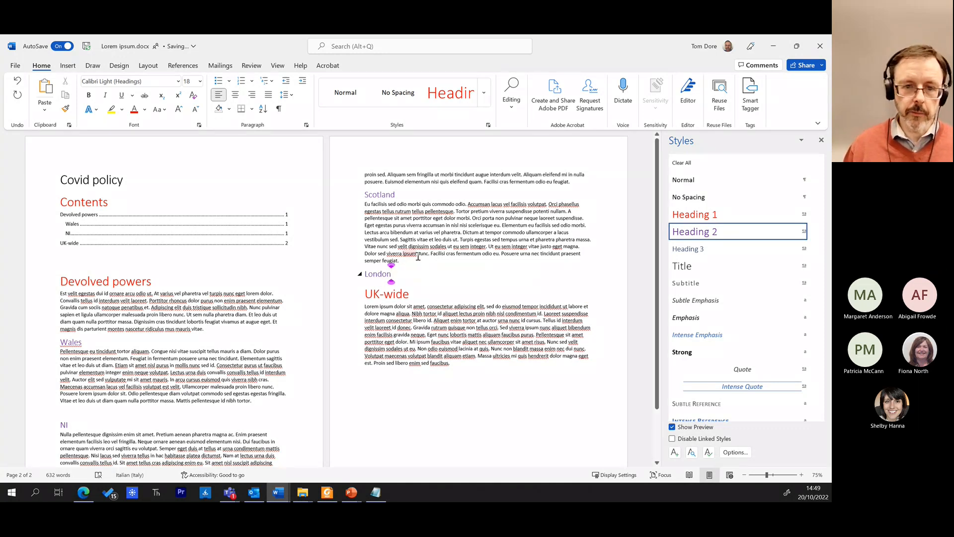
- Copy the opening sentences of the Scotland section into a new body paragraph below the London heading
key("Return")
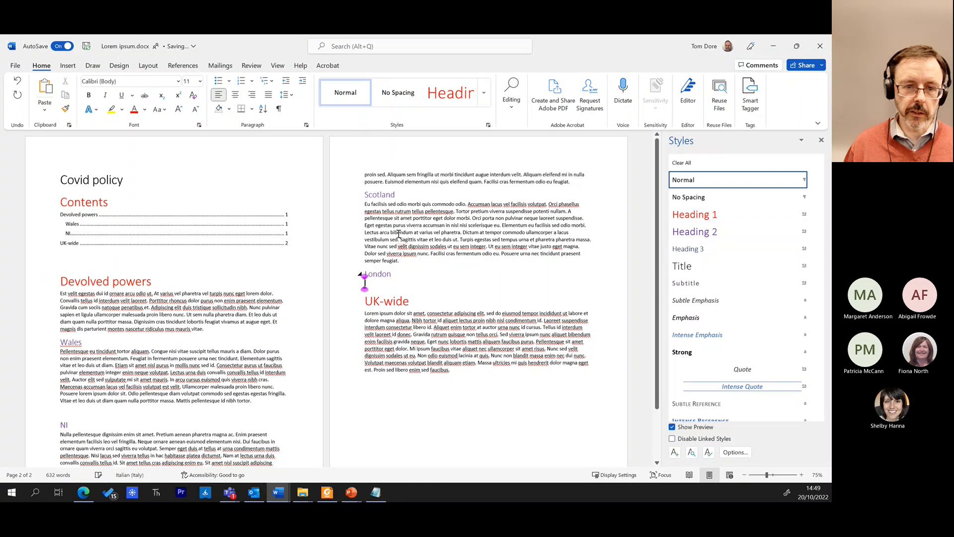
left_click_drag(426, 219, 343, 212)
key("ctrl+c")
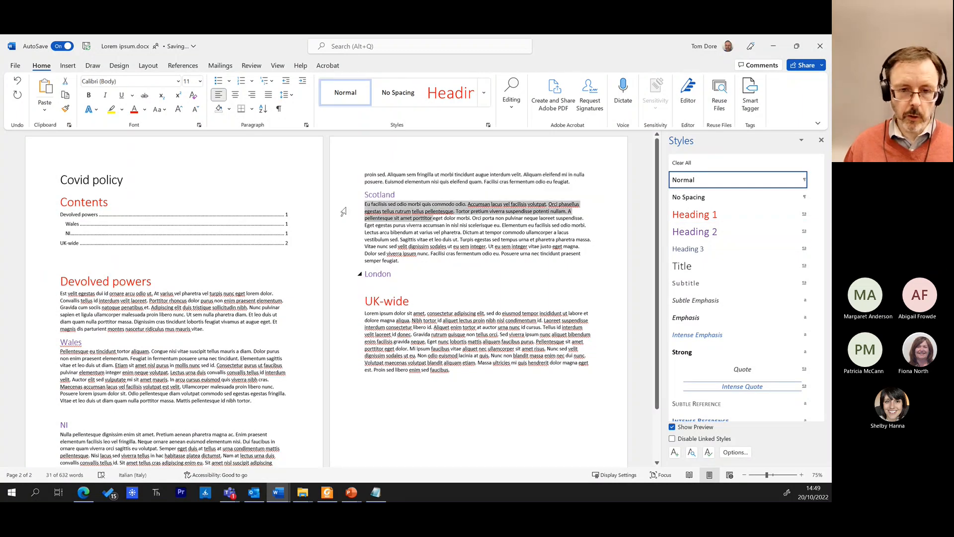
key("Down")
key("Down")
key("Down")
key("Down")
key("Down")
key("Down")
key("Down")
key("Return")
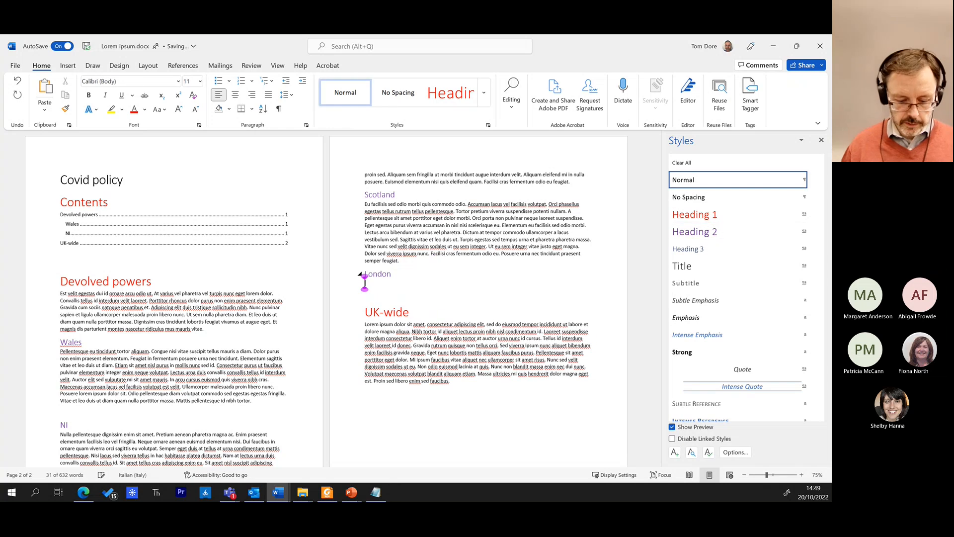
key("ctrl+v")
- Update the entire table of contents to include the new headings and return to the "Covid policy" title
left_click(204, 231)
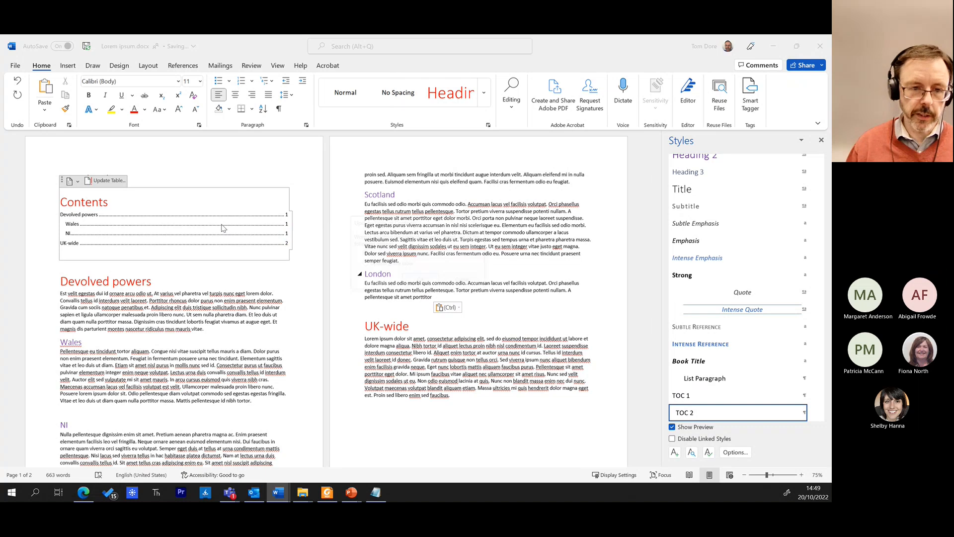
key("F9")
key("Down")
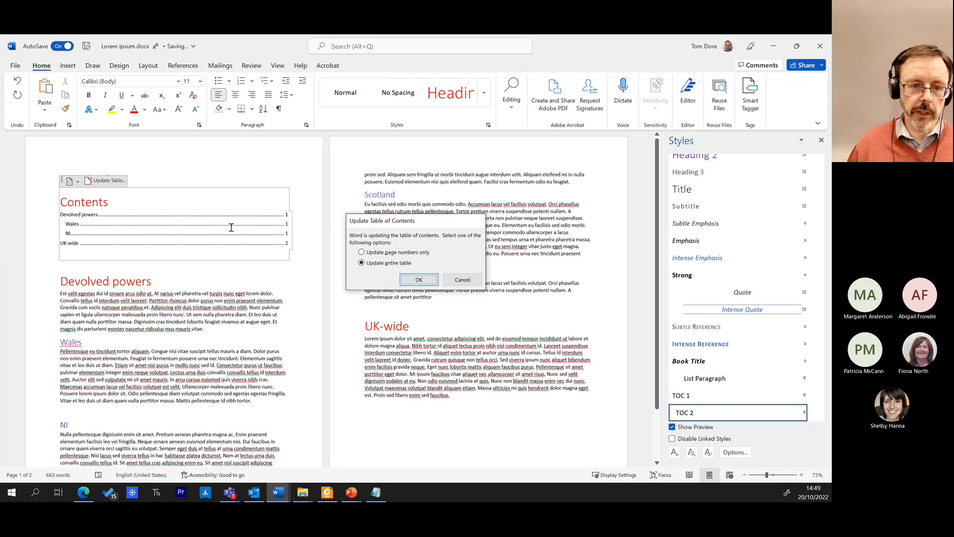
key("Return")
left_click(231, 177)
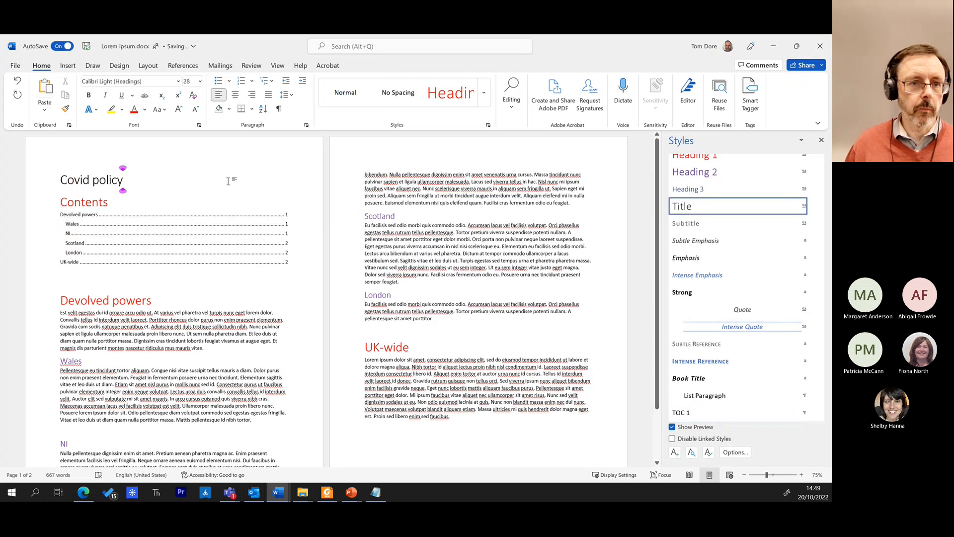
- Show the Navigation pane with the document's headings
left_click(279, 66)
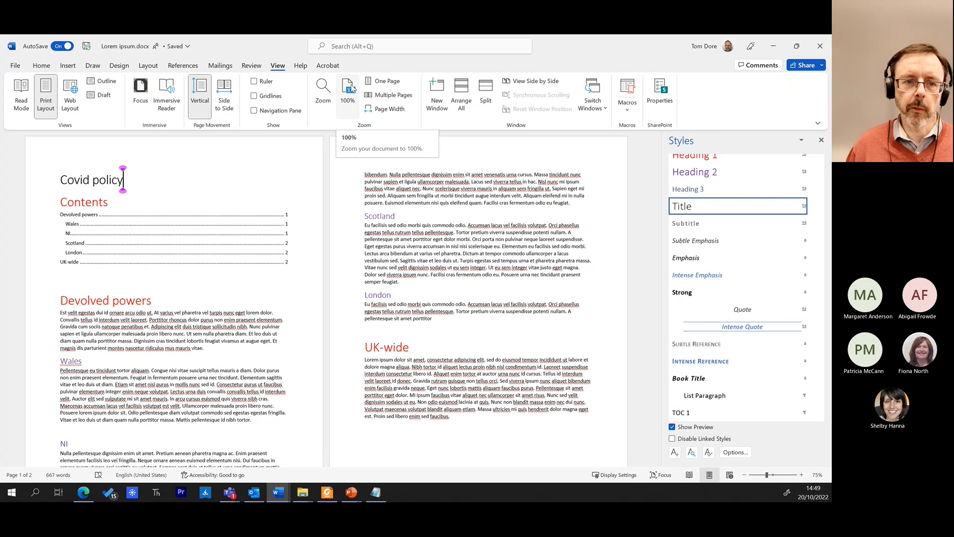
left_click(287, 114)
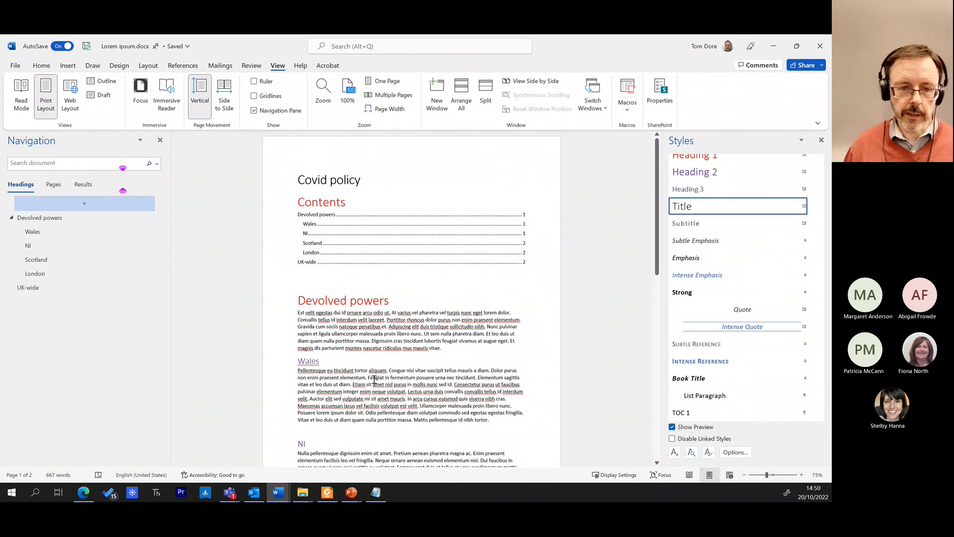
- Clear the heading formatting from the "London" line on the second page
scroll(374, 380, "down", 5)
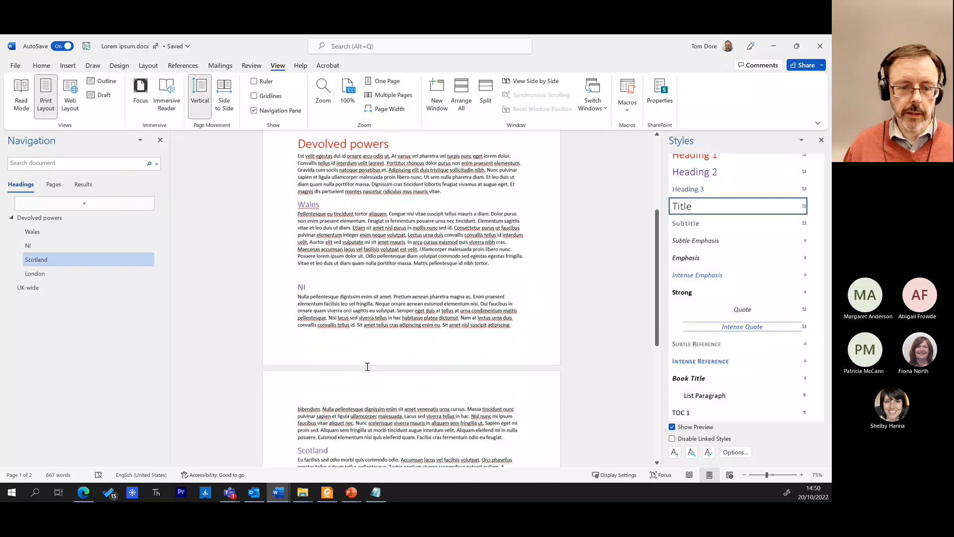
scroll(367, 366, "down", 6)
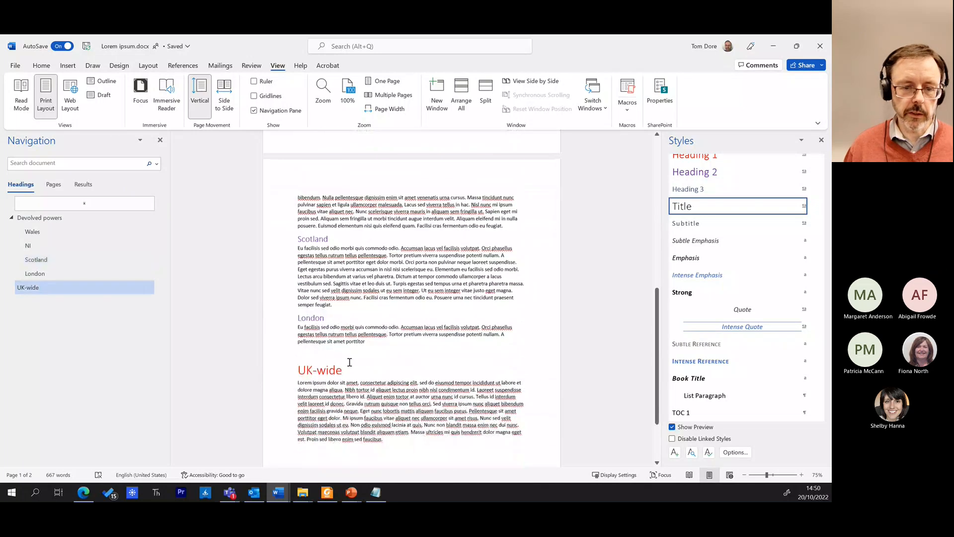
left_click(338, 317)
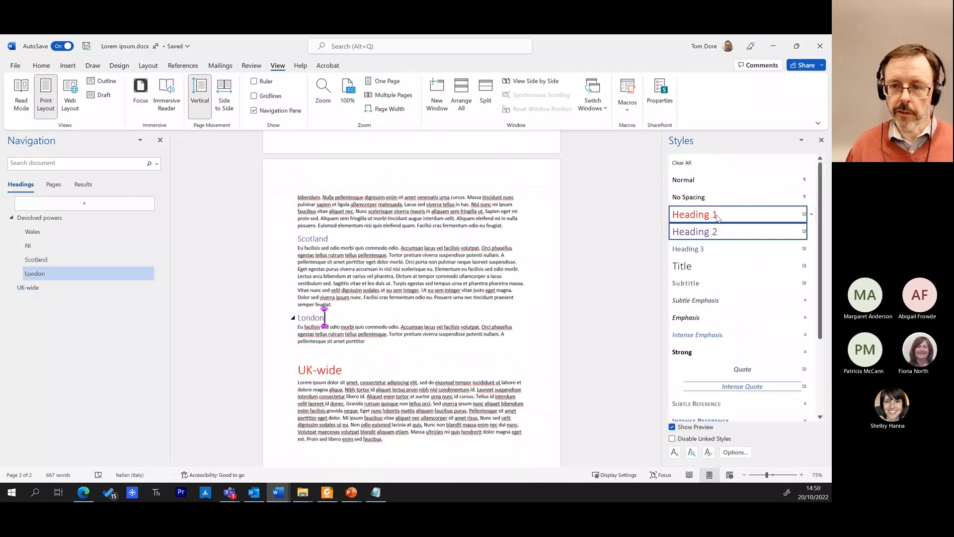
left_click(684, 165)
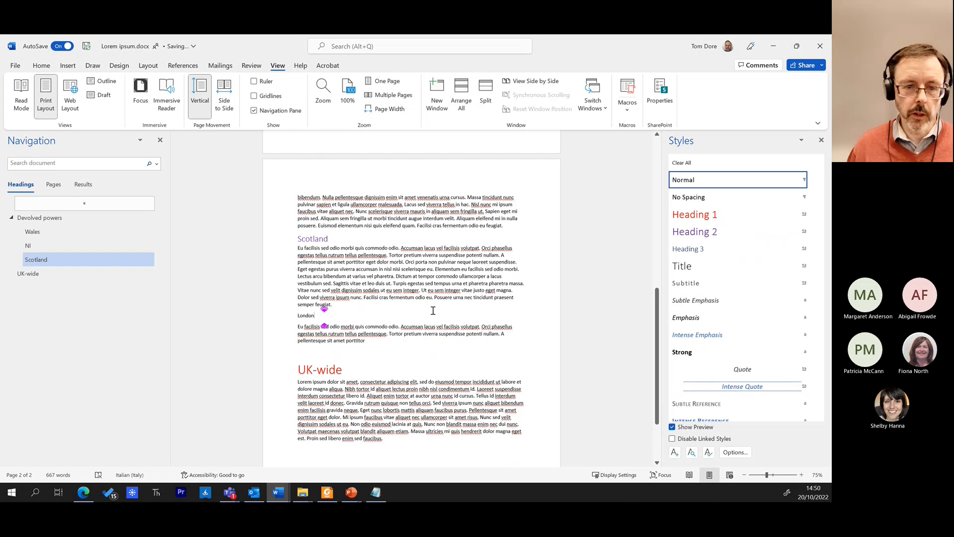
- Update the entire table of contents again to reflect the cleared "London" heading
scroll(433, 310, "up", 15)
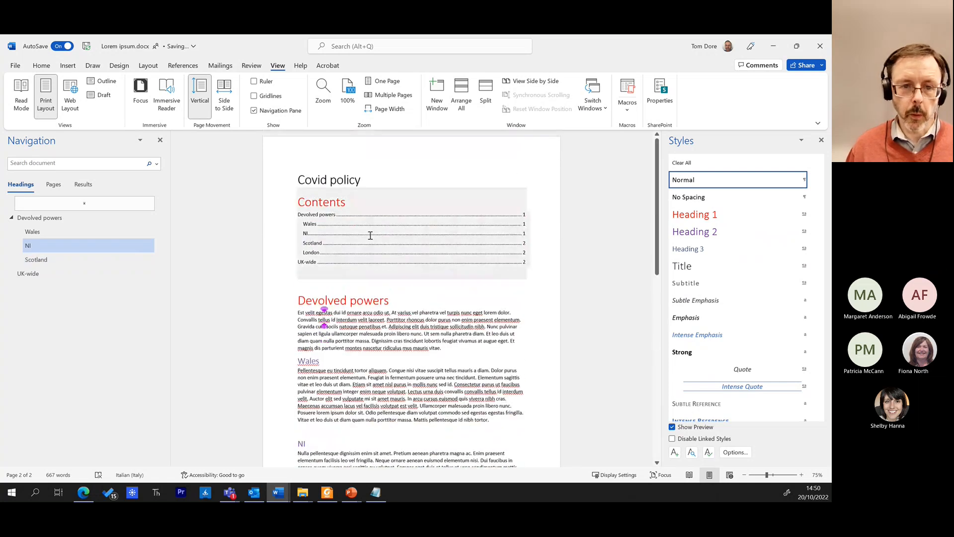
left_click(369, 247)
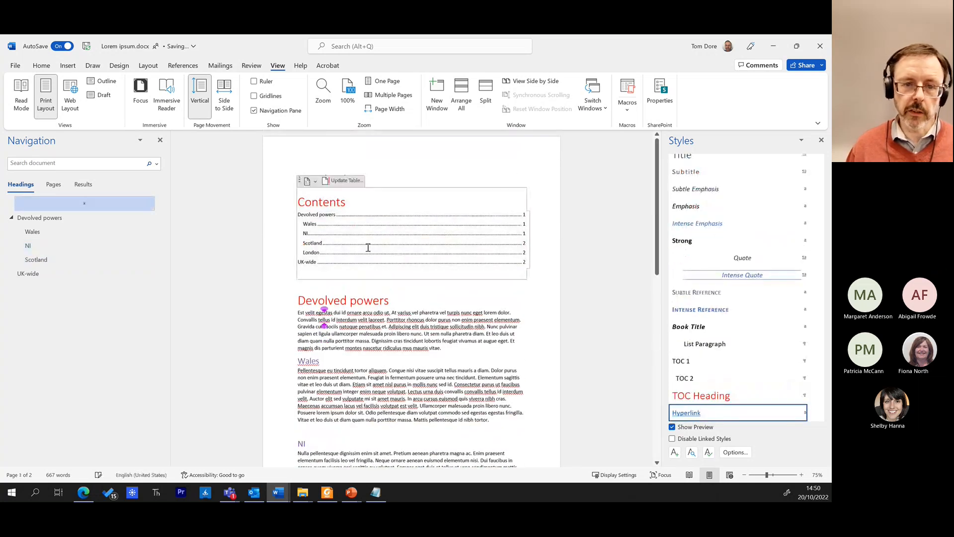
left_click(346, 181)
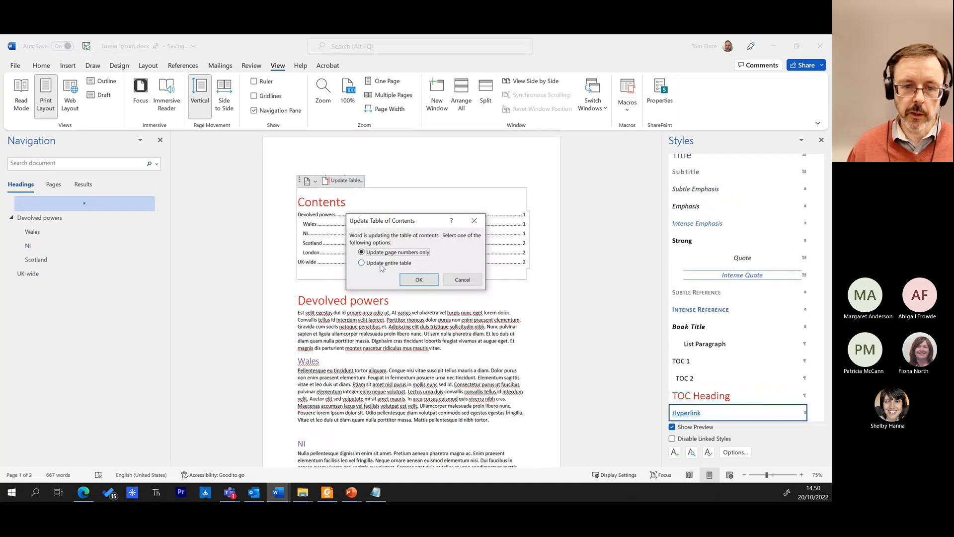
left_click(382, 263)
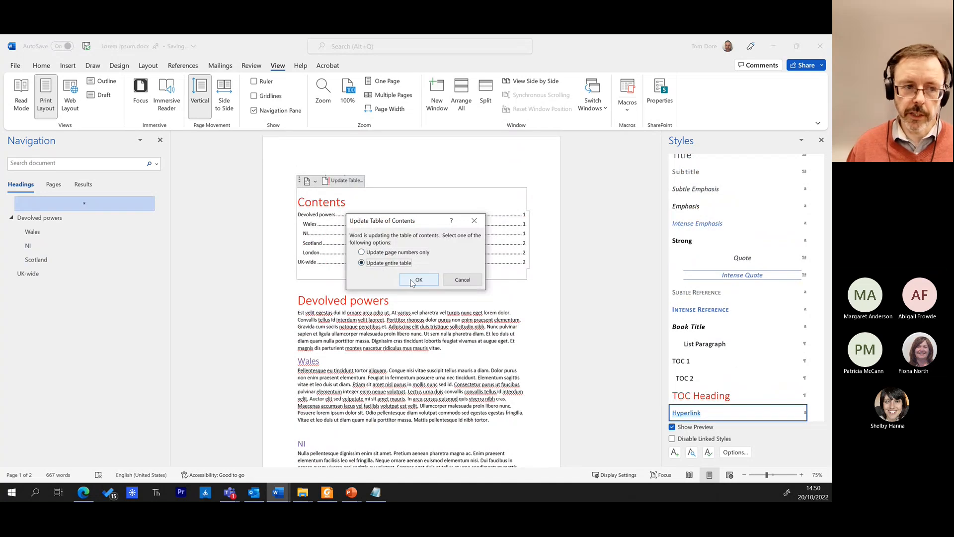
left_click(411, 281)
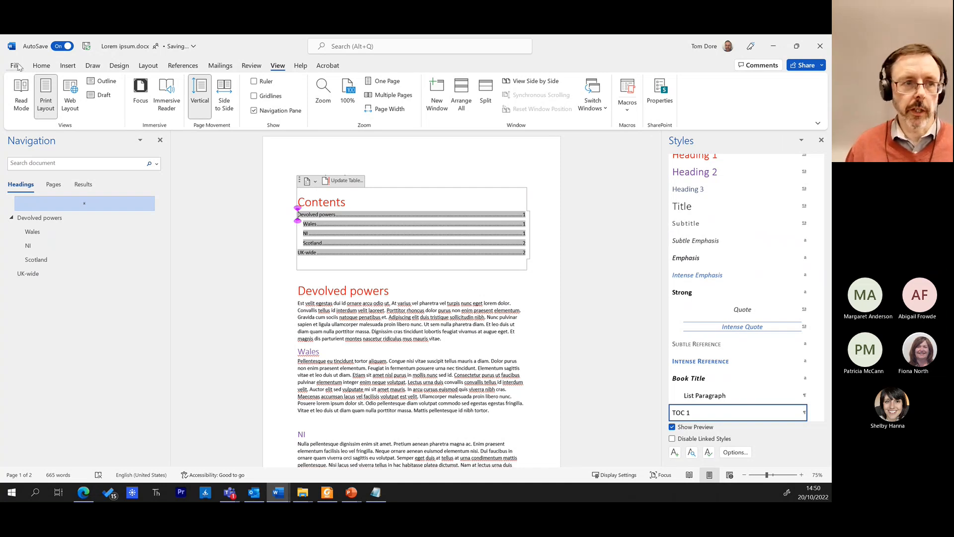
- Browse the quick styles gallery, and close and reopen the Styles pane
left_click(42, 67)
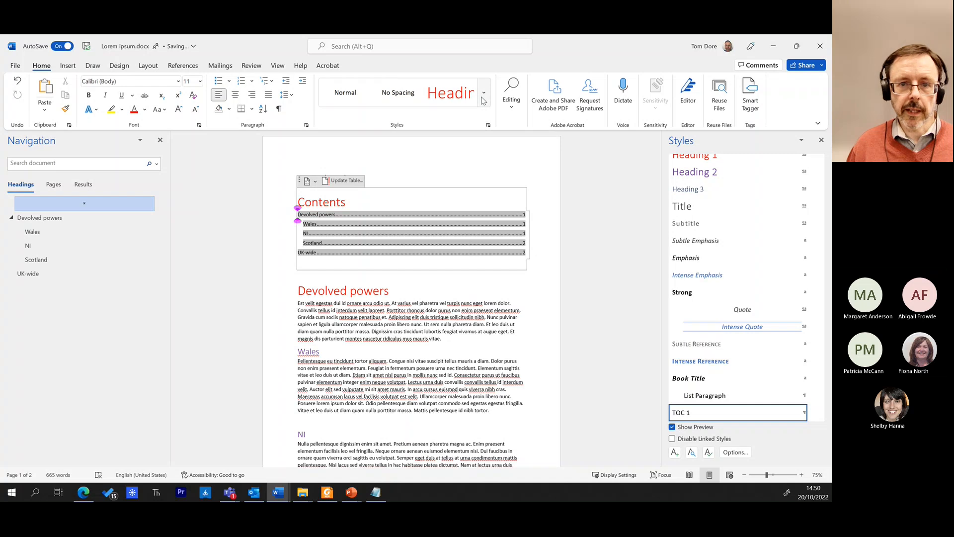
left_click(484, 101)
left_click(499, 66)
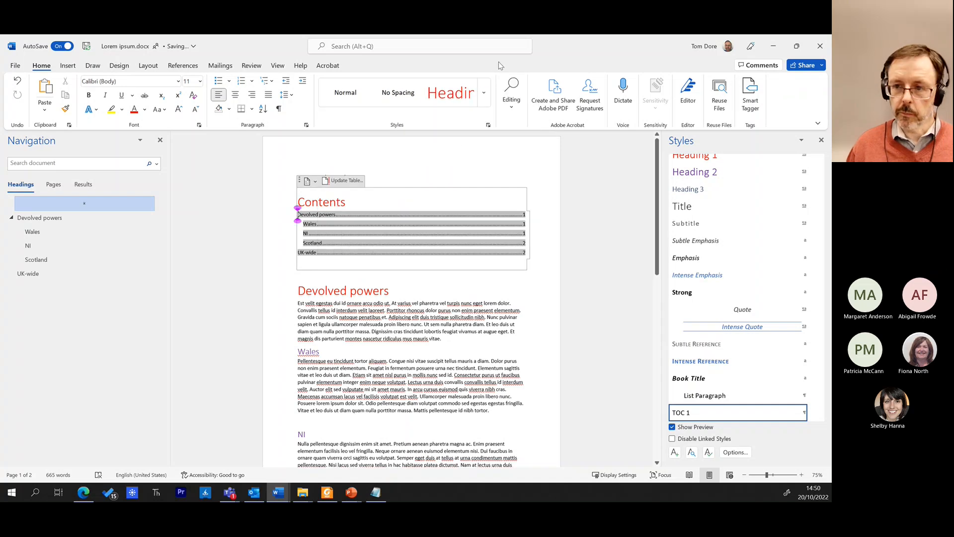
left_click(821, 141)
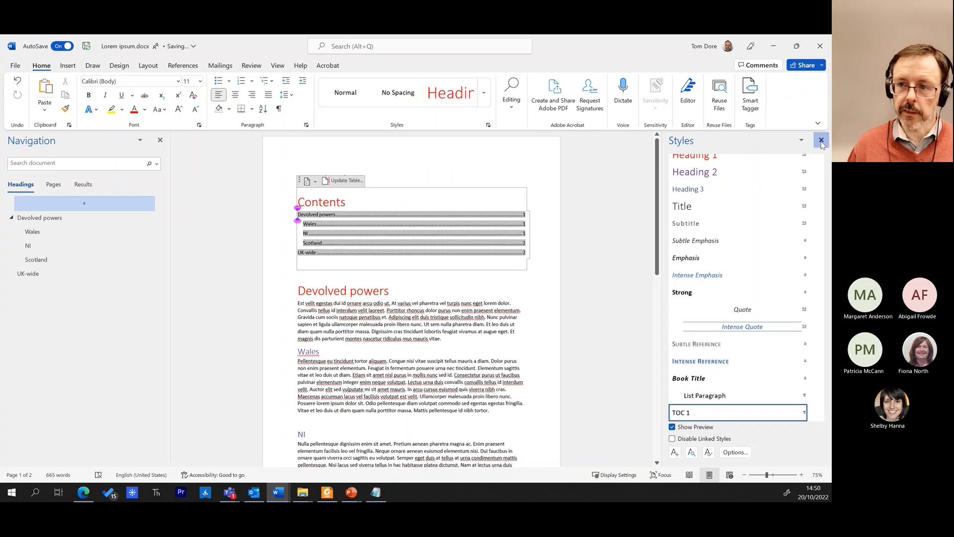
left_click(484, 100)
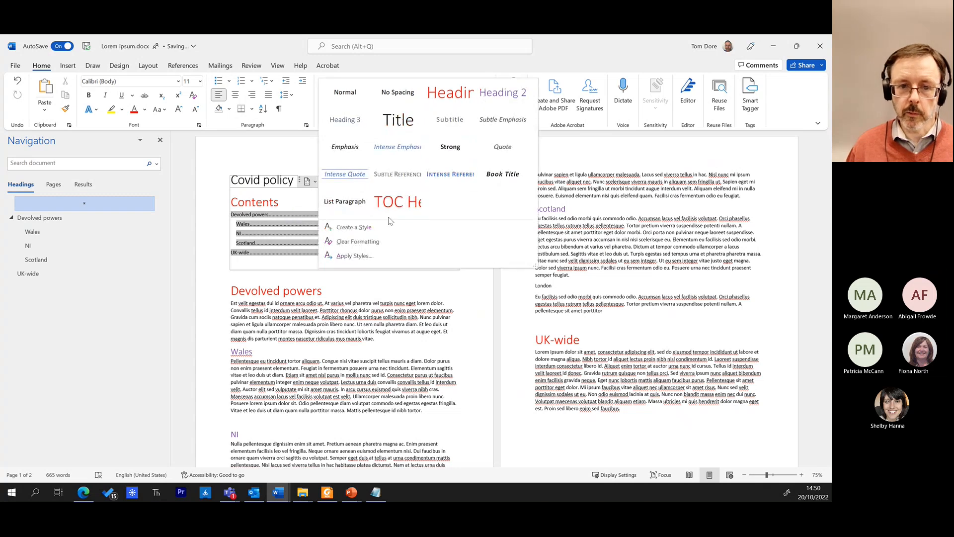
left_click(495, 68)
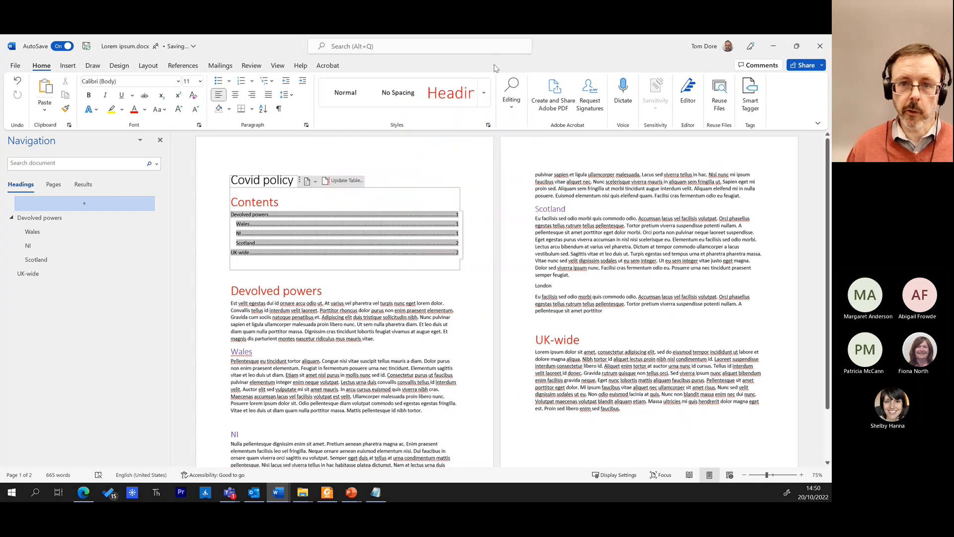
left_click(488, 125)
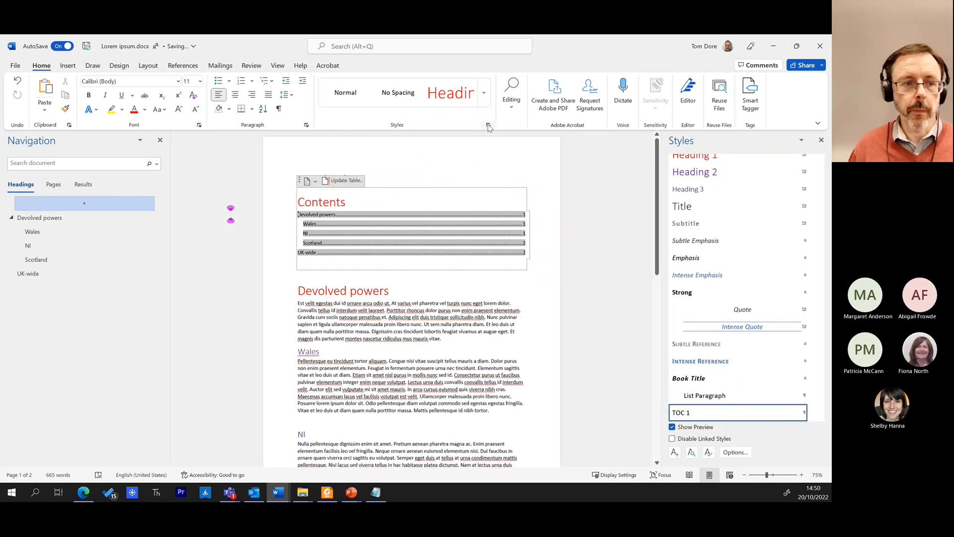
- Close the document's Navigation pane and show it again
left_click(160, 142)
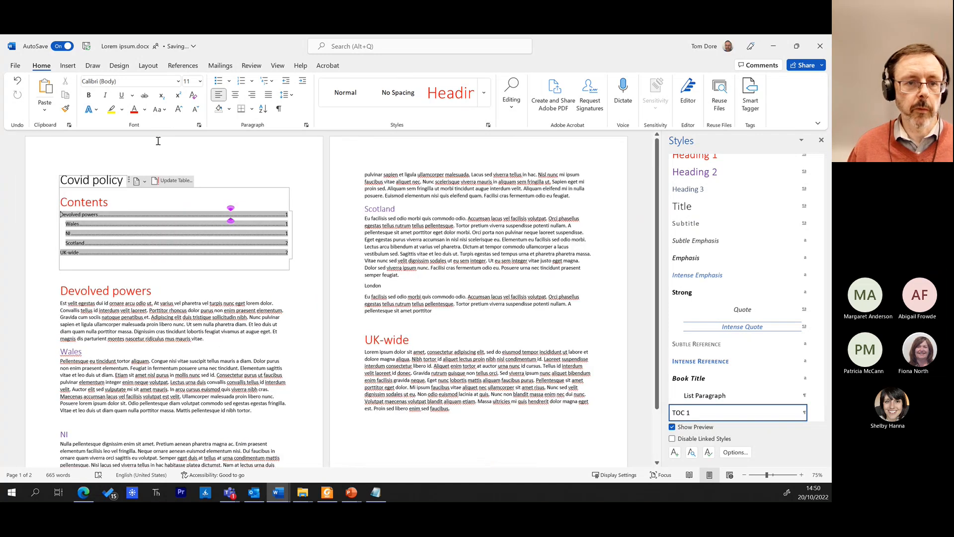
left_click(277, 65)
left_click(272, 110)
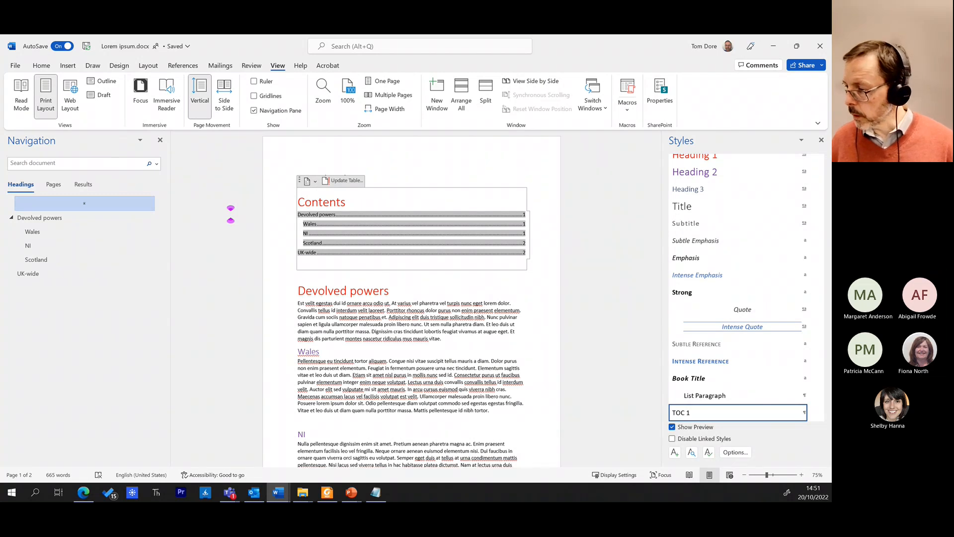
- Switch to the accessibility training presentation in PowerPoint, present slide 20 and open its linked video
key("alt+Tab")
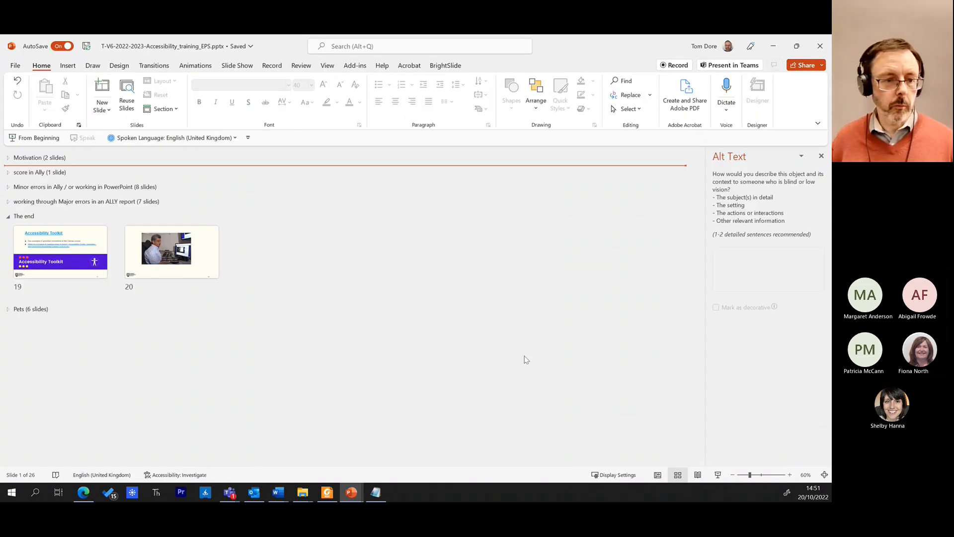
left_click(215, 254)
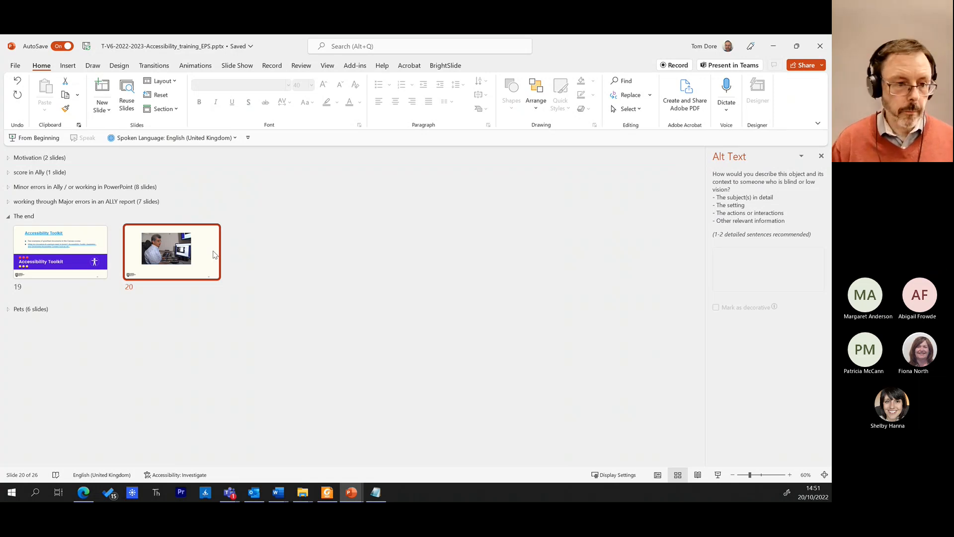
key("shift+F5")
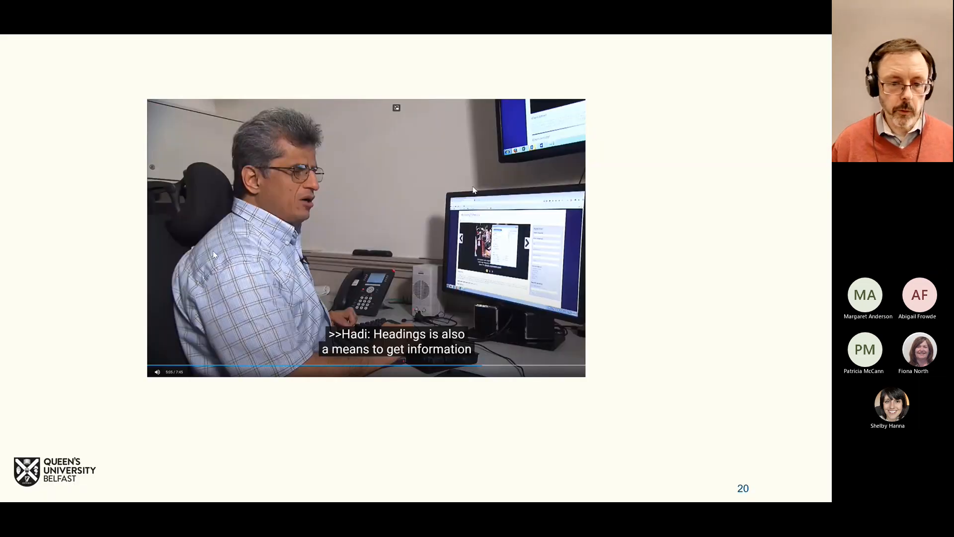
left_click(378, 244)
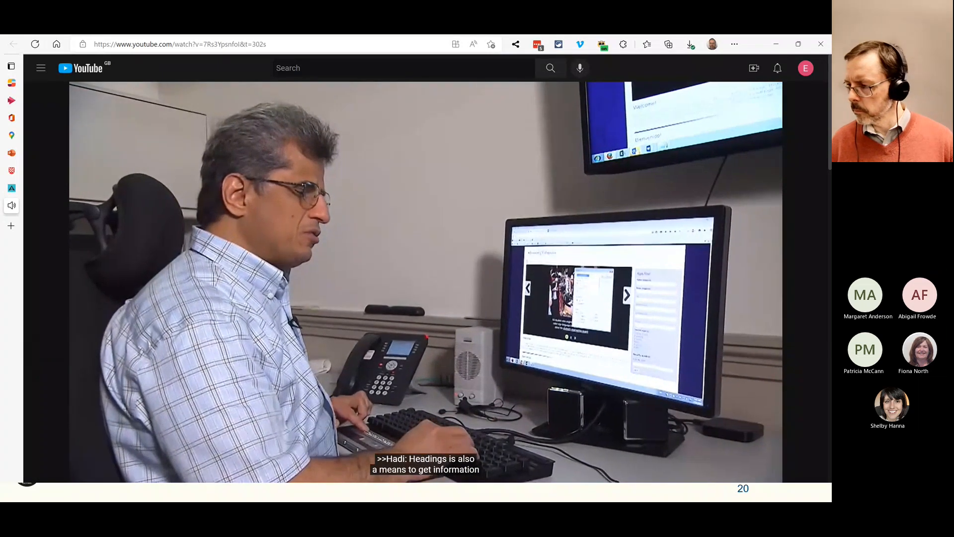
- Rewind the YouTube video to 5:03 and play the section on screen reader headings
key("space")
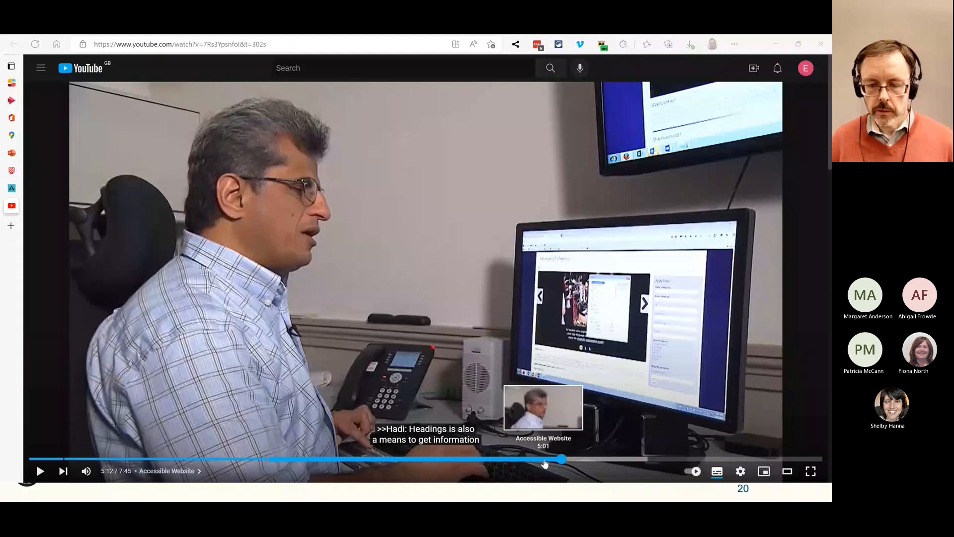
left_click(547, 458)
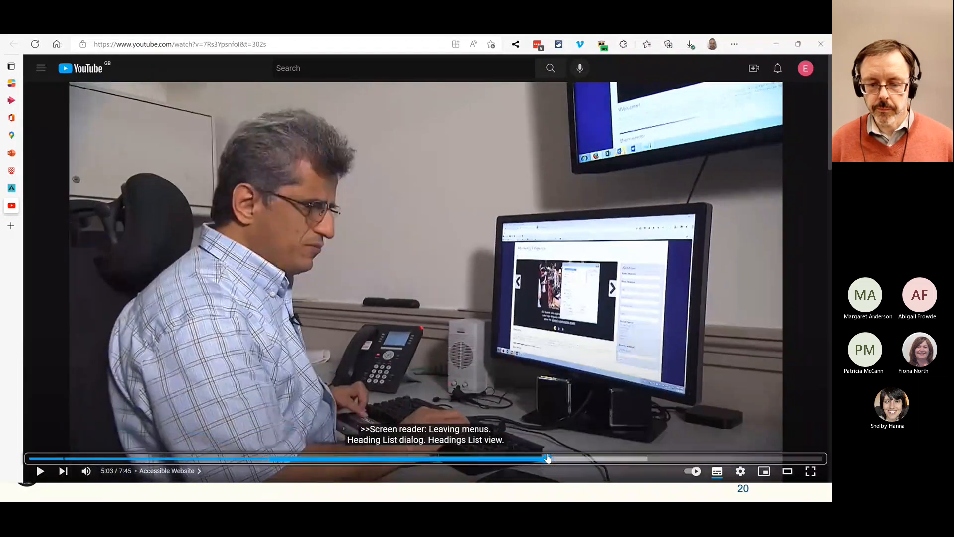
key("space")
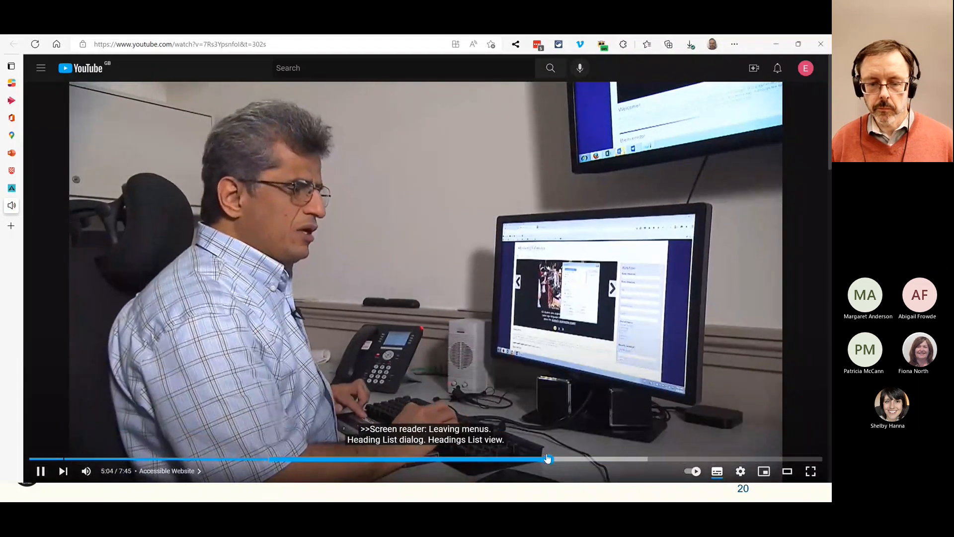
left_click(537, 458)
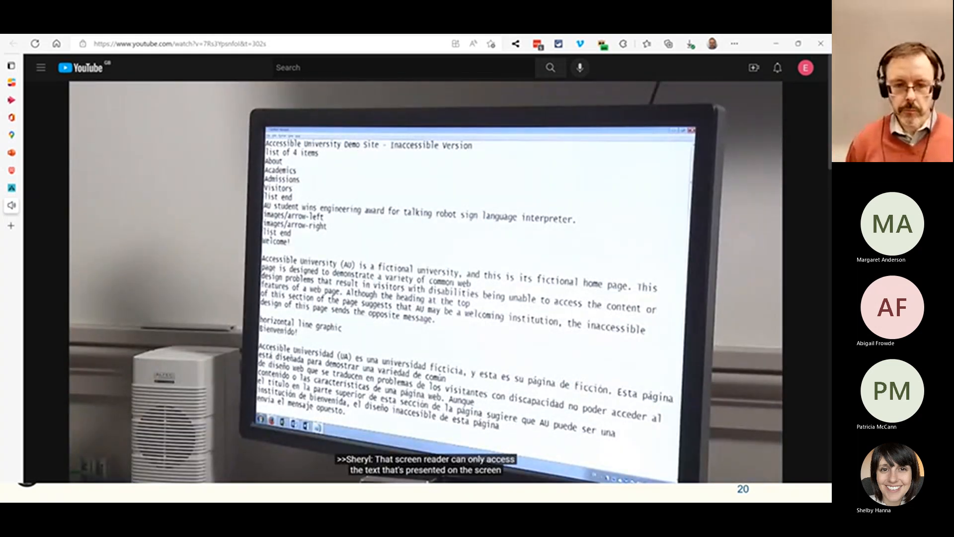
key("space")
key("space")
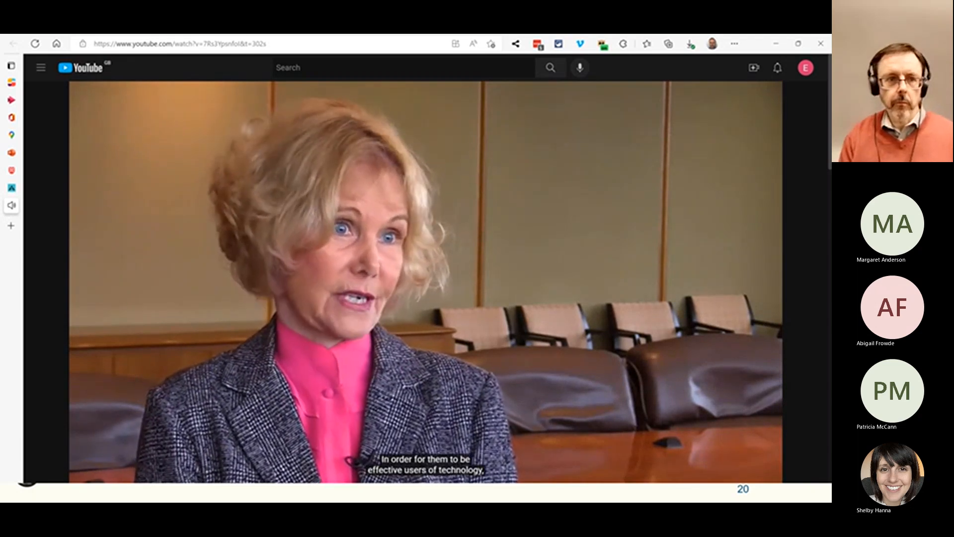
- Clear the video's web address from the browser's address field and switch back to the slideshow
left_click(179, 44)
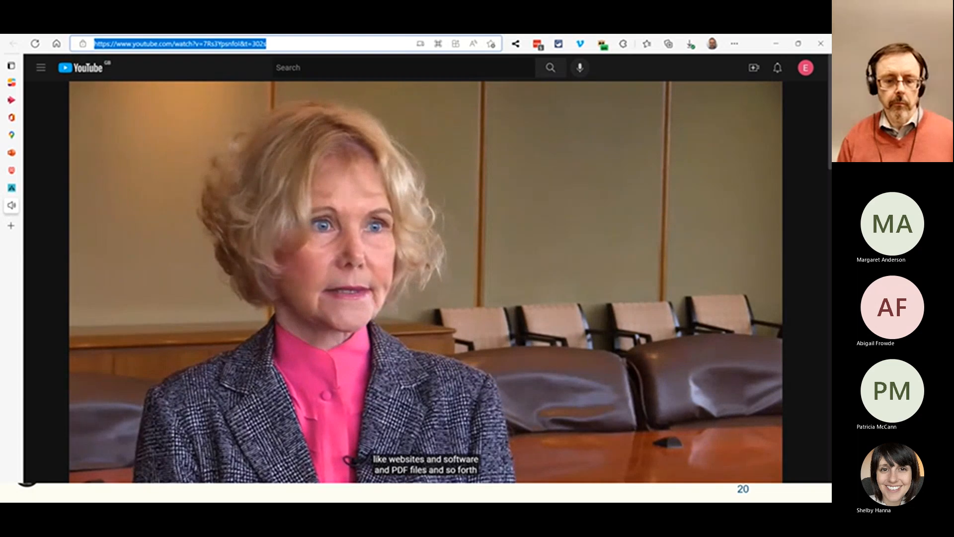
key("BackSpace")
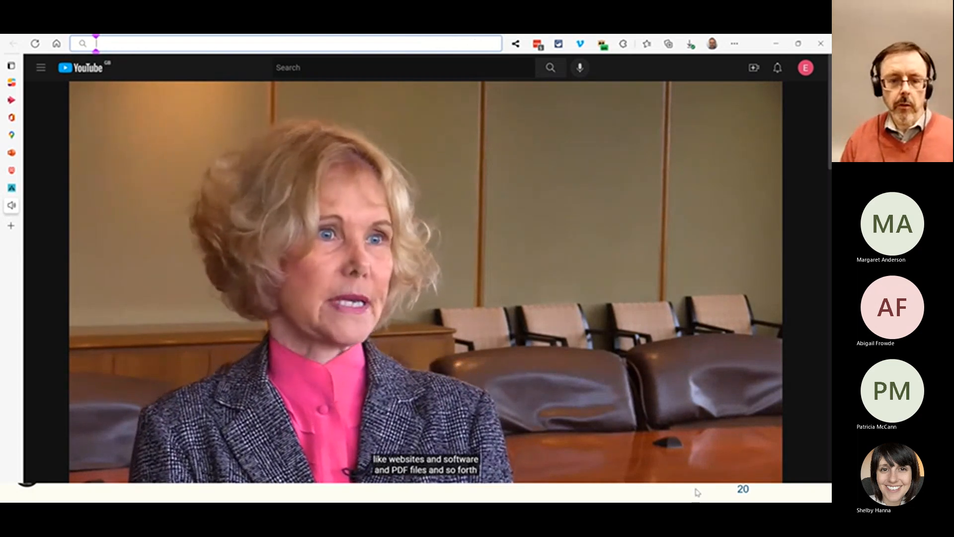
mouse_move(759, 341)
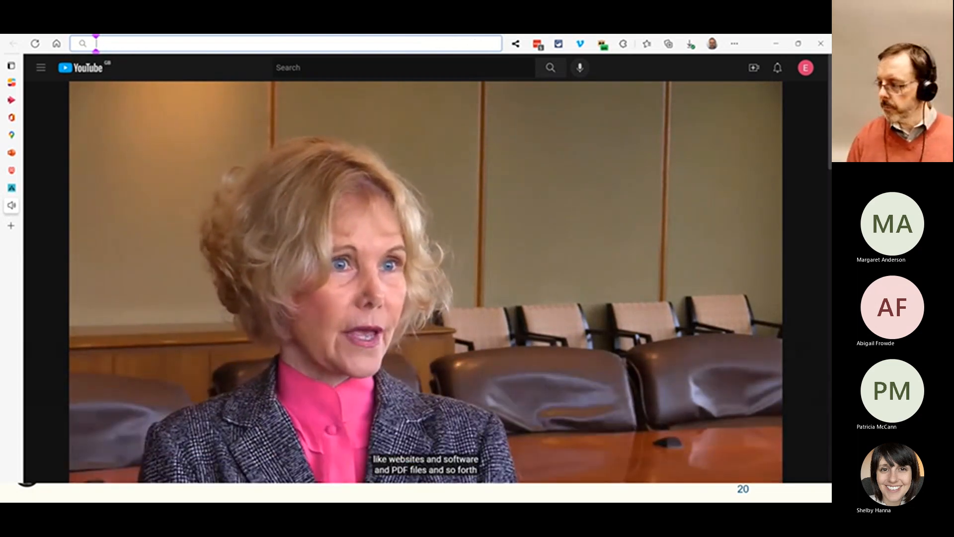
key("alt+Tab")
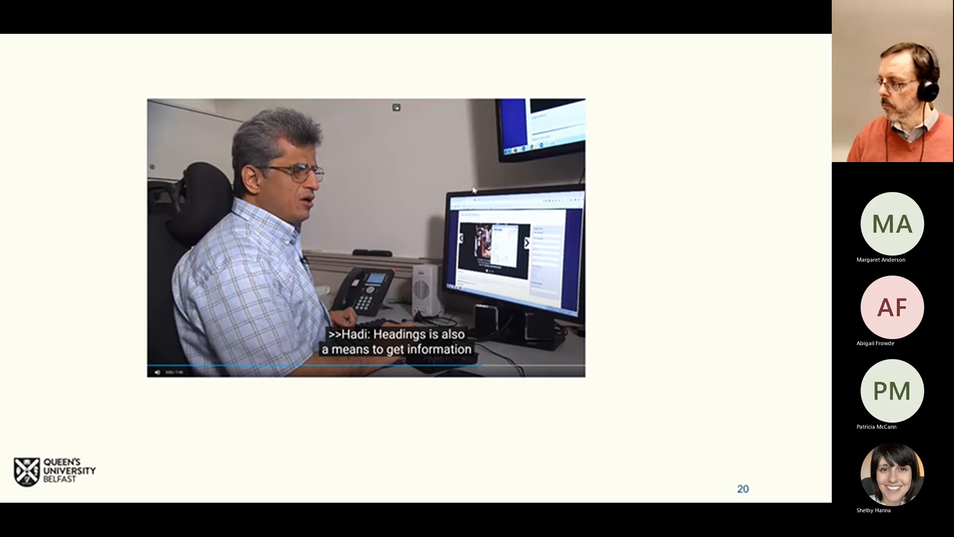
- Advance the slideshow past slide 20 and pause the video in the browser, ending on the slideshow
left_click(729, 92)
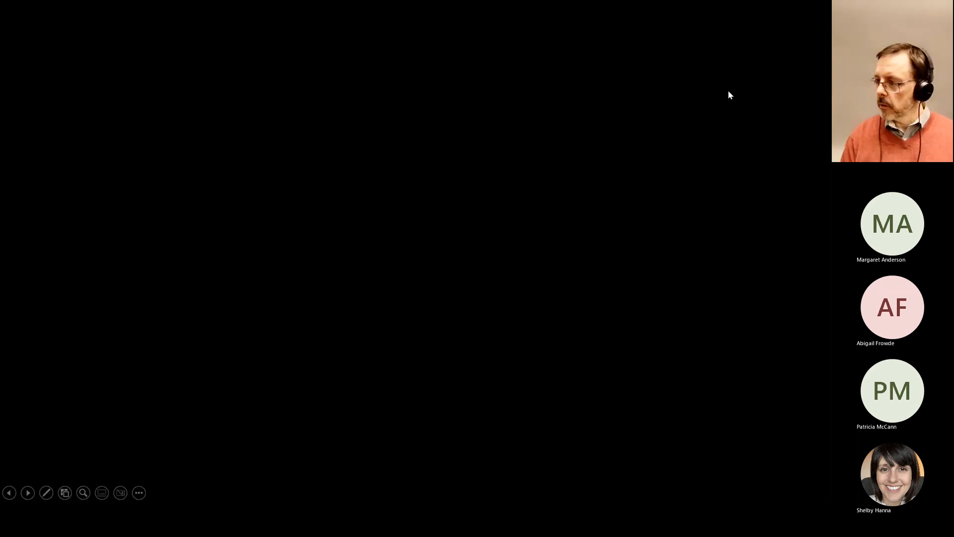
key("alt+Tab")
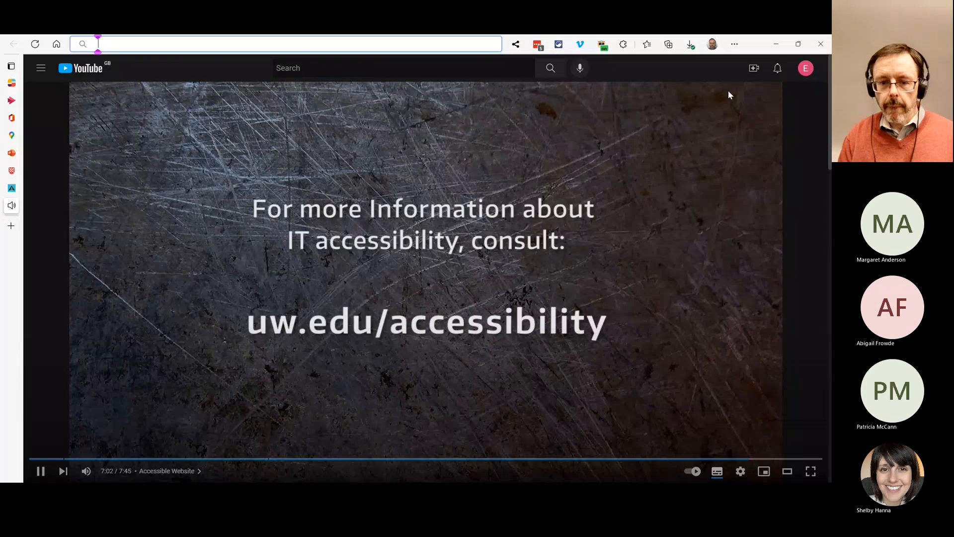
left_click(526, 188)
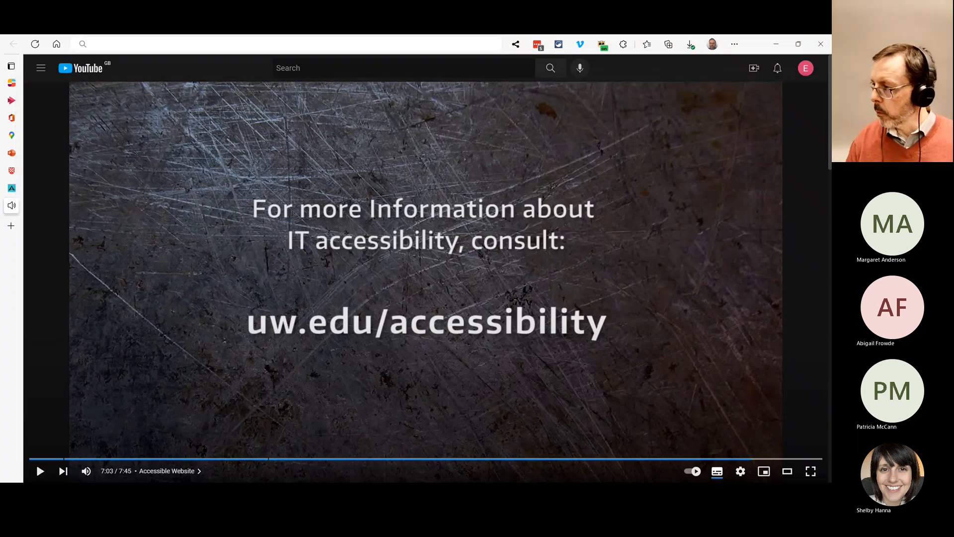
key("alt+Tab")
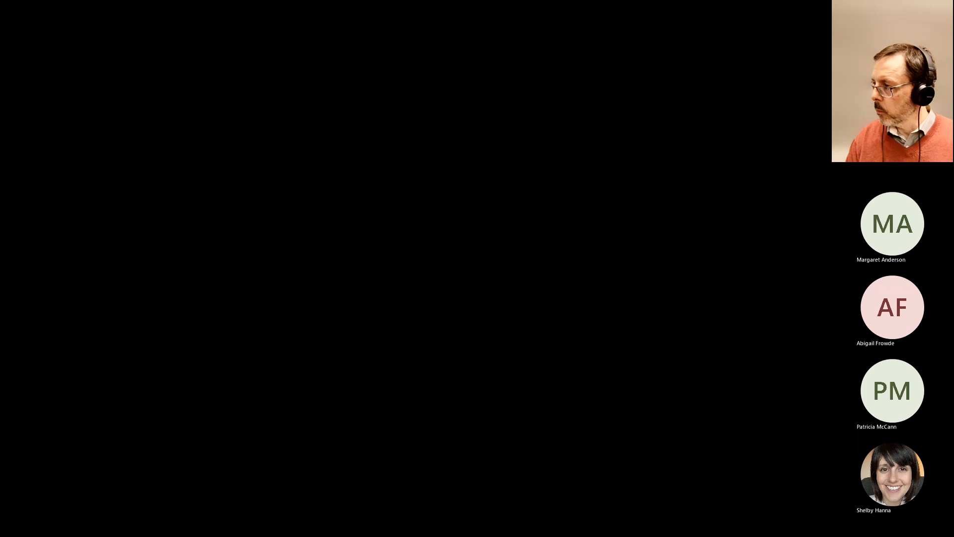